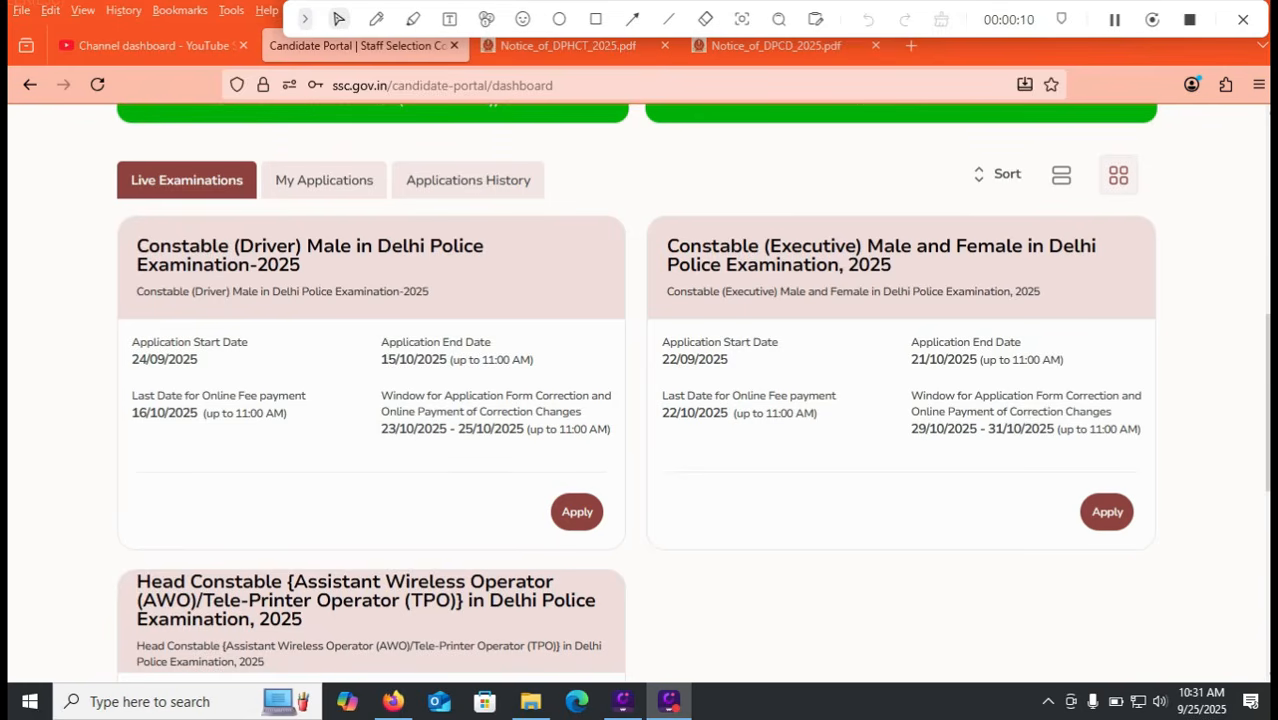
Step: Underline the Driver dates 24/09/2025, 15/10/2025, 16/10/2025 and 23–25/10/2025, and mark the Driver card
left_click(376, 19)
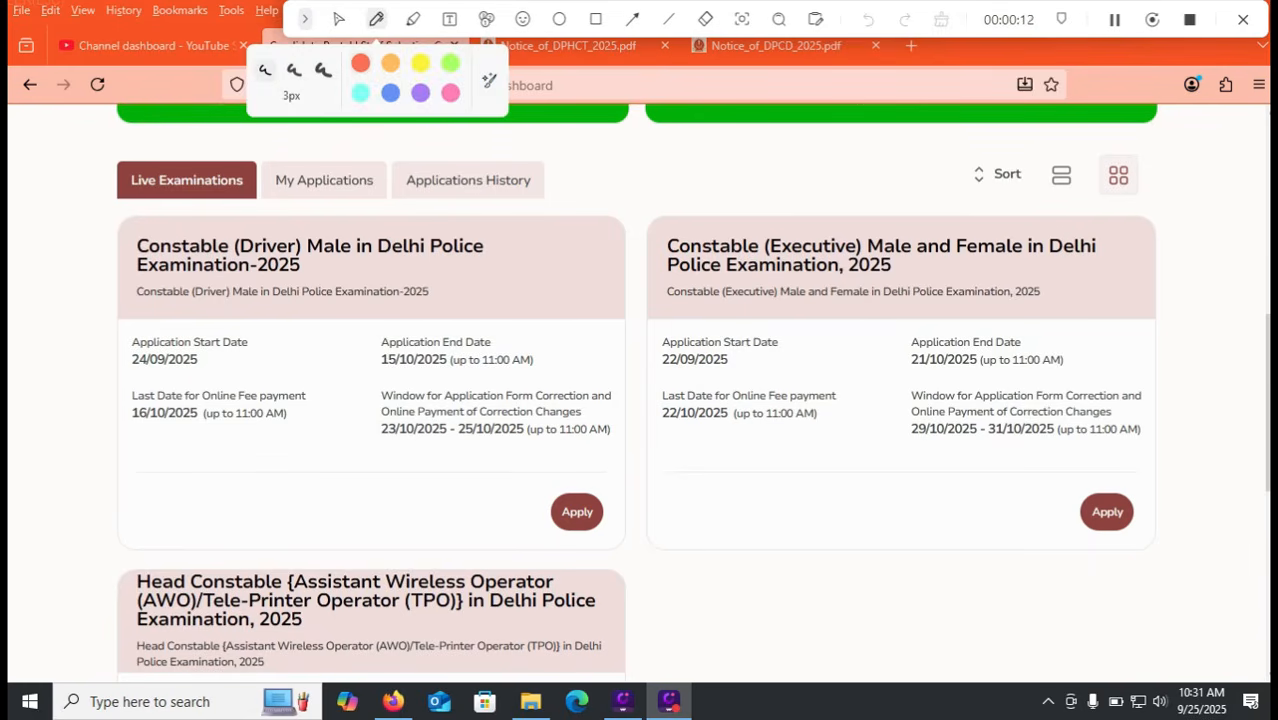
left_click_drag(194, 376, 250, 344)
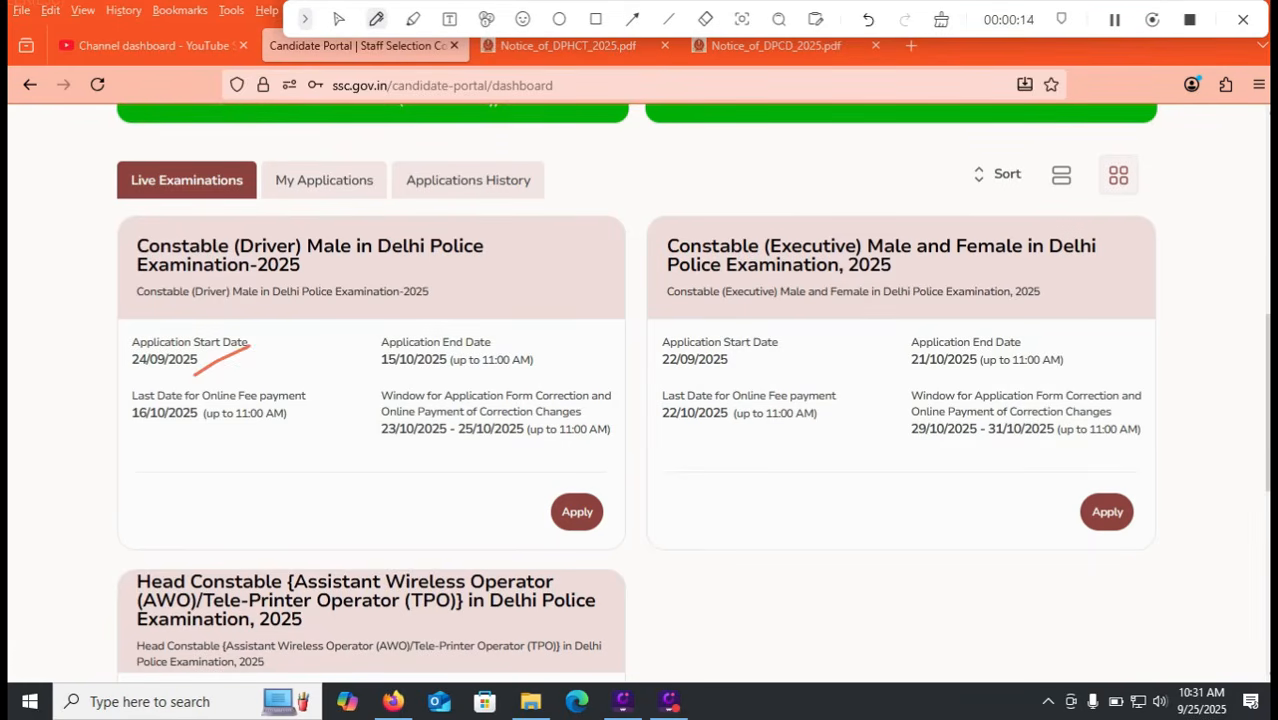
left_click_drag(384, 372, 455, 380)
left_click_drag(124, 436, 217, 437)
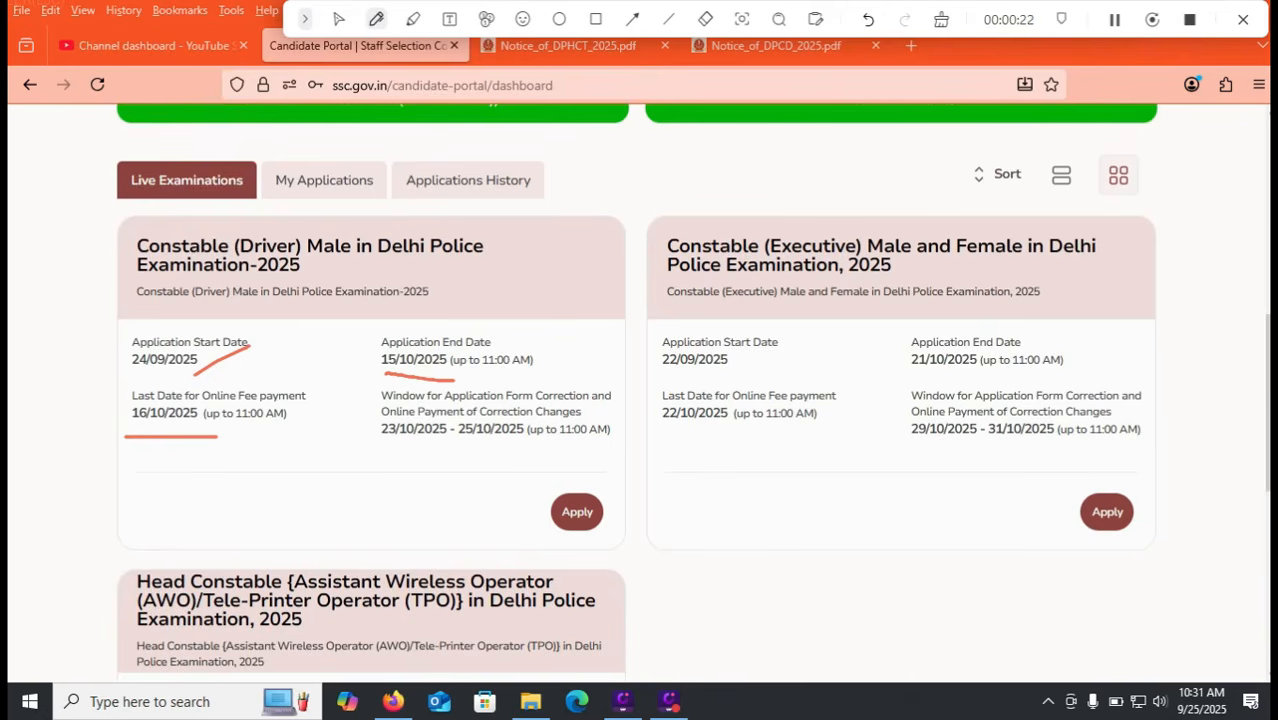
left_click_drag(358, 456, 499, 463)
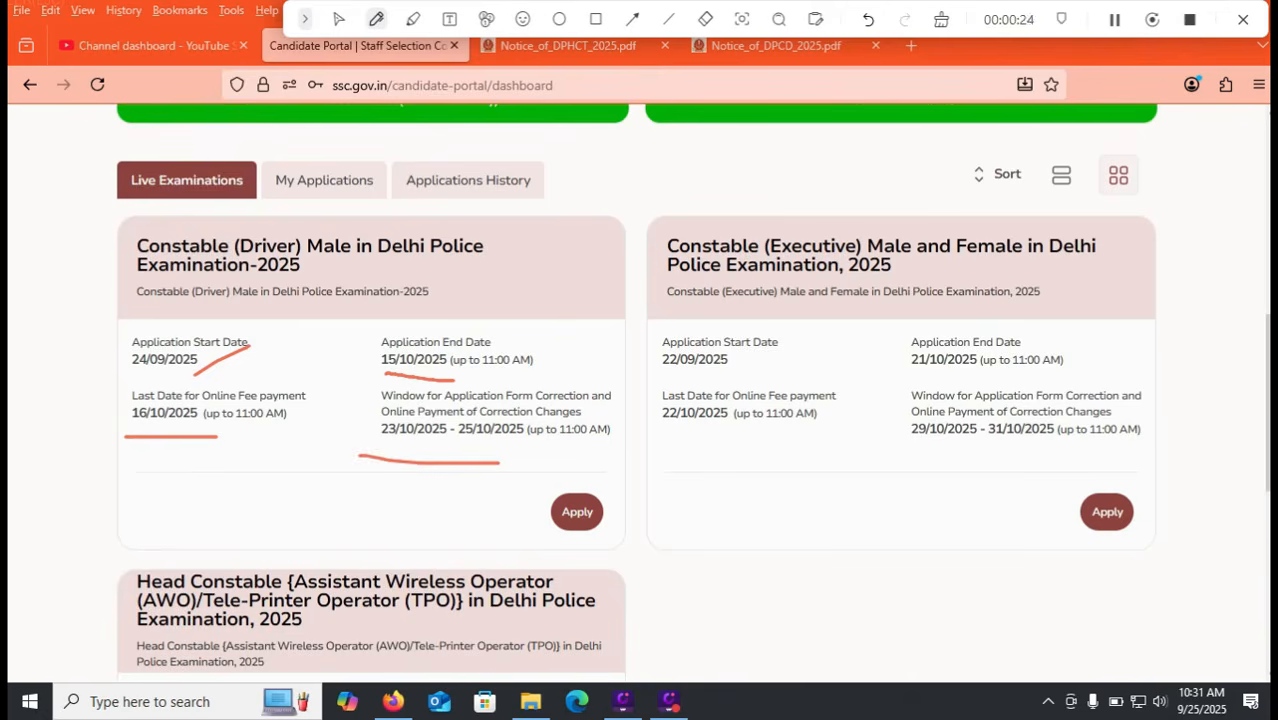
left_click_drag(573, 388, 583, 481)
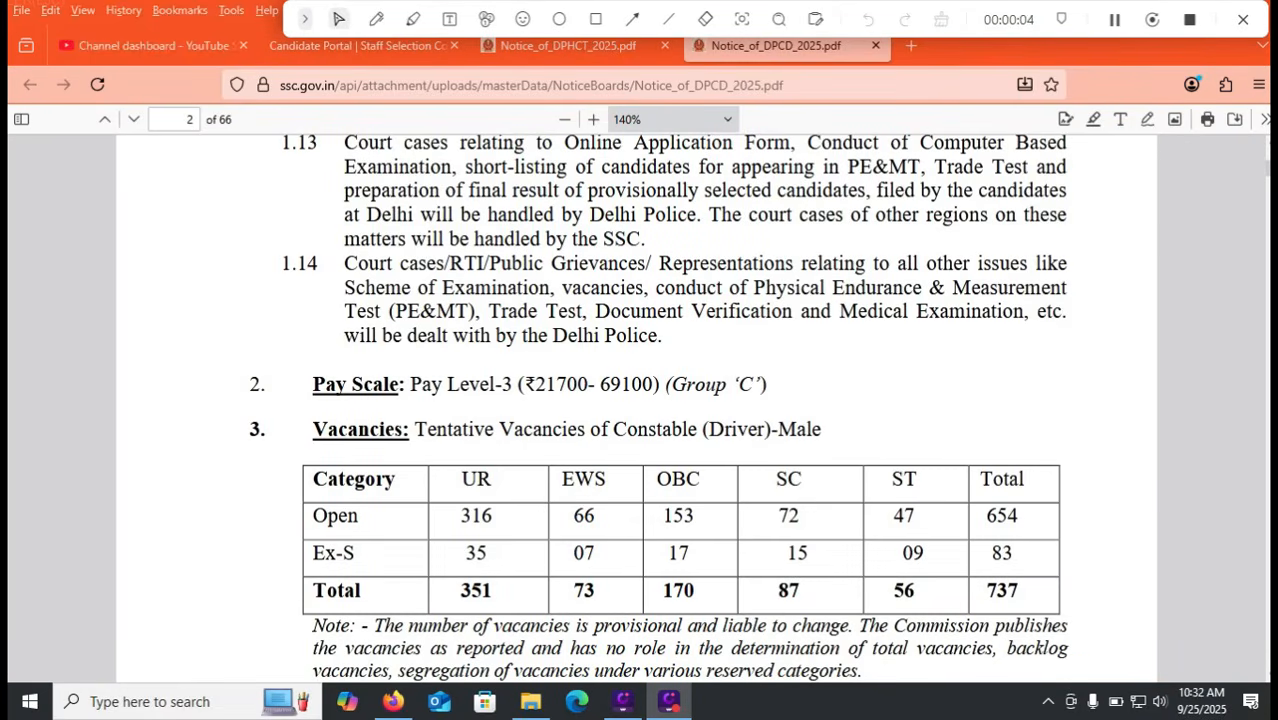
left_click(376, 19)
left_click_drag(1040, 518, 1086, 488)
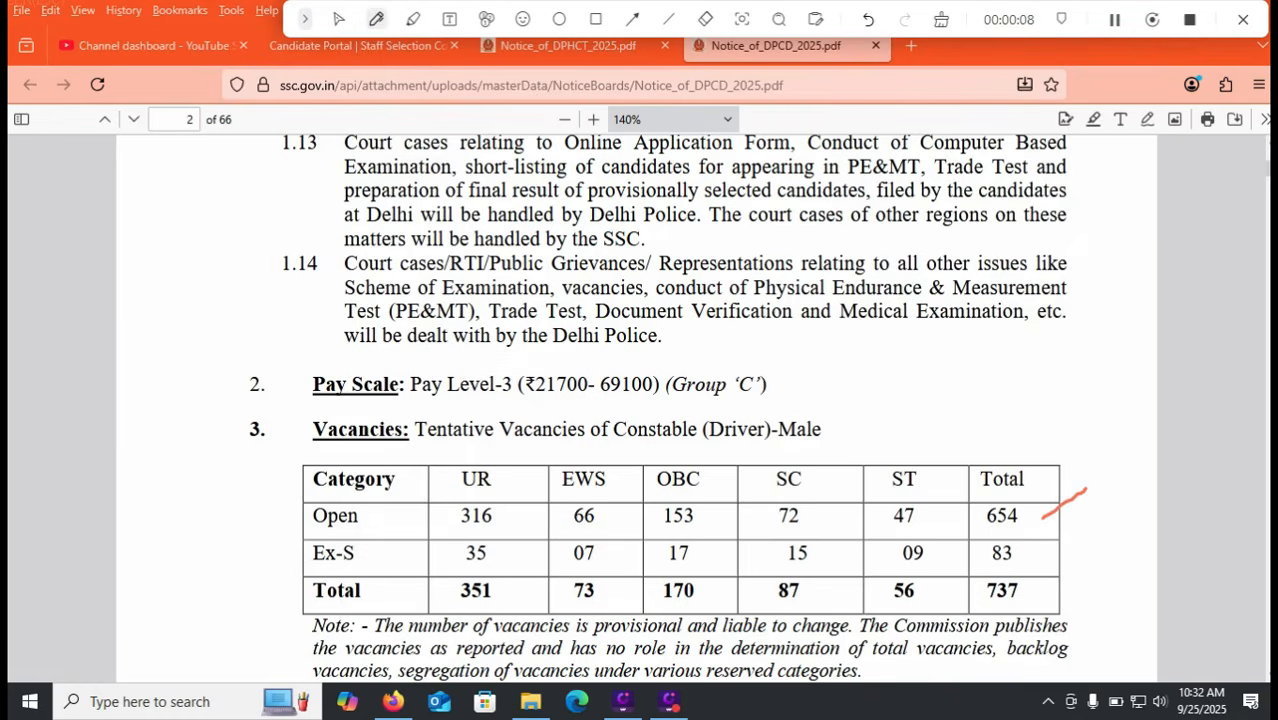
left_click_drag(1040, 563, 1086, 546)
left_click_drag(928, 620, 992, 578)
left_click_drag(583, 406, 717, 410)
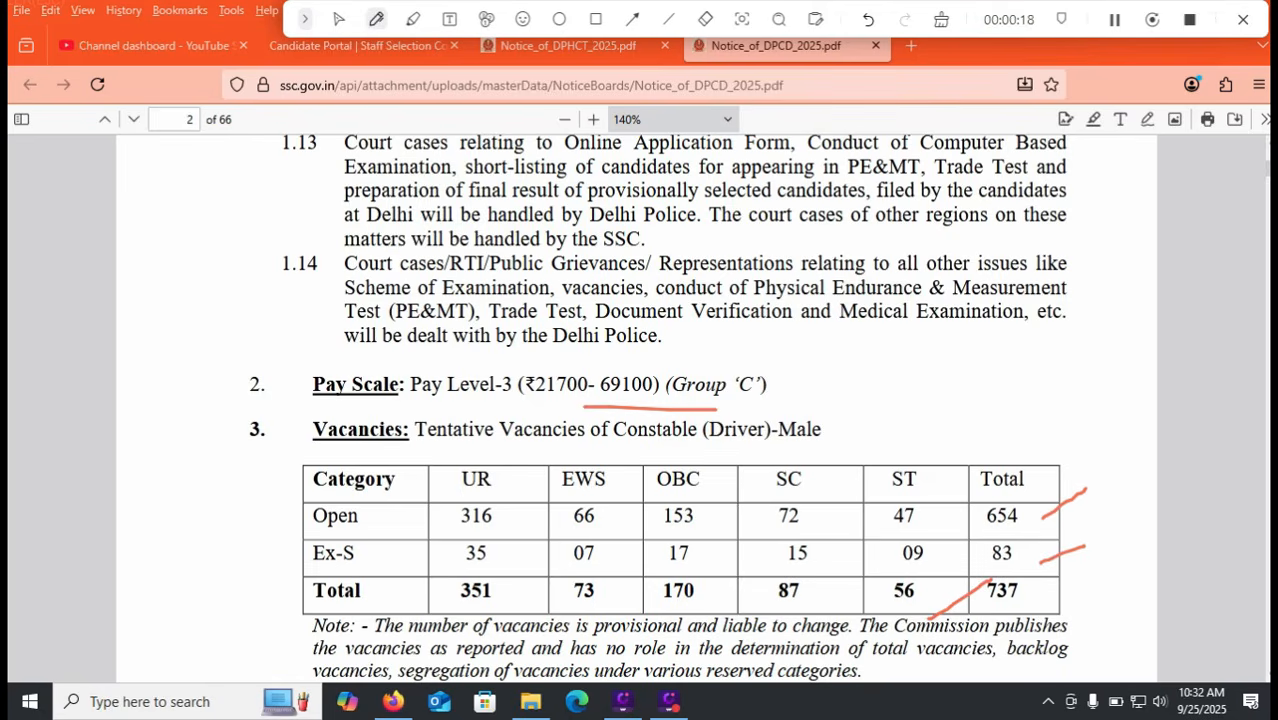
Step: Scroll to page 6 and underline the 10+2 essential qualification requirement
scroll(686, 420, "down", 5)
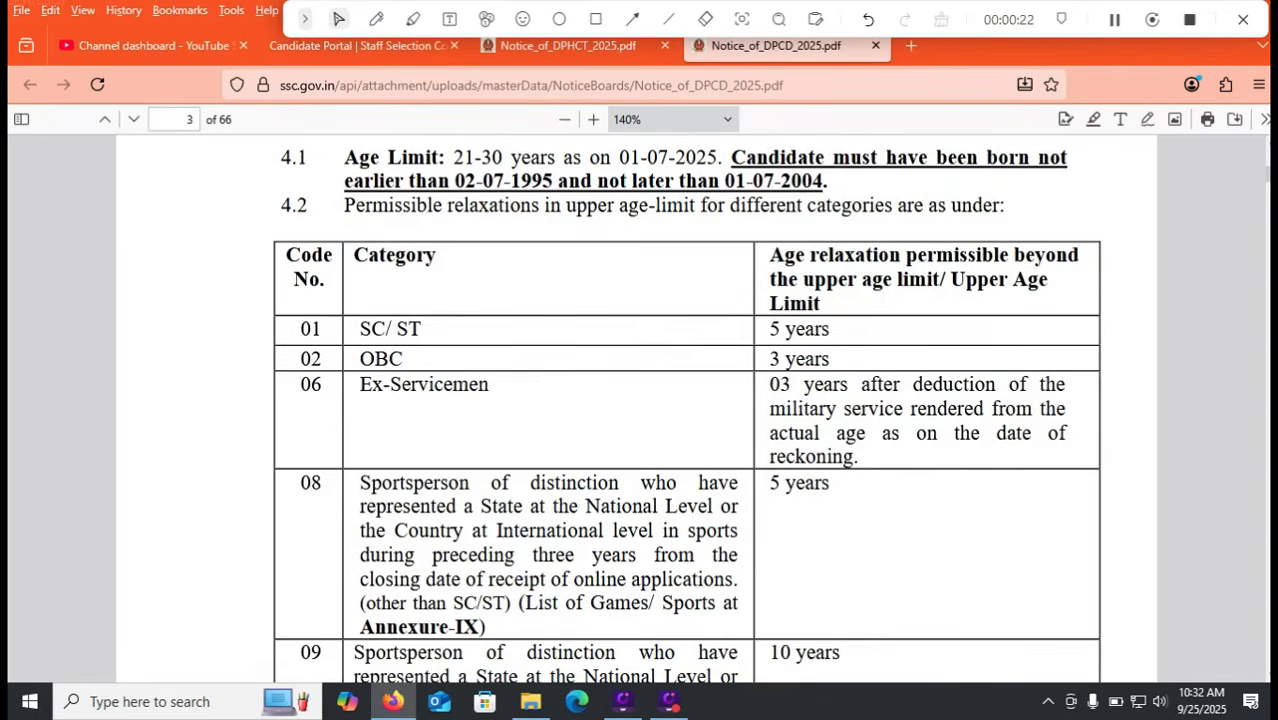
scroll(686, 410, "down", 10)
scroll(686, 410, "down", 12)
scroll(640, 410, "down", 12)
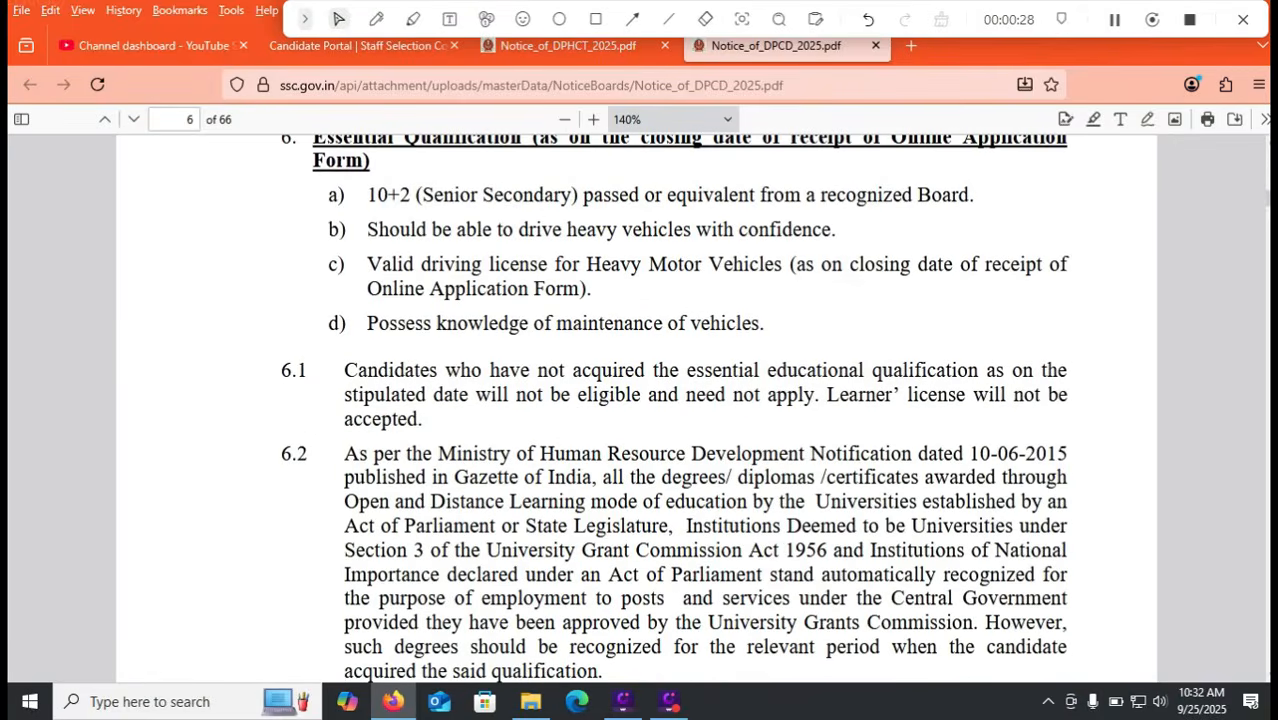
left_click(376, 19)
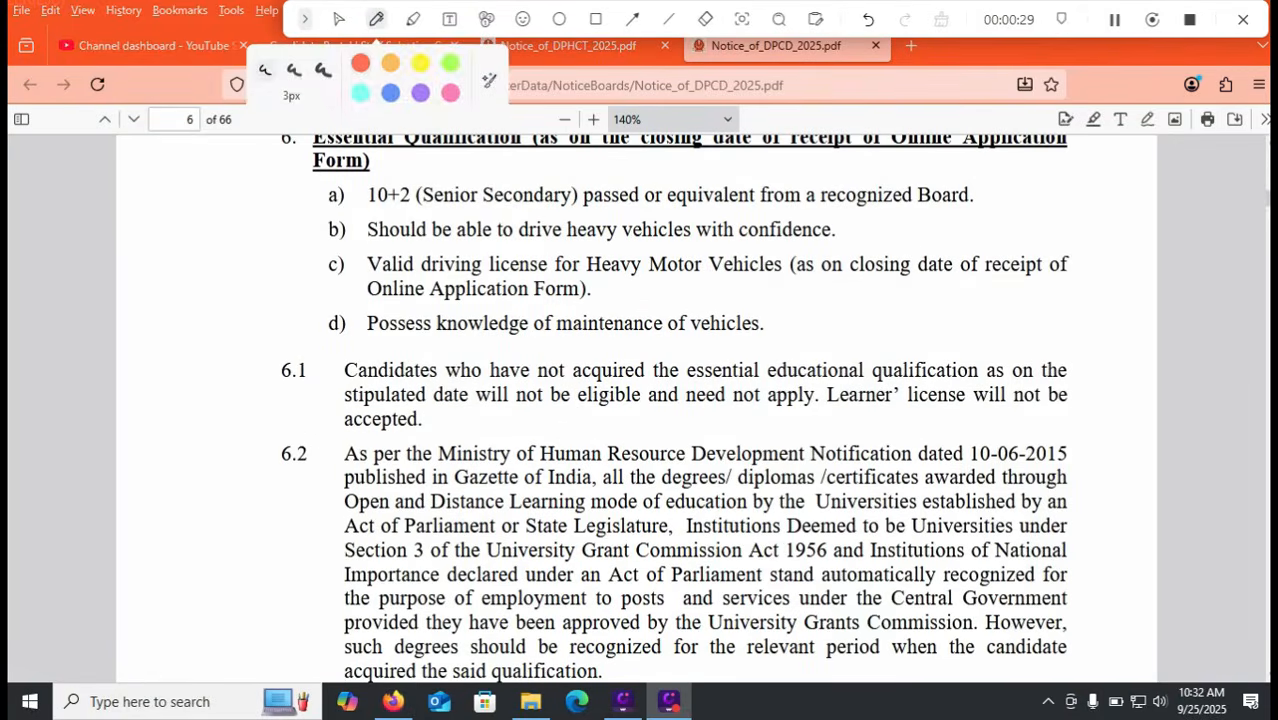
left_click_drag(321, 210, 411, 173)
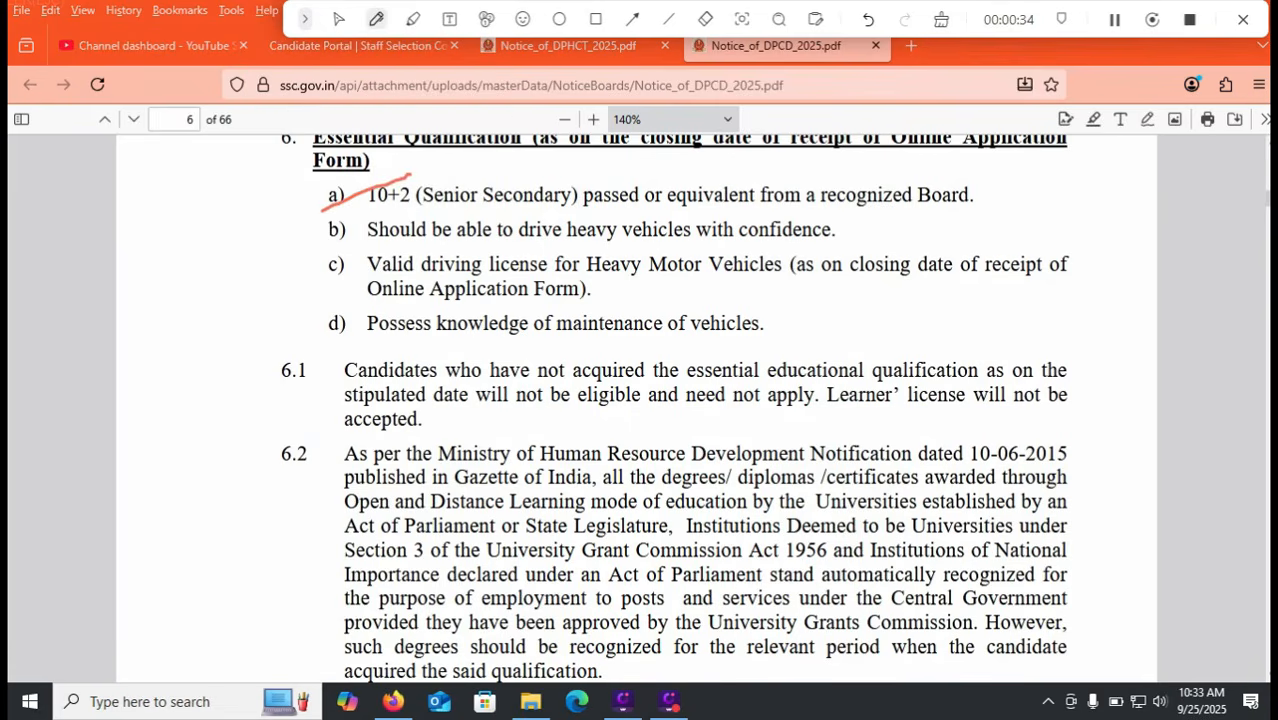
left_click_drag(886, 238, 1000, 208)
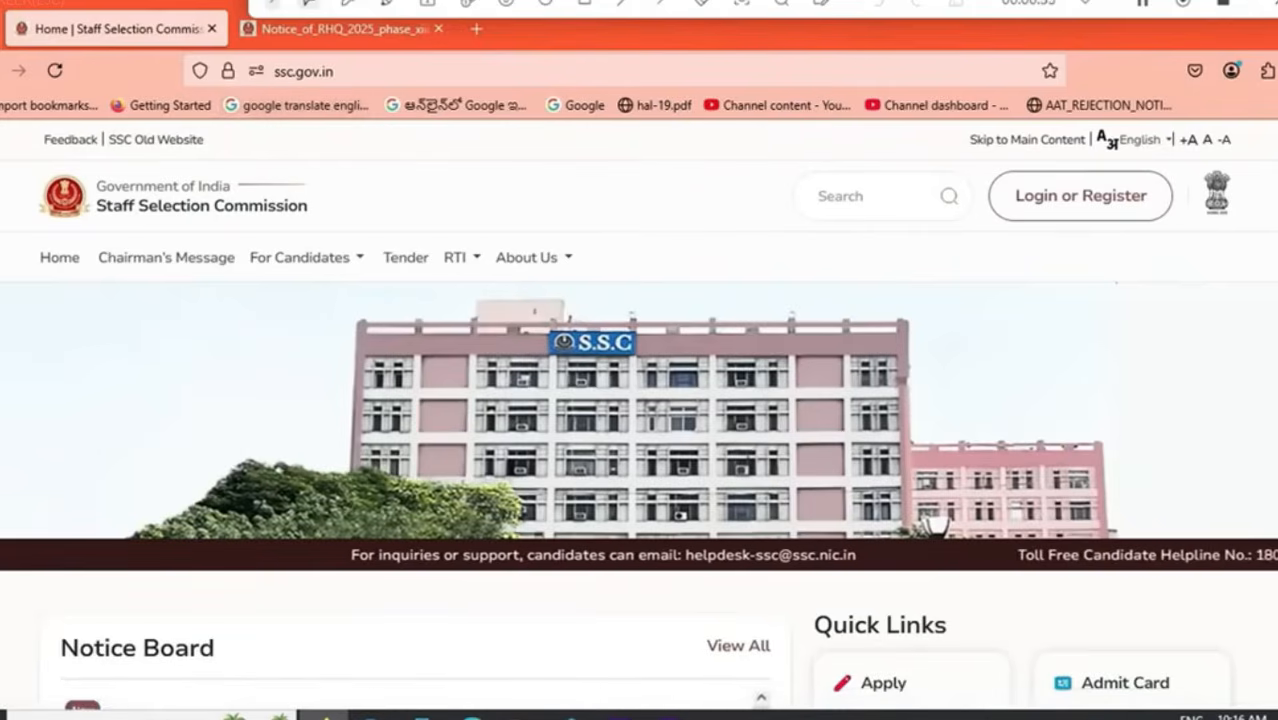
Step: Open the candidate login form and choose Register Now for a new registration
left_click(1081, 196)
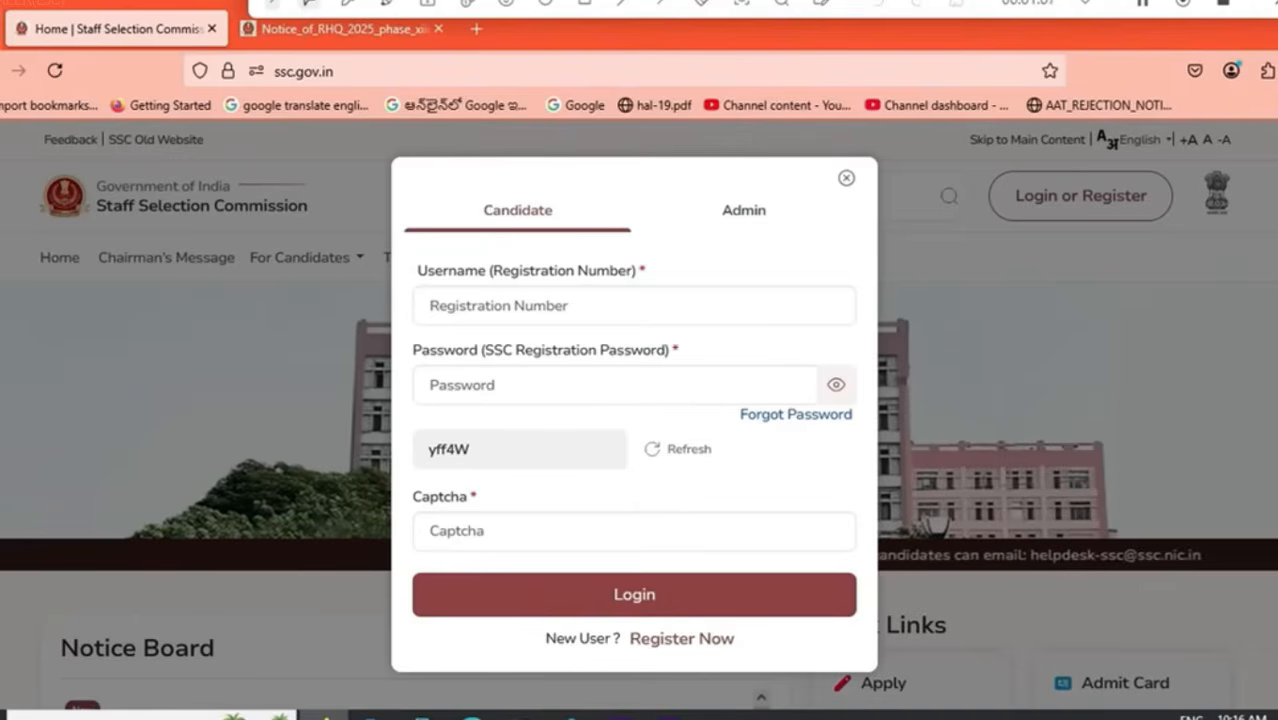
left_click(682, 639)
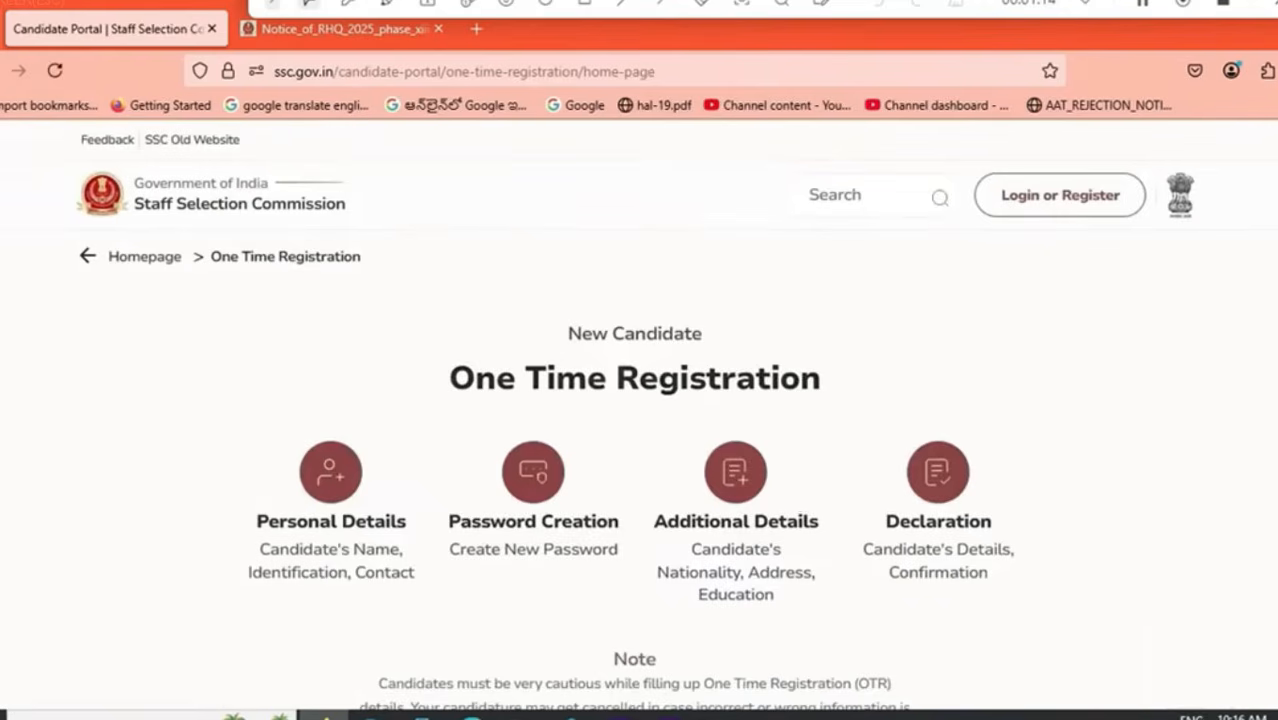
Step: Return to the One Time Registration page and continue to the Personal Details form
scroll(635, 420, "down", 3)
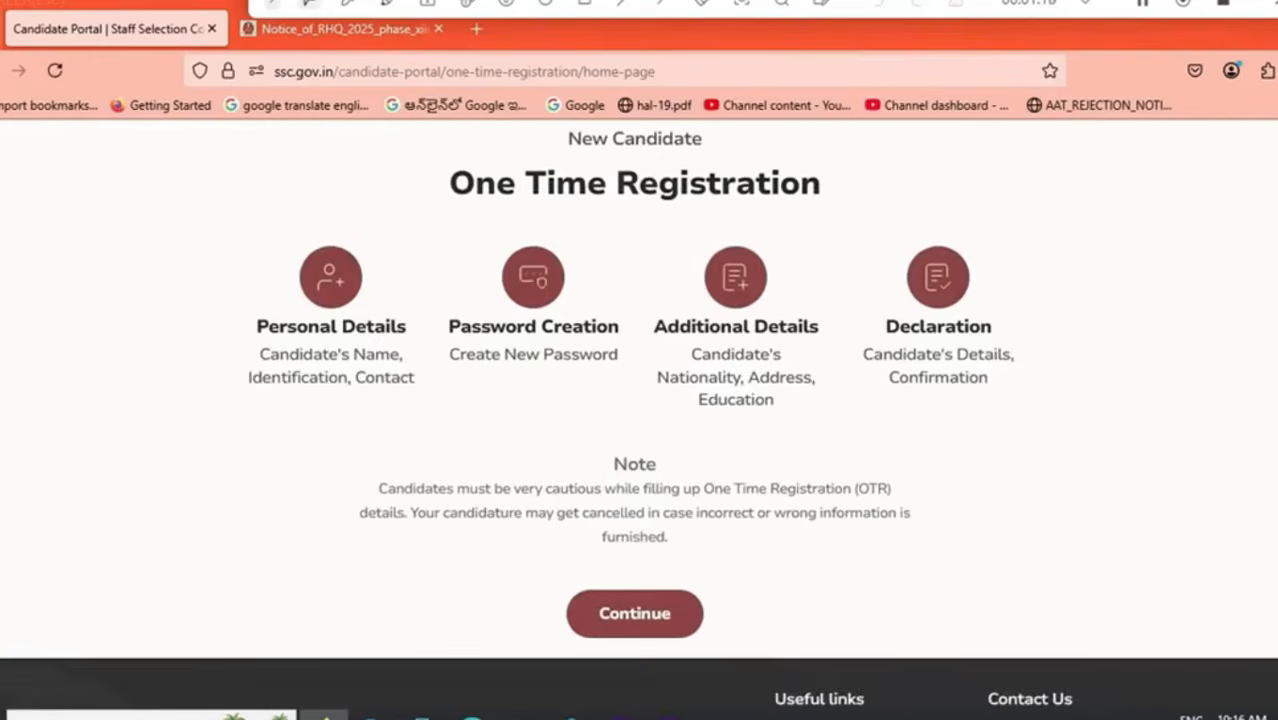
scroll(635, 420, "up", 3)
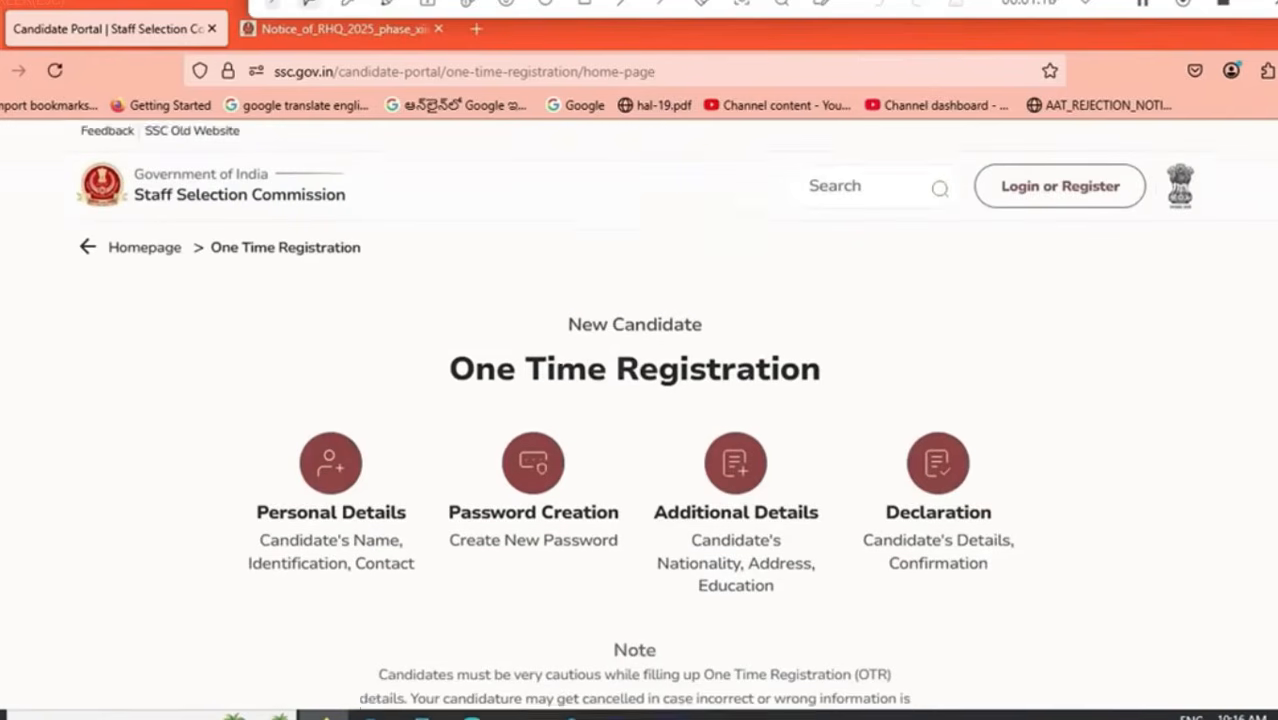
left_click(1060, 195)
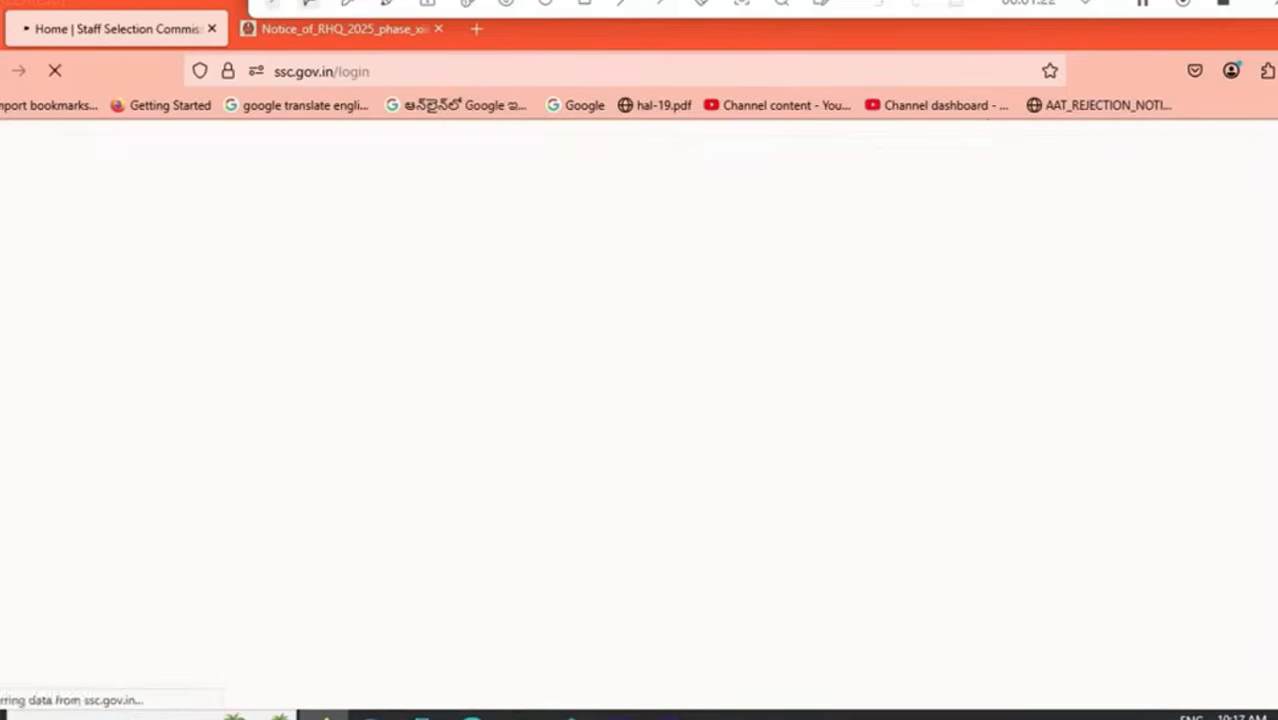
scroll(635, 420, "down", 5)
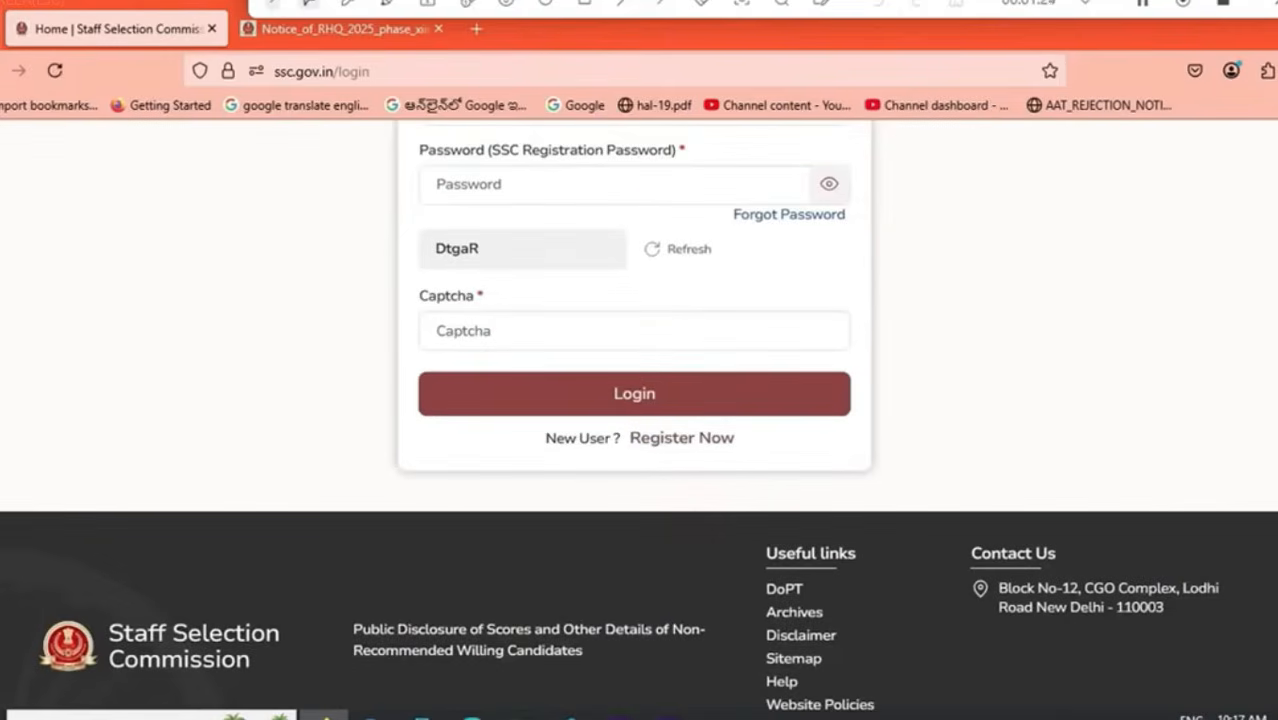
left_click(682, 438)
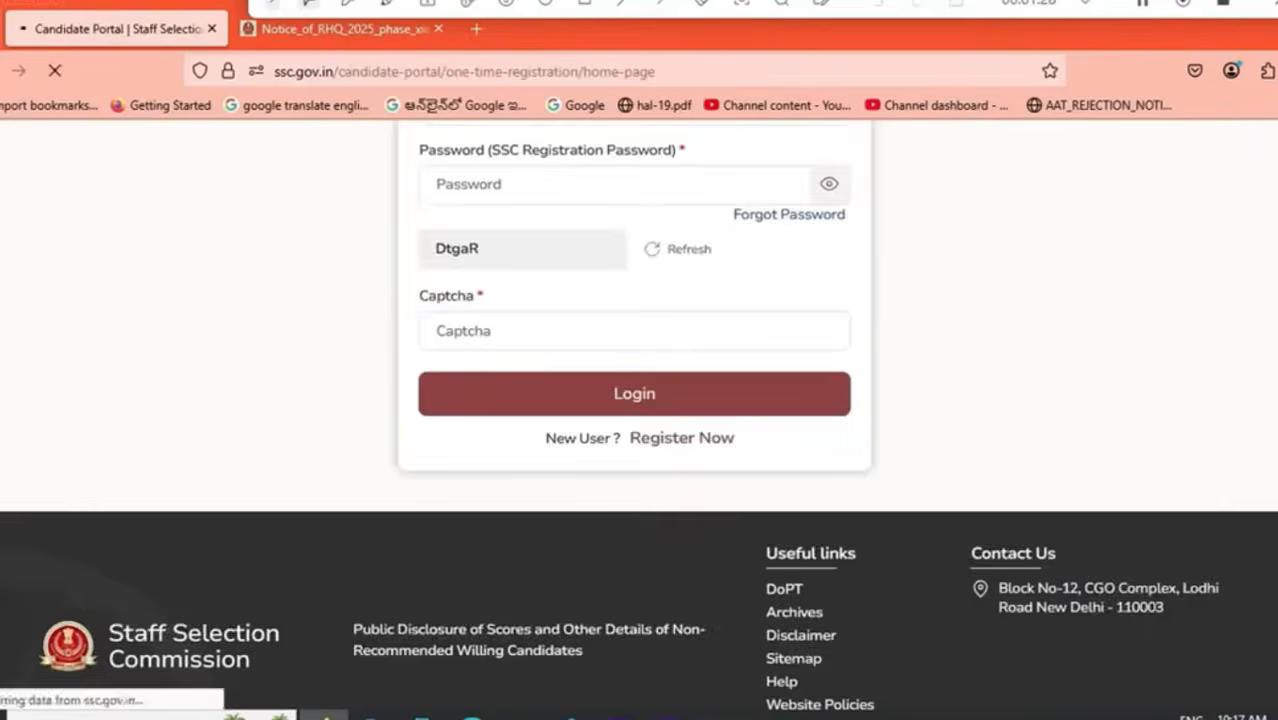
scroll(639, 420, "down", 3)
left_click(634, 559)
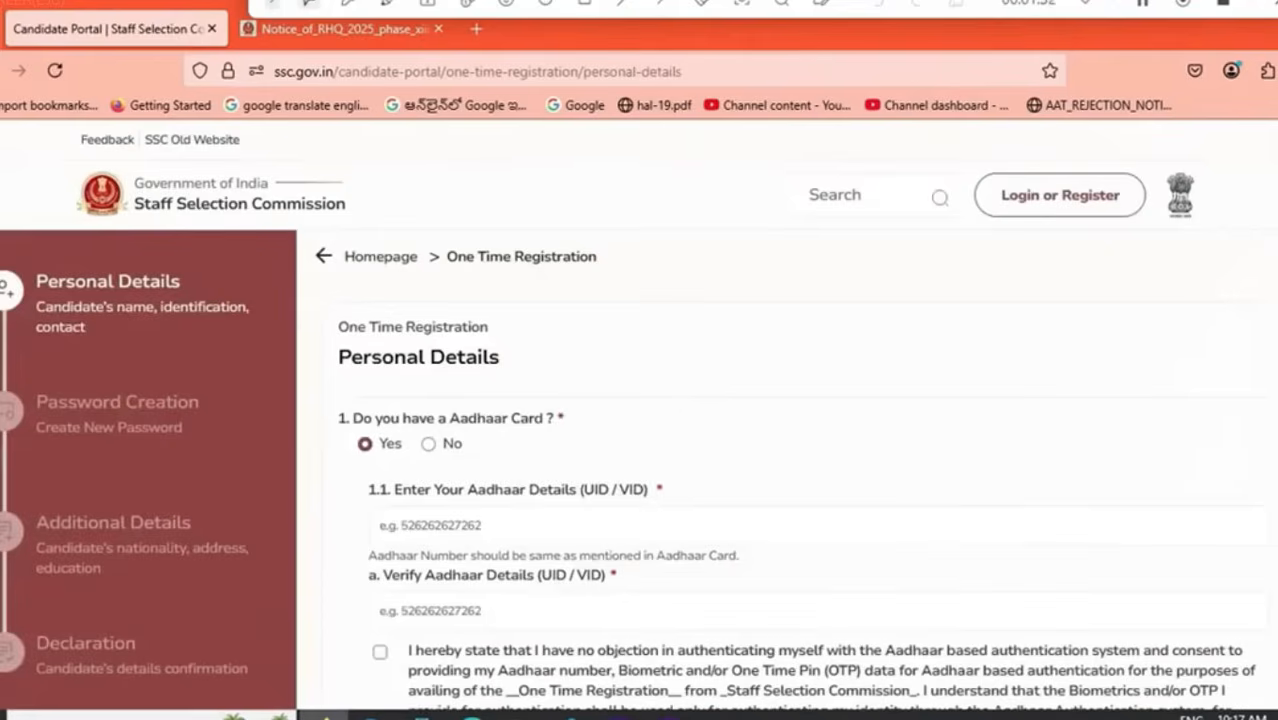
Step: Accept the Aadhaar authentication consent and answer that the candidate has no Aadhaar card
scroll(639, 415, "down", 3)
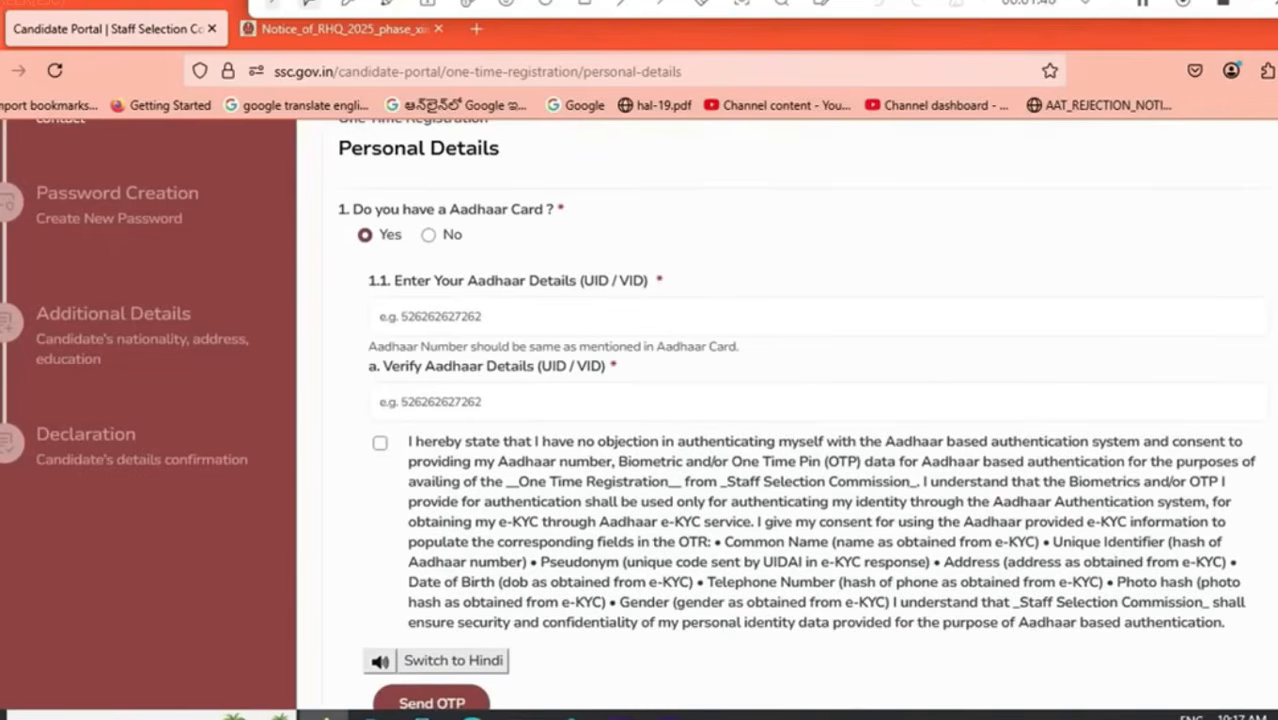
left_click(380, 443)
scroll(639, 415, "down", 8)
scroll(639, 415, "up", 6)
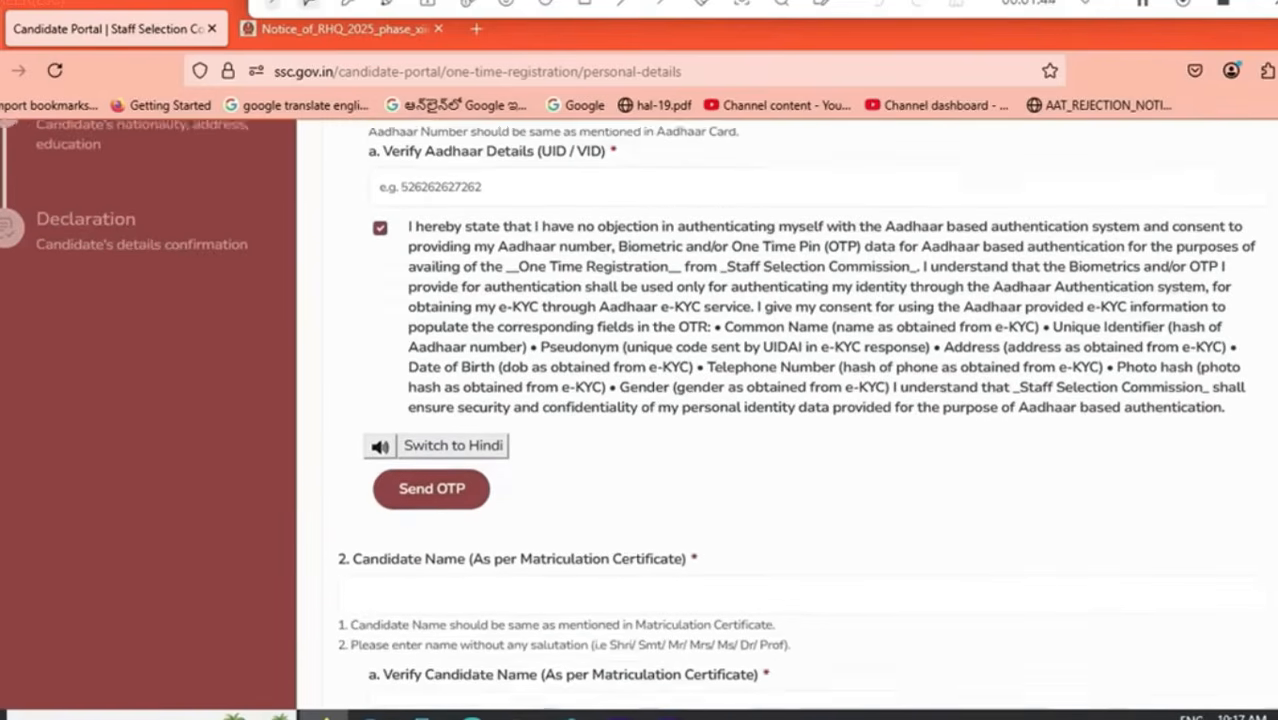
scroll(639, 415, "up", 3)
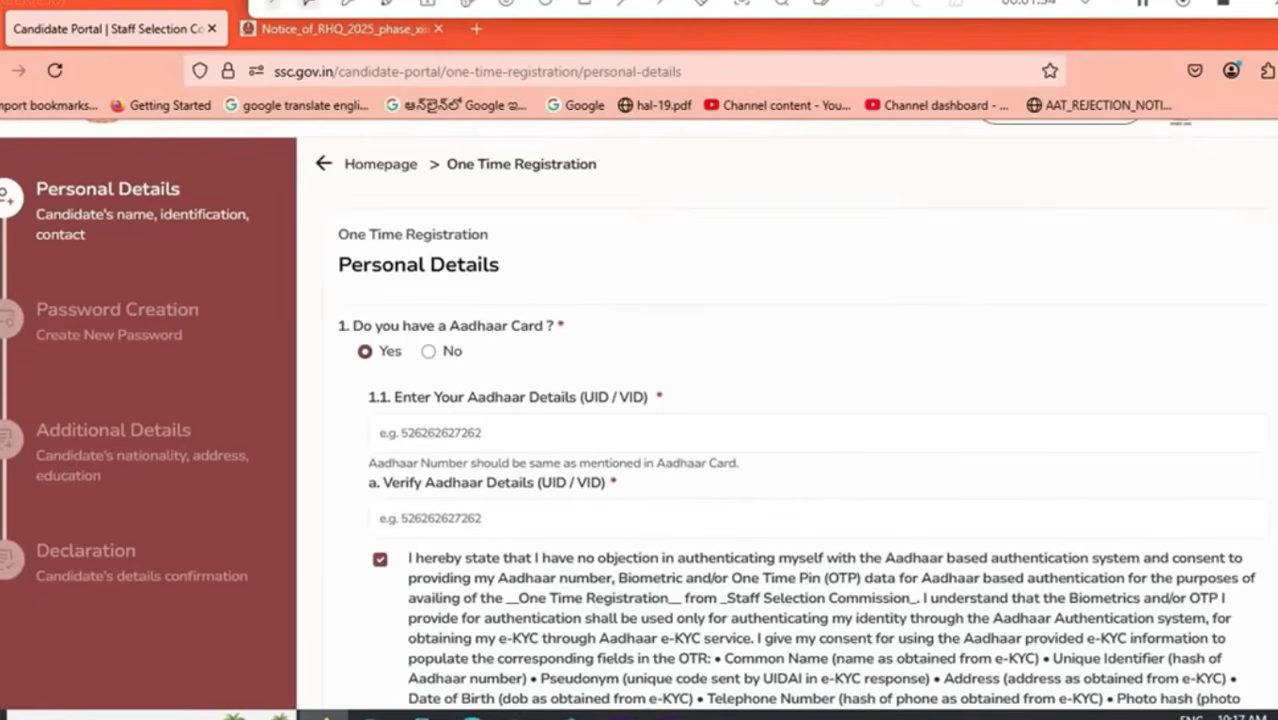
scroll(639, 415, "down", 2)
scroll(639, 415, "up", 3)
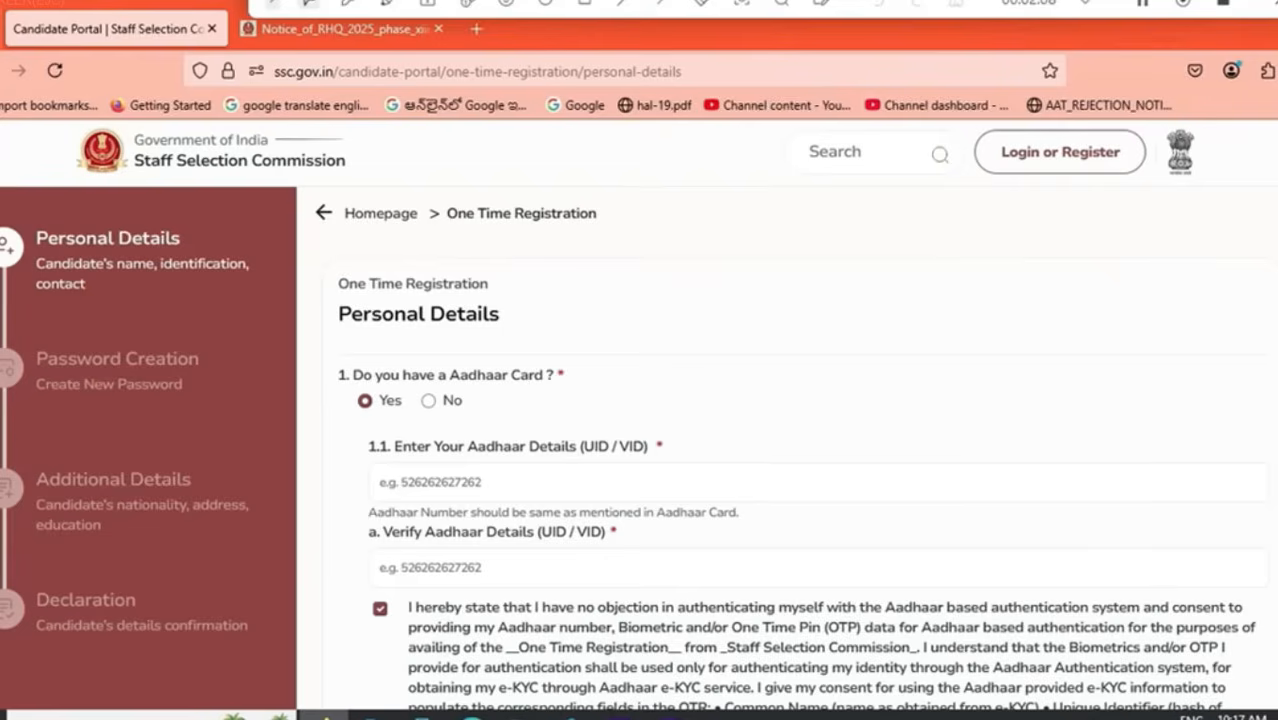
left_click(428, 400)
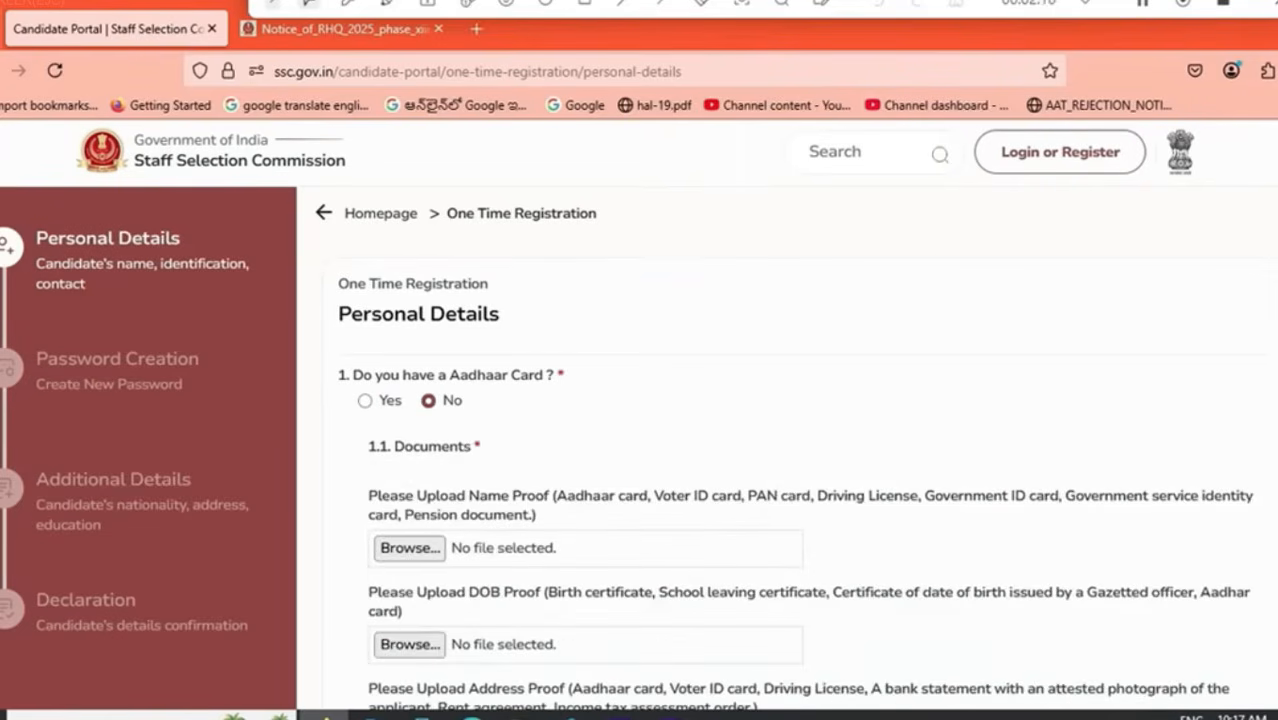
Step: Scroll past the document upload fields and place the cursor in the candidate name field
scroll(787, 420, "down", 5)
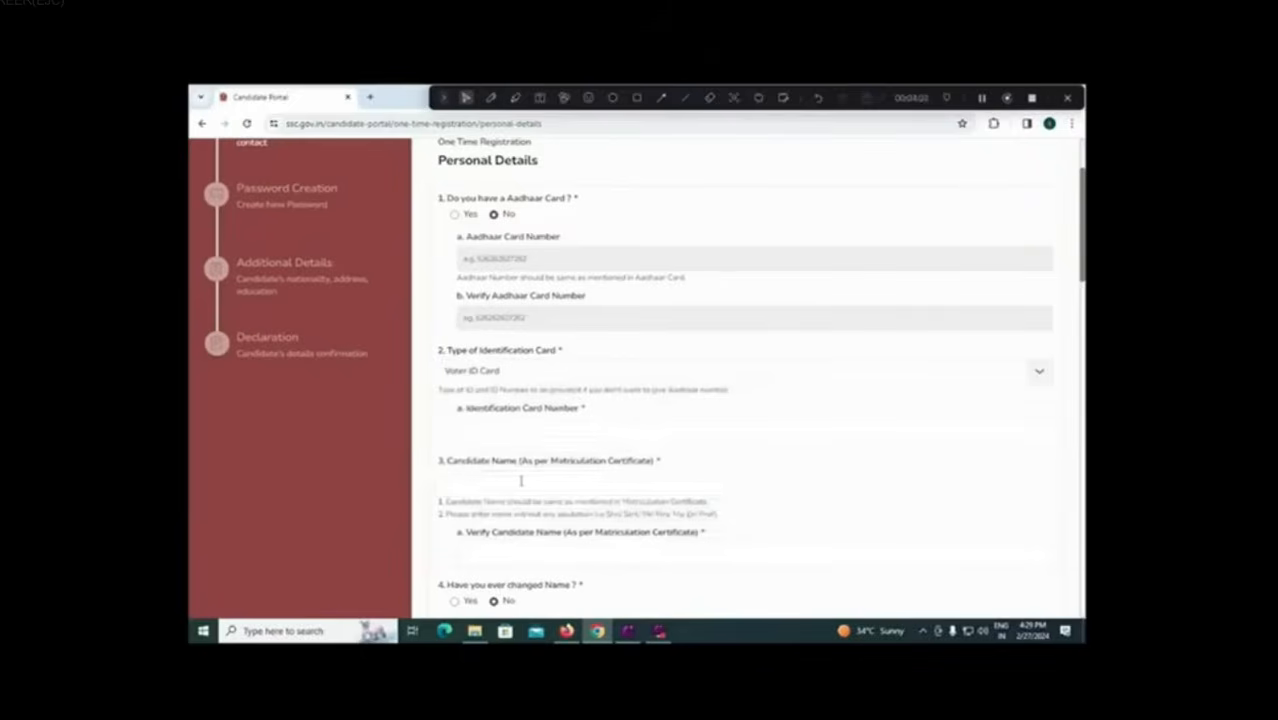
left_click(520, 481)
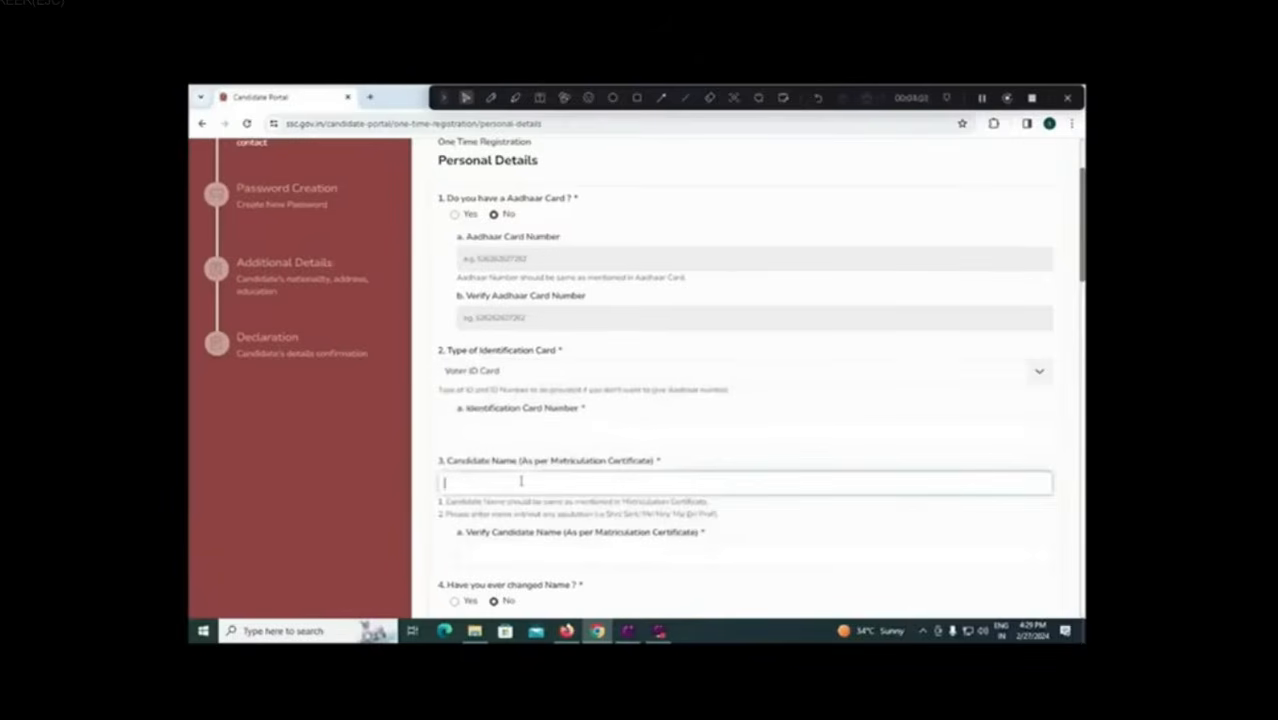
Step: Enter the candidate's full name and re-enter it in the verification field
type("jsjsjsj")
type("sj")
type("A RA")
type("JU GR")
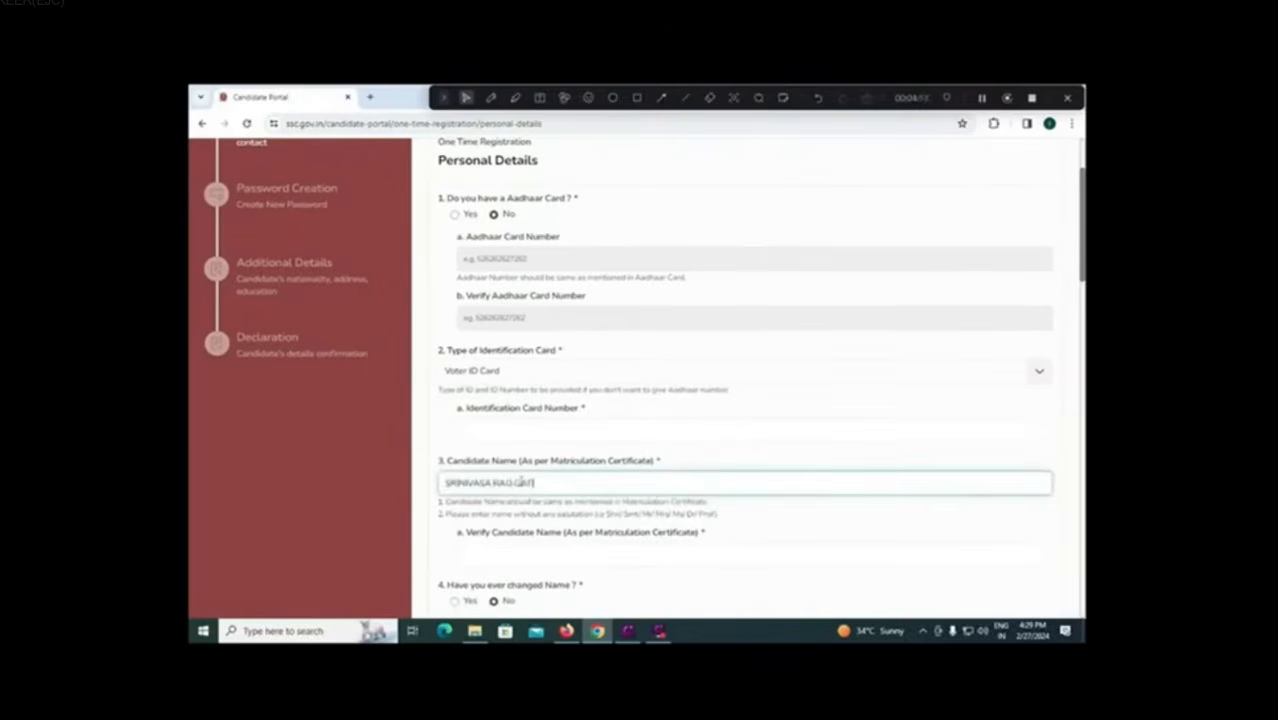
left_click(572, 561)
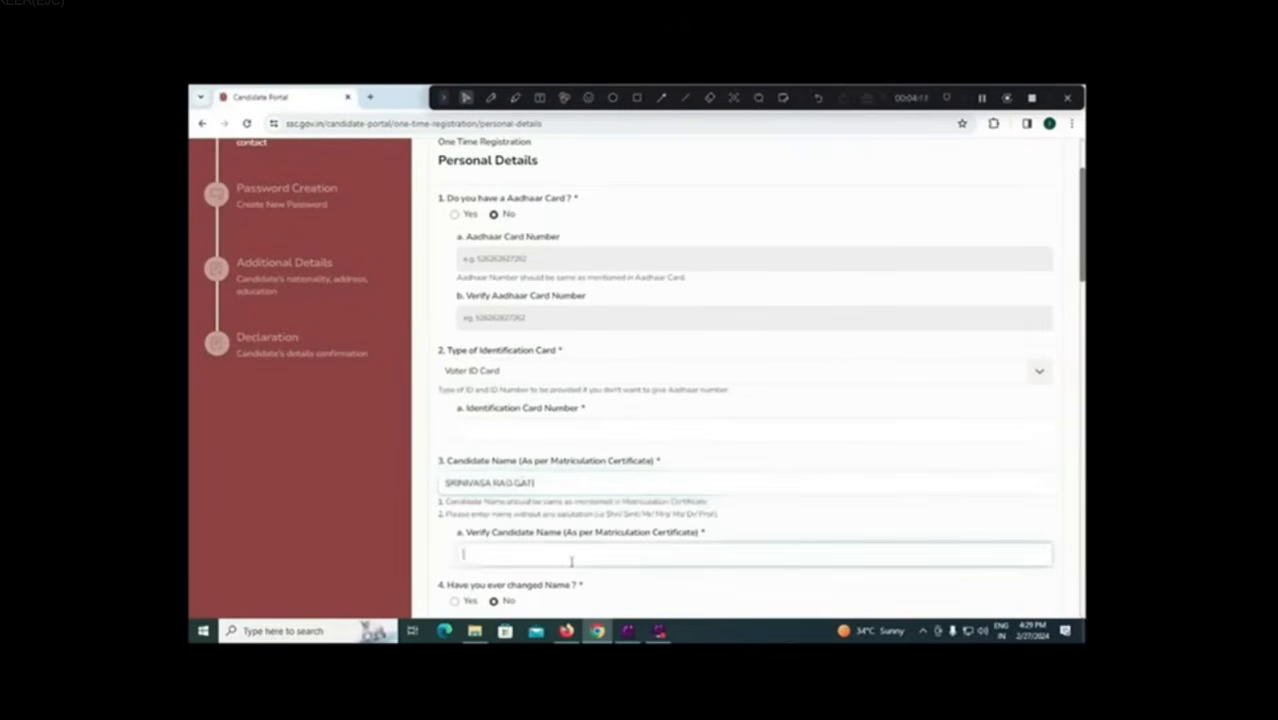
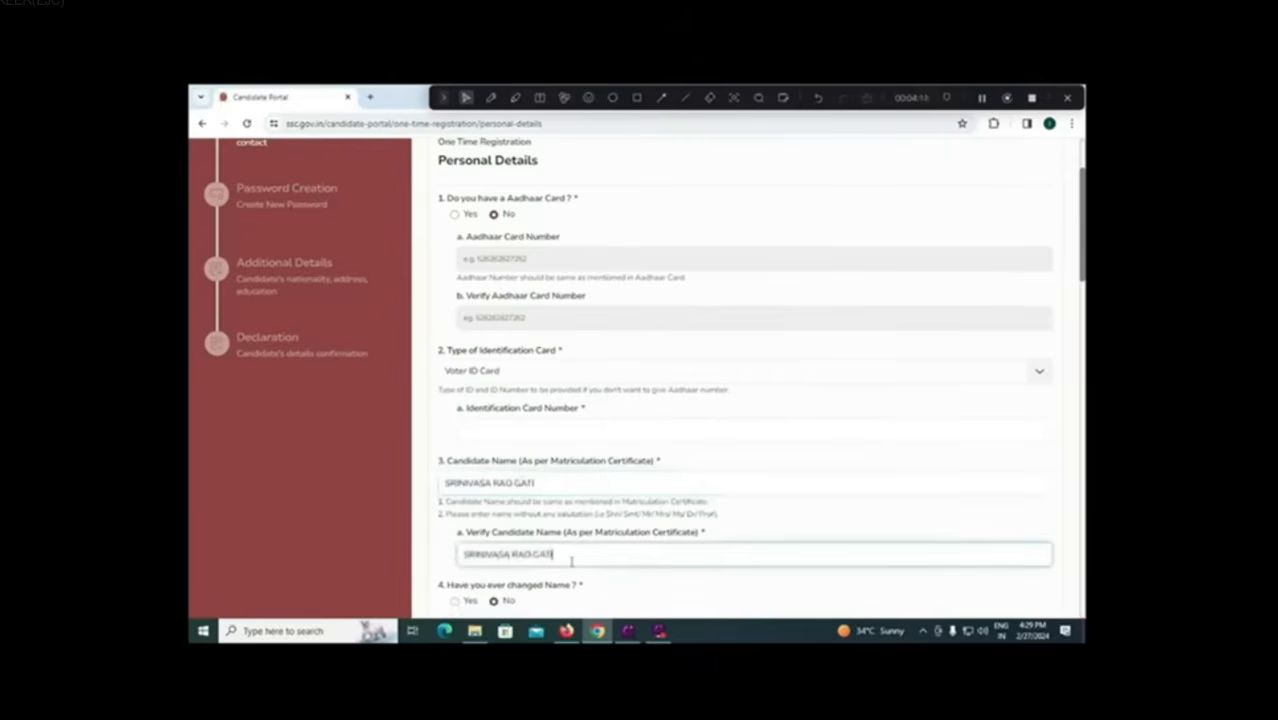
scroll(572, 561, "down", 2)
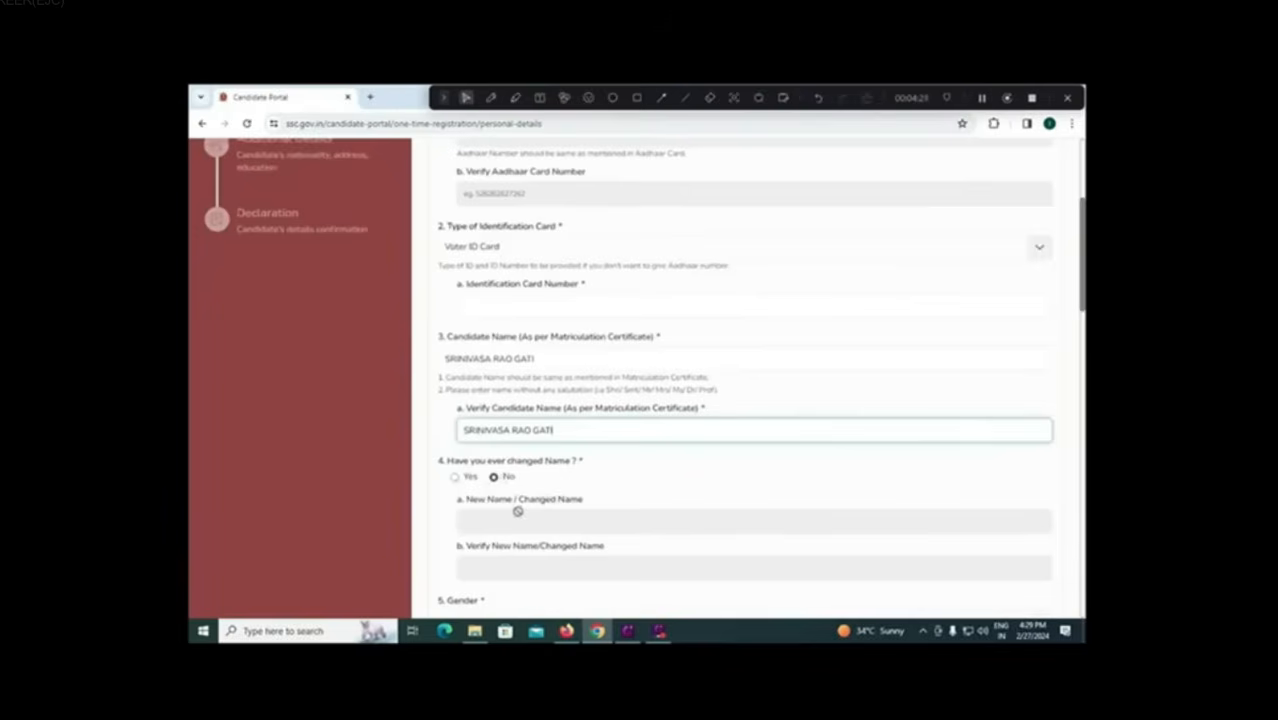
scroll(517, 513, "down", 1)
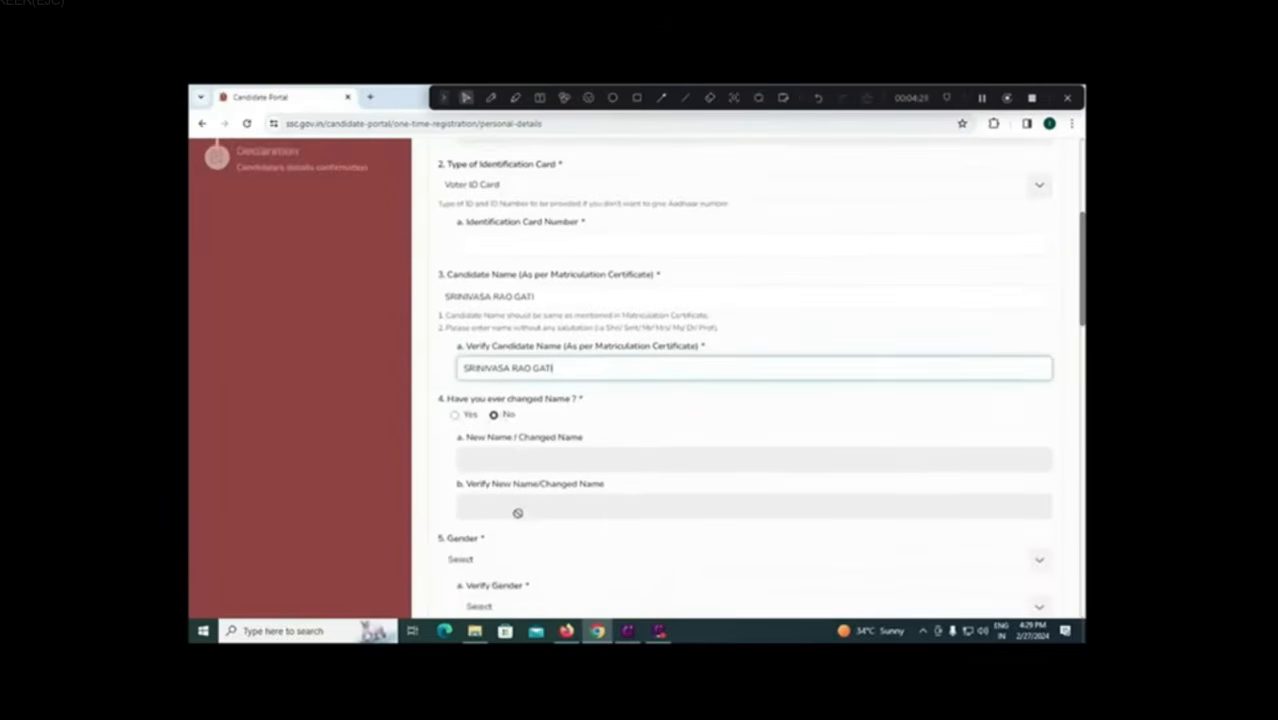
scroll(517, 513, "down", 1)
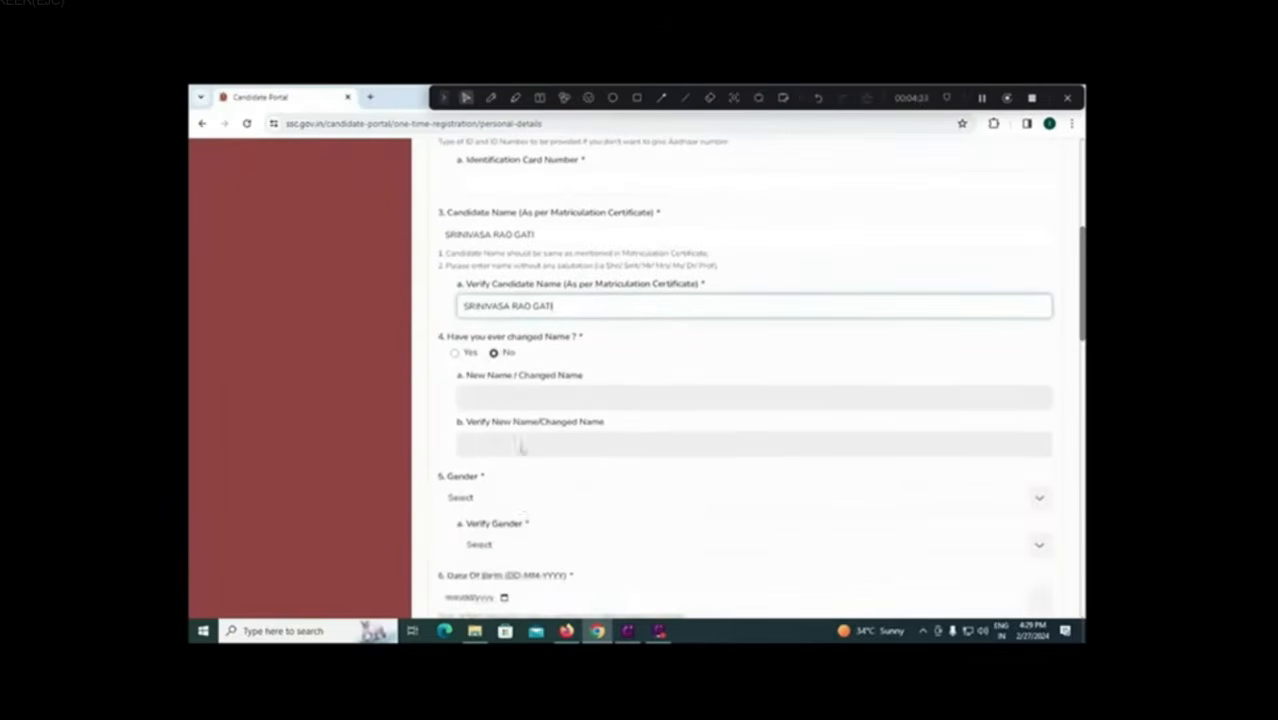
Step: Set Gender and Verify Gender both to Male
left_click(528, 504)
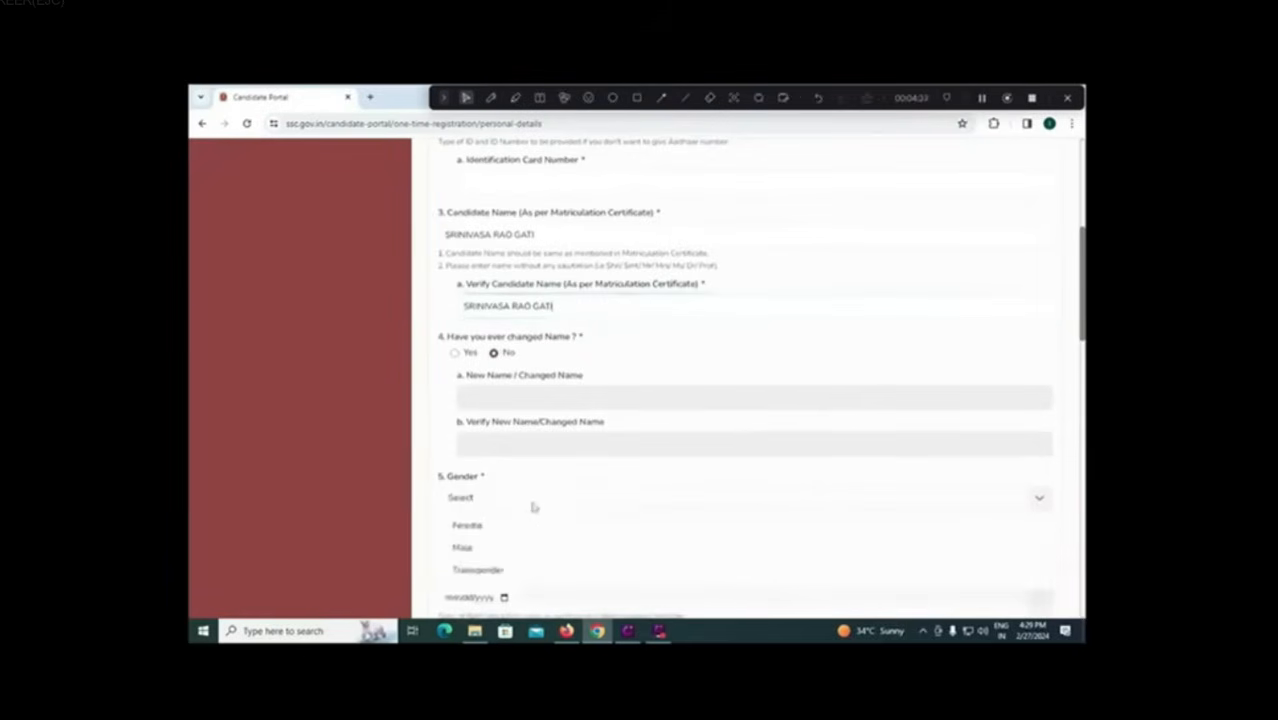
left_click(496, 548)
left_click(531, 548)
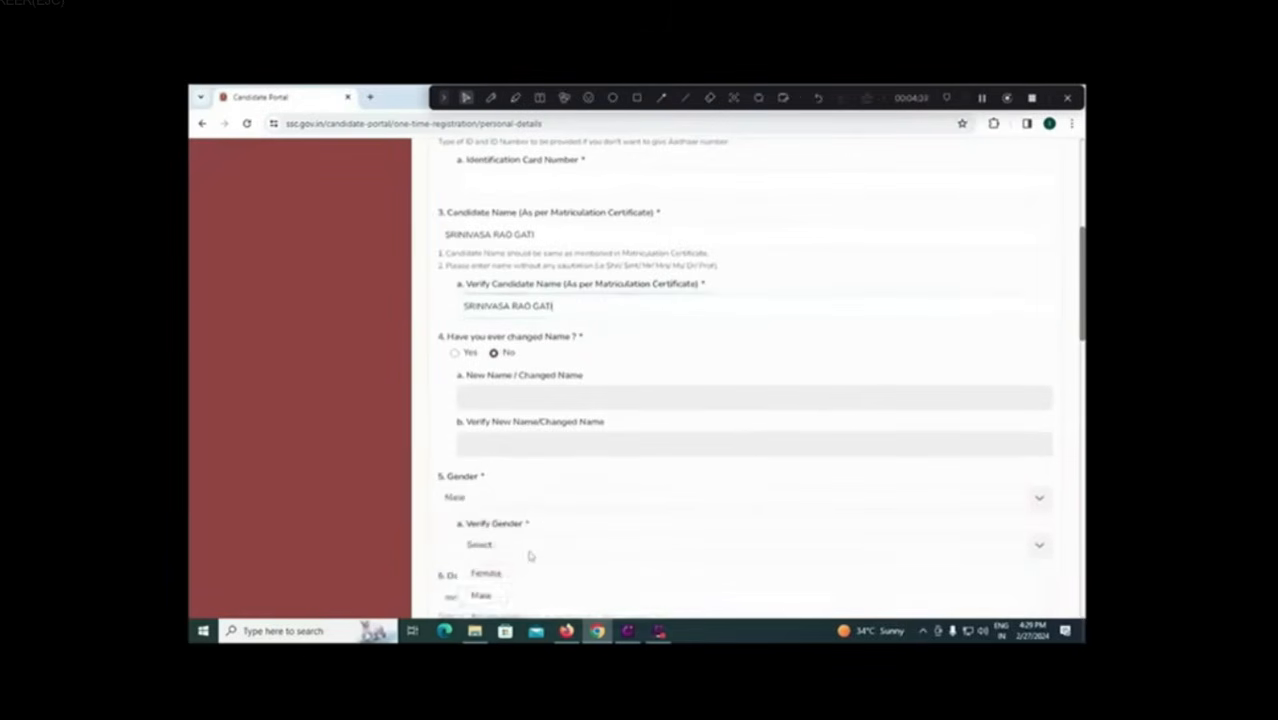
left_click(513, 595)
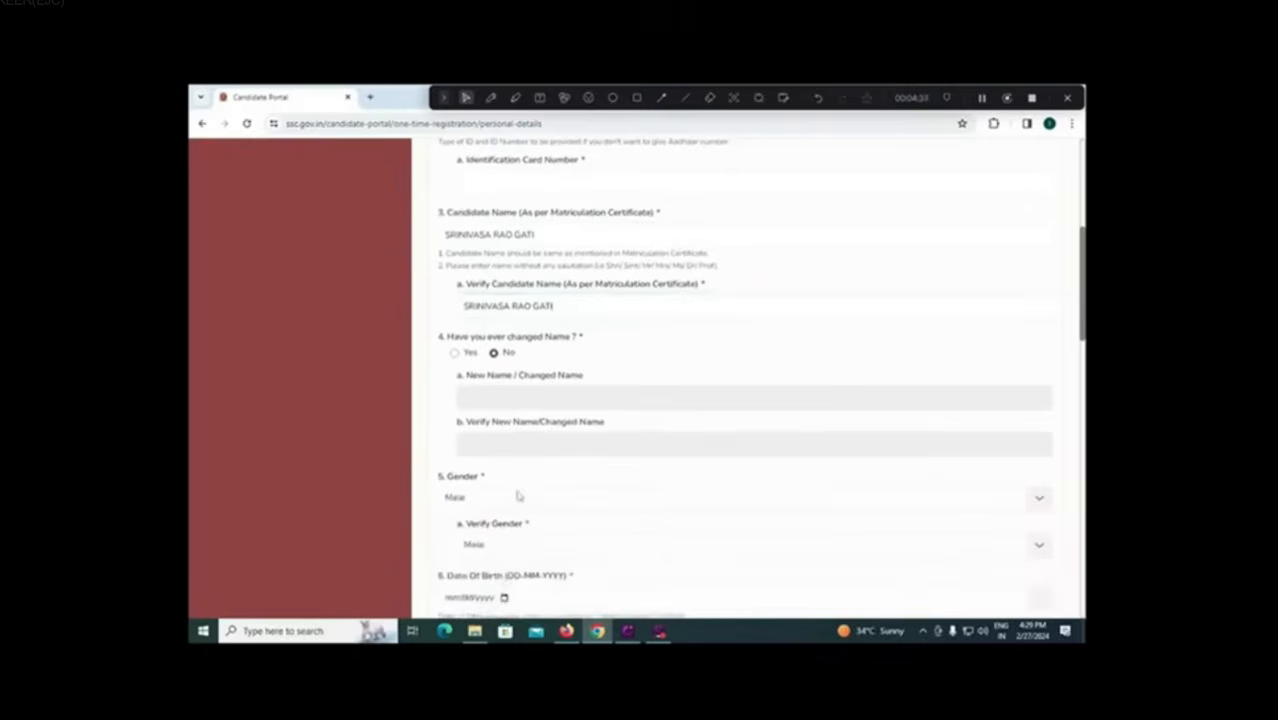
Step: Set the date of birth to 01/01/2000 using the calendar picker
scroll(519, 535, "down", 2)
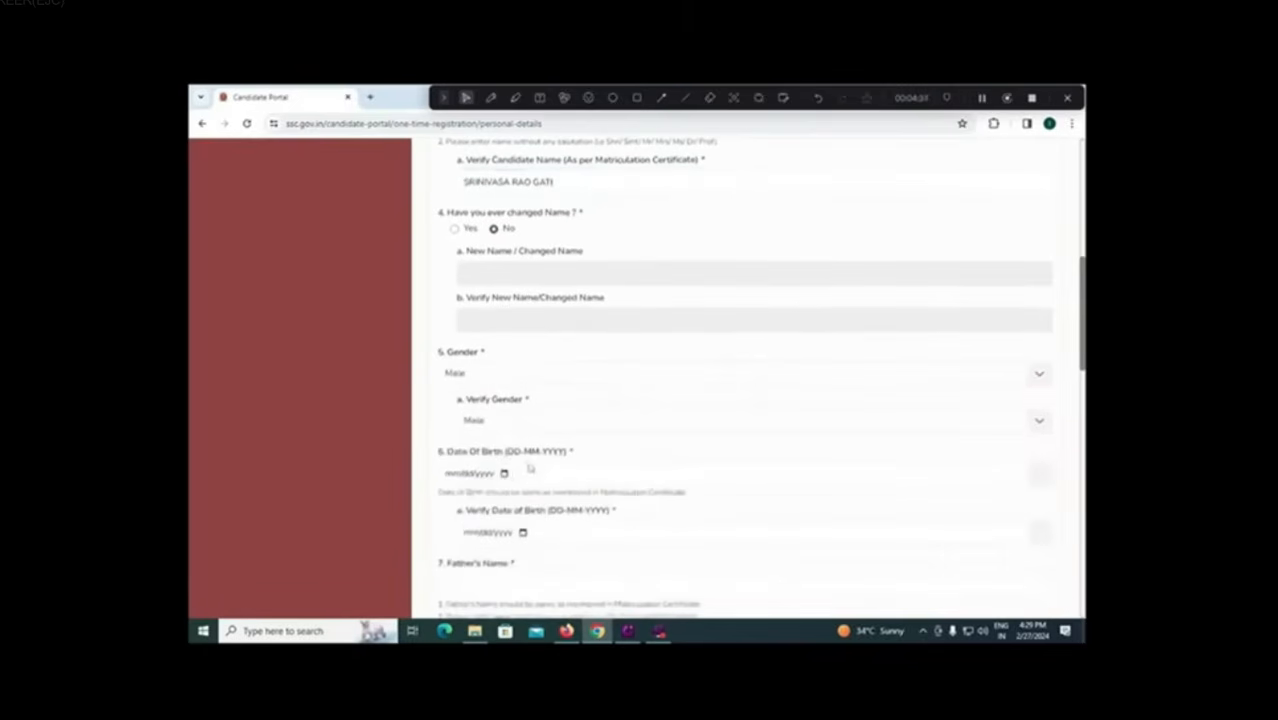
left_click(504, 474)
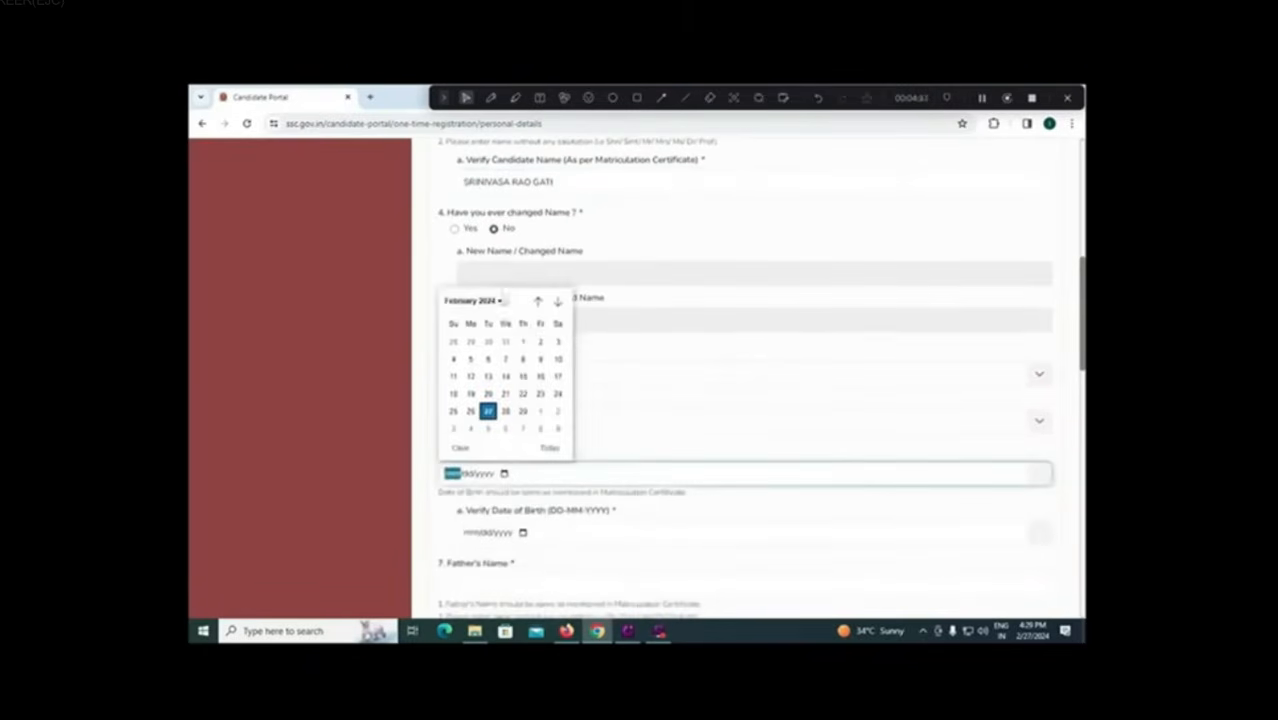
left_click(496, 301)
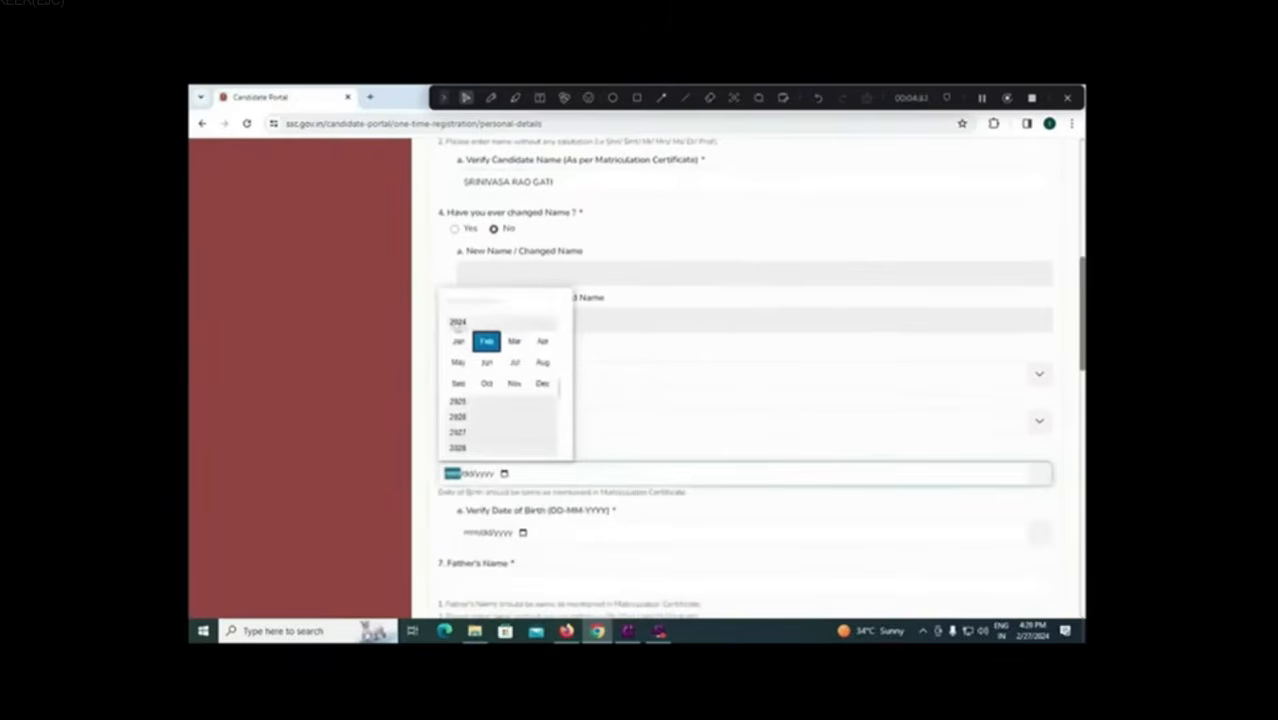
scroll(512, 402, "down", 2)
scroll(515, 402, "up", 1)
scroll(558, 425, "down", 2)
left_click(602, 405)
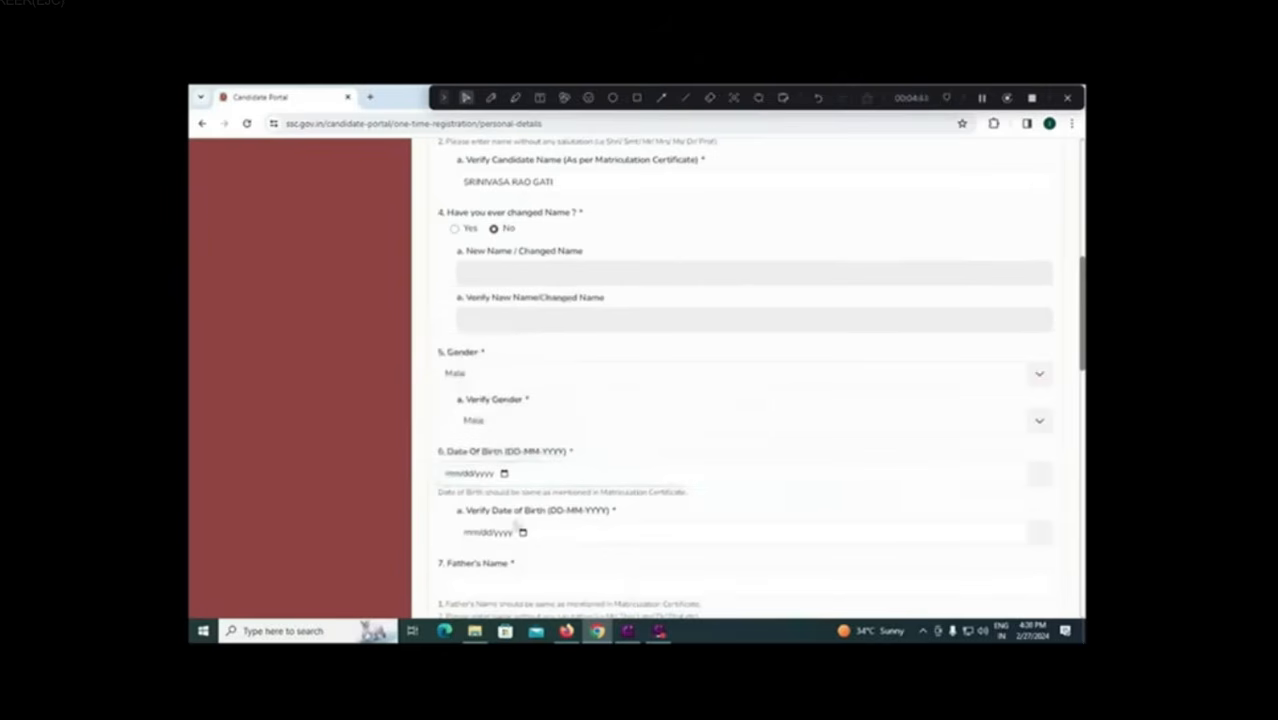
Step: Enter the father's name and its confirmation, correcting a typo
scroll(515, 524, "down", 1)
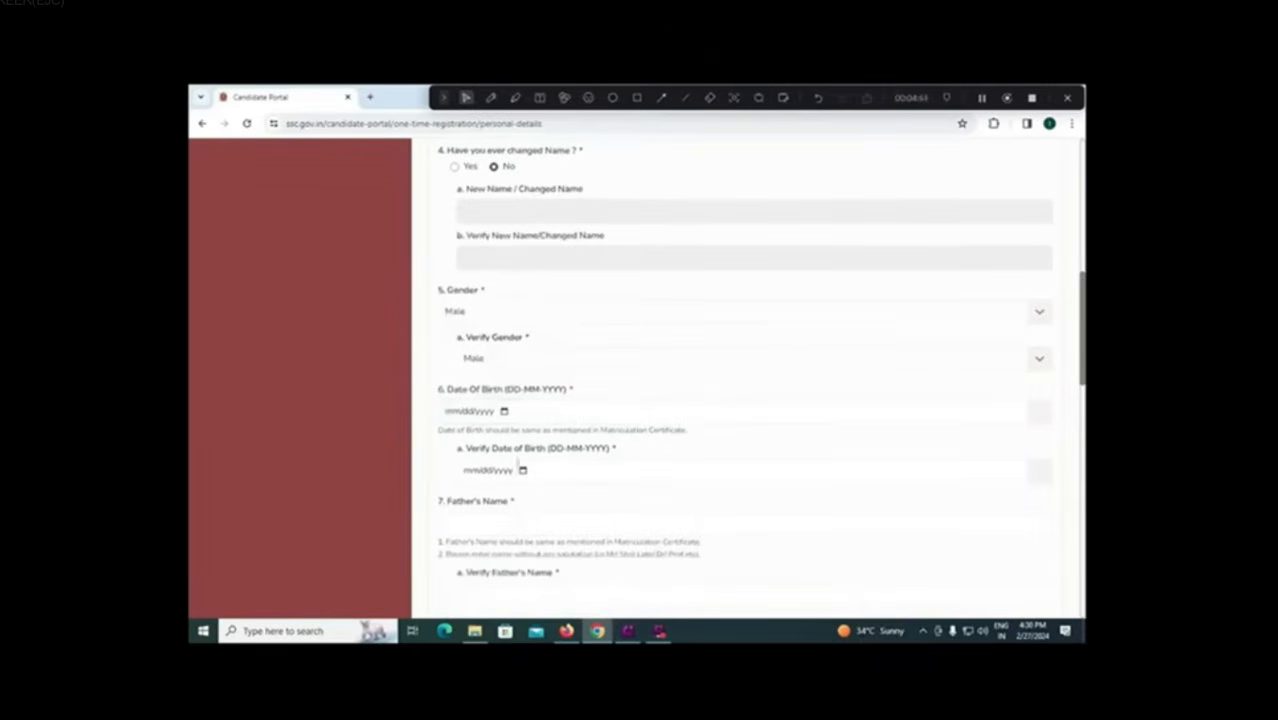
left_click(509, 520)
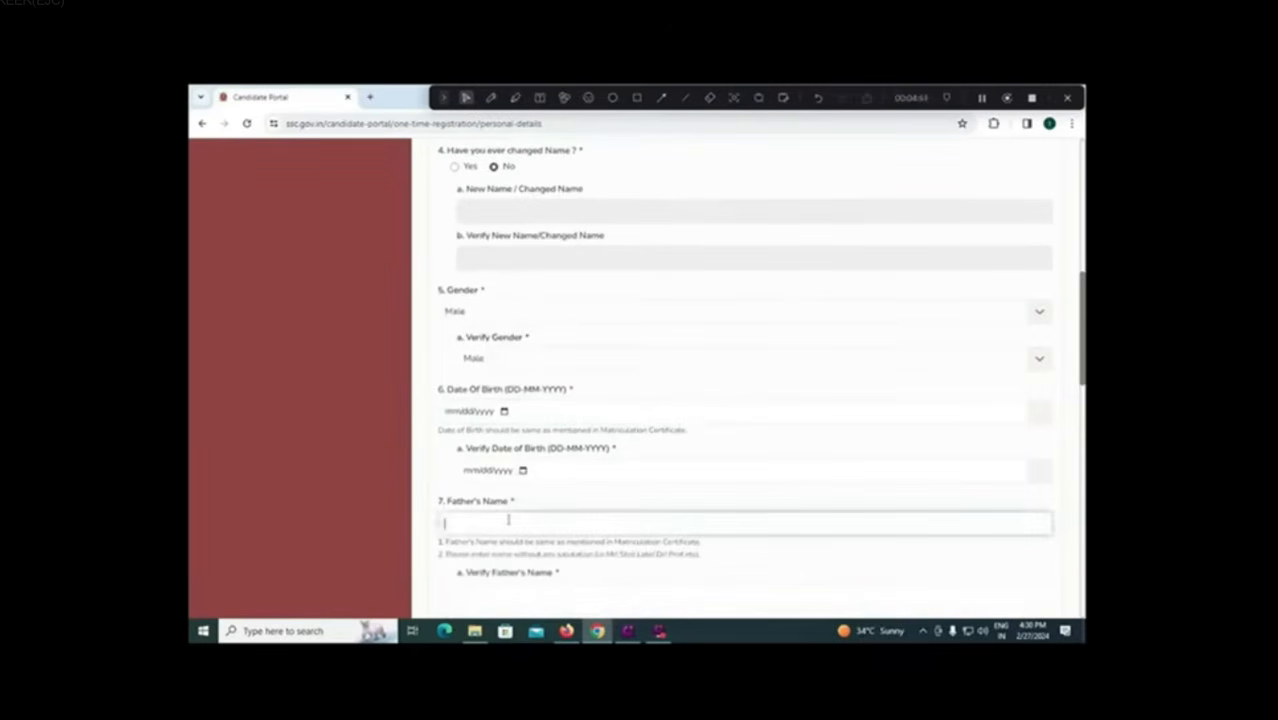
left_click(511, 594)
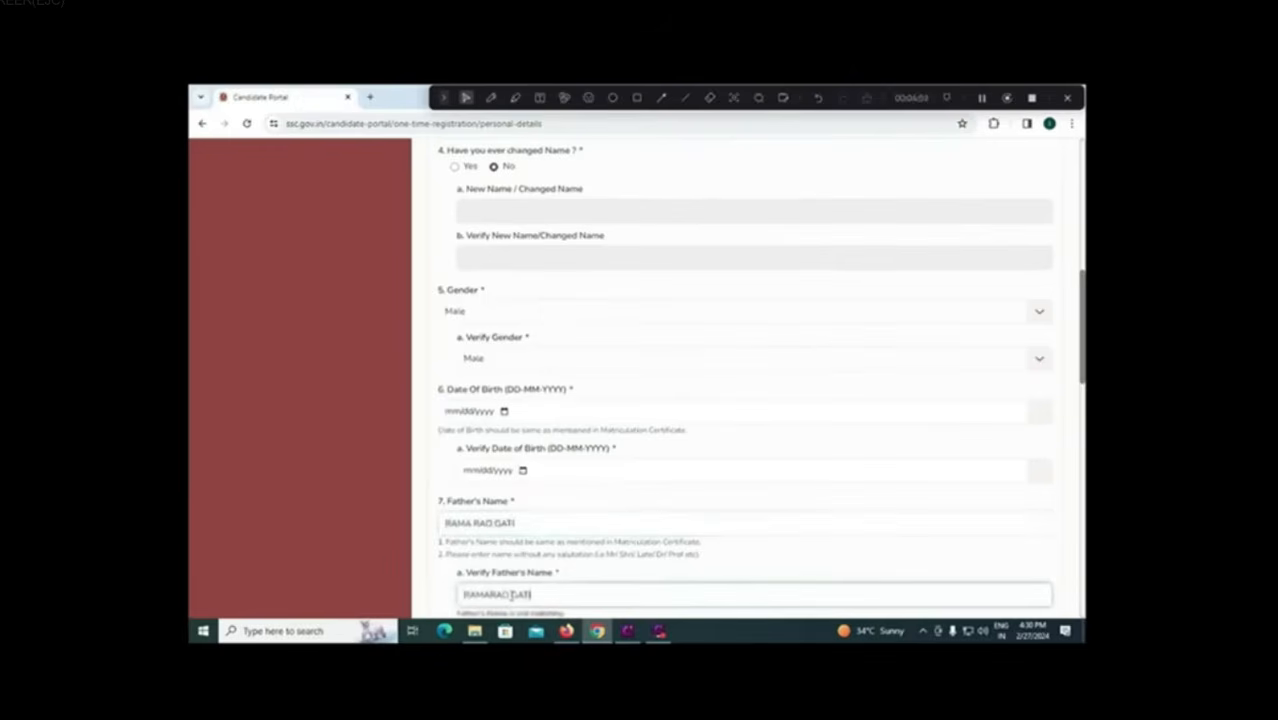
Step: Enter the mother's name and tab through its confirmation field
scroll(511, 594, "down", 3)
left_click(459, 477)
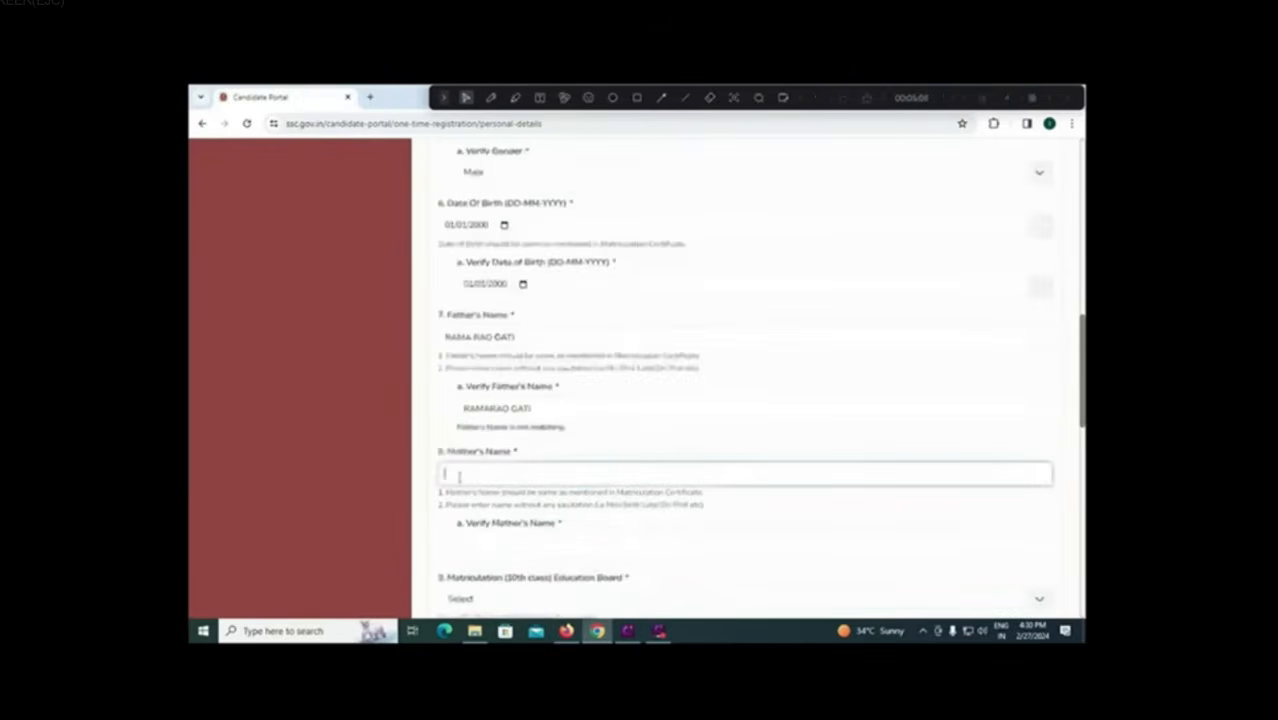
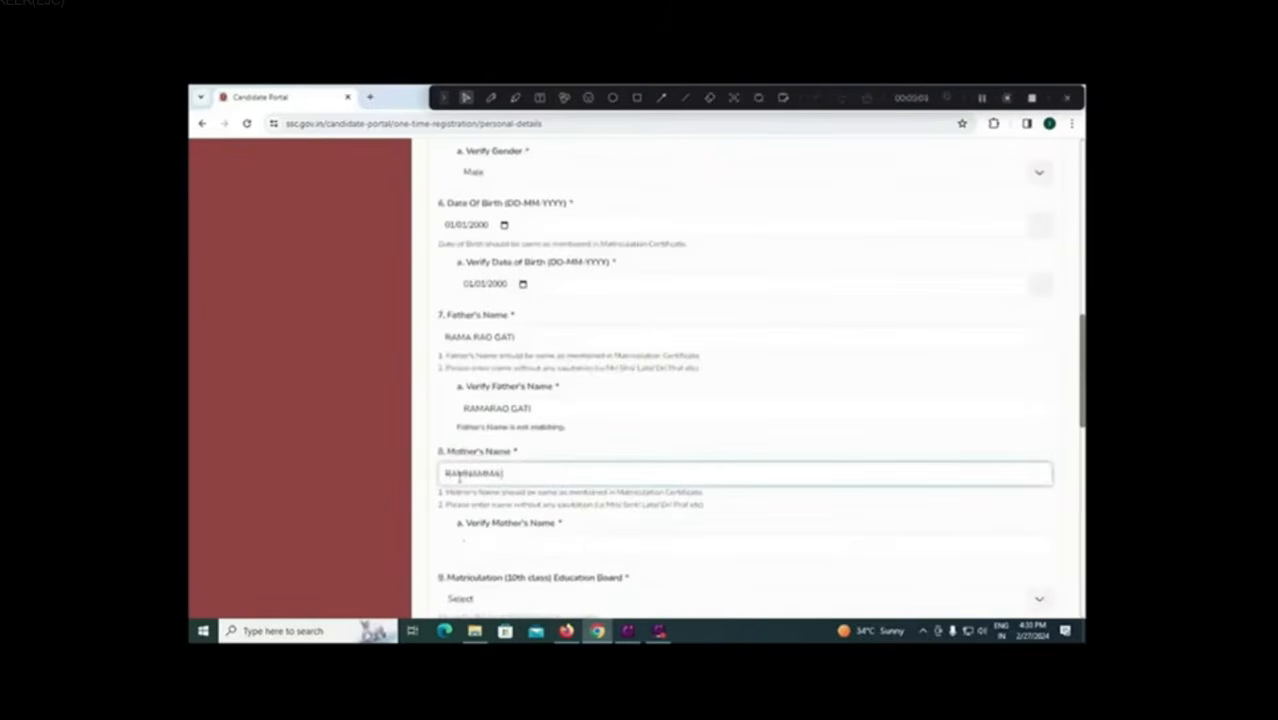
key("Tab")
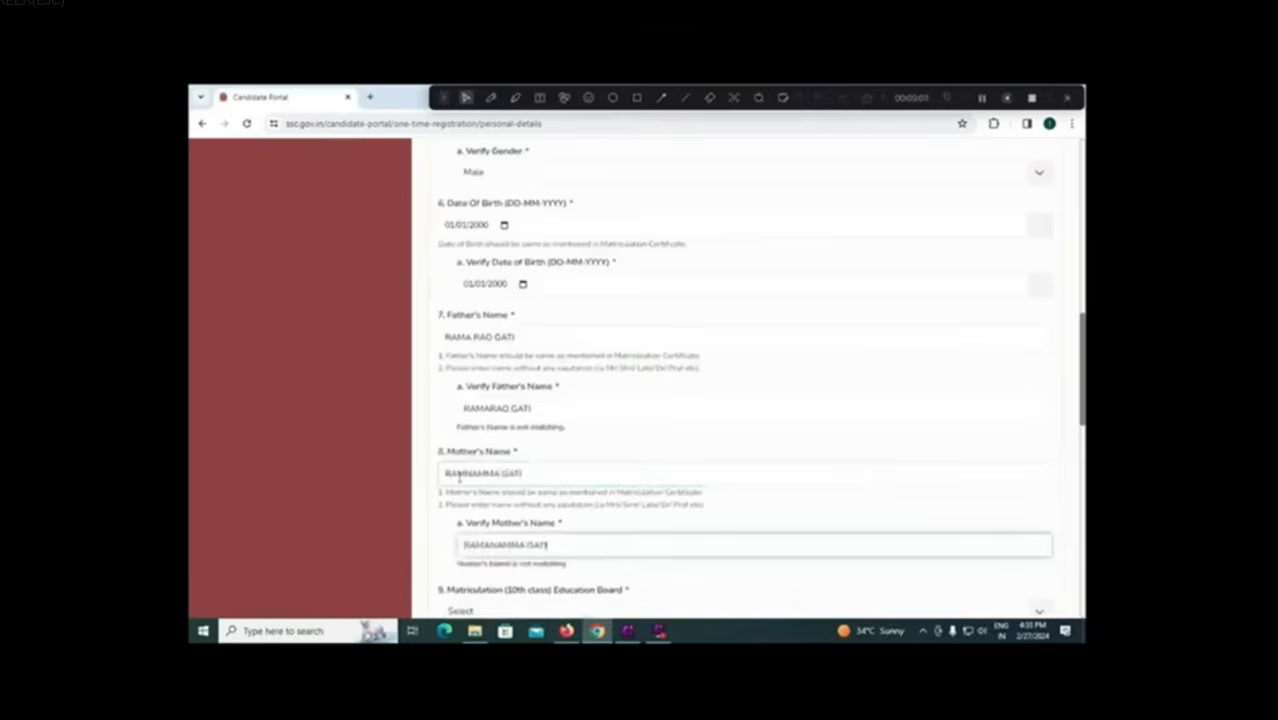
key("Tab")
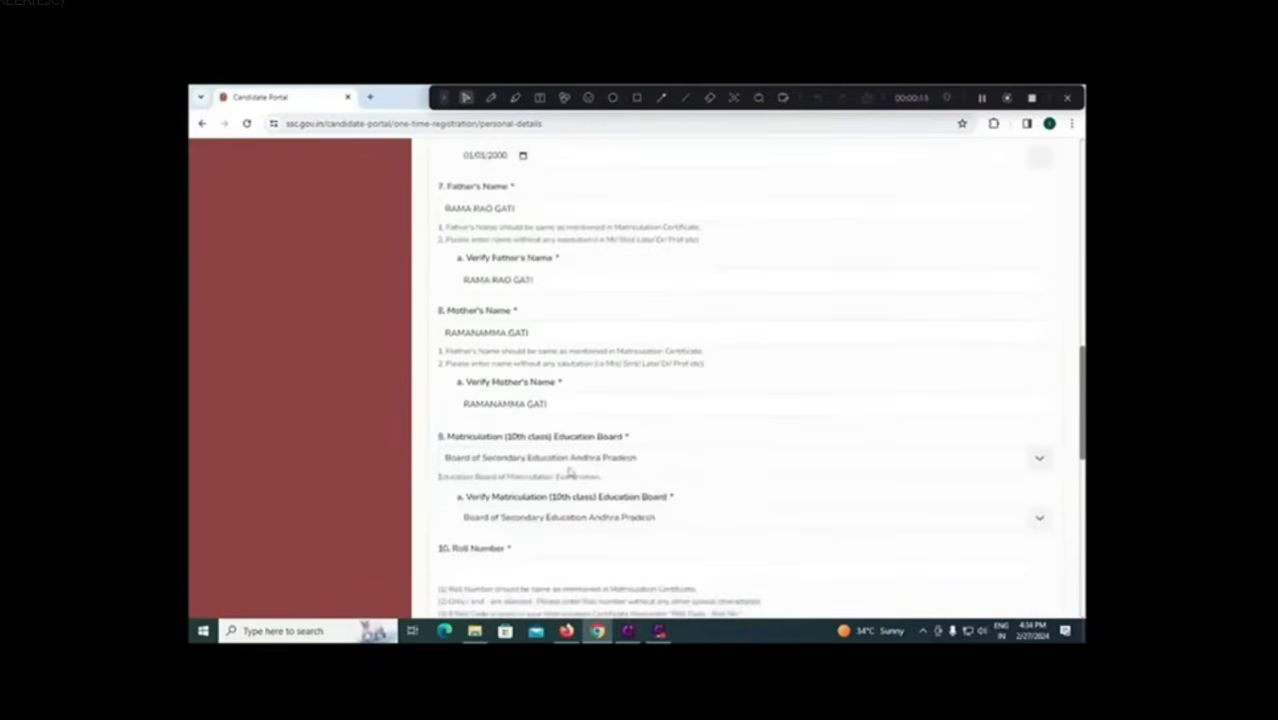
Step: Review the Education Board list and close it without changing the selected board
left_click(662, 461)
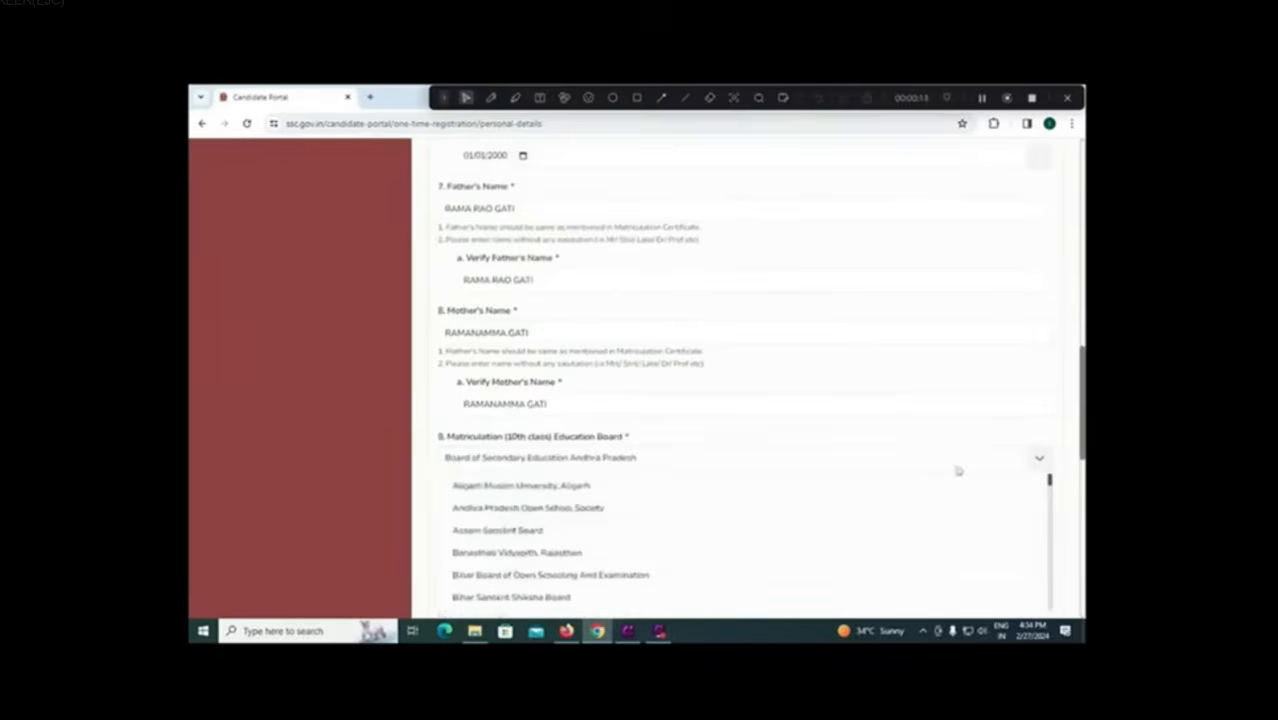
scroll(707, 501, "down", 8)
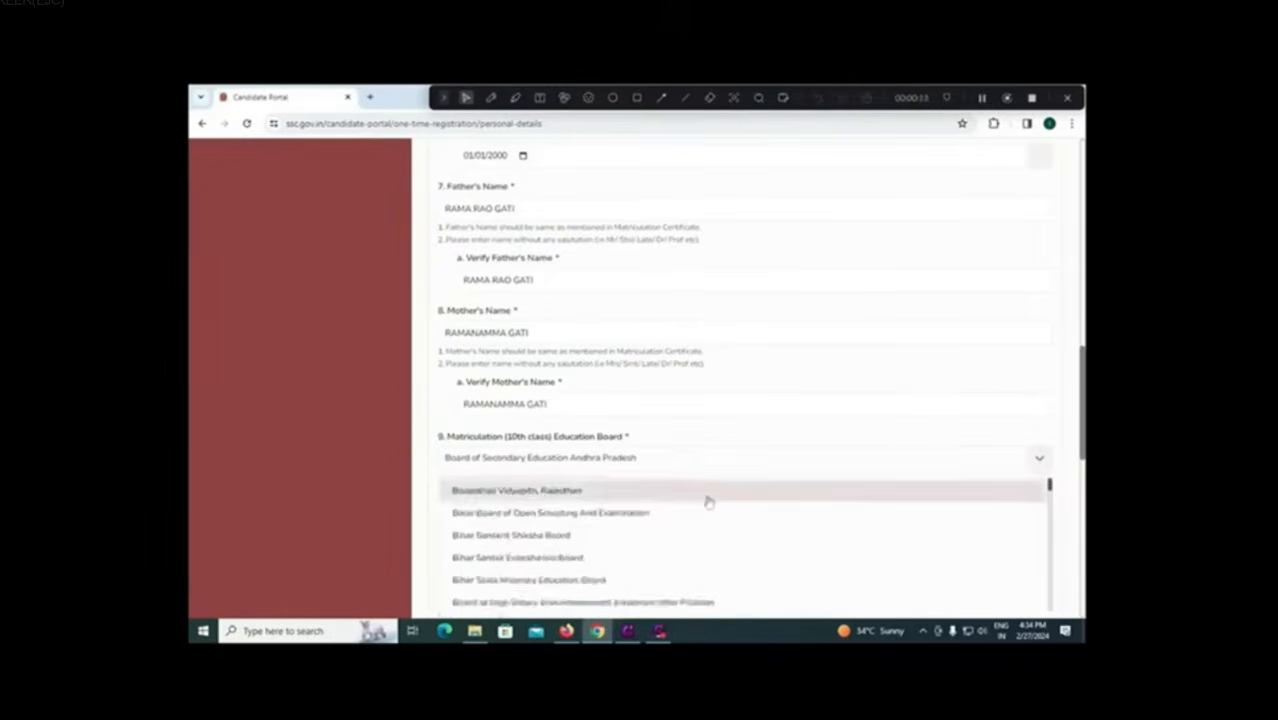
scroll(707, 501, "down", 6)
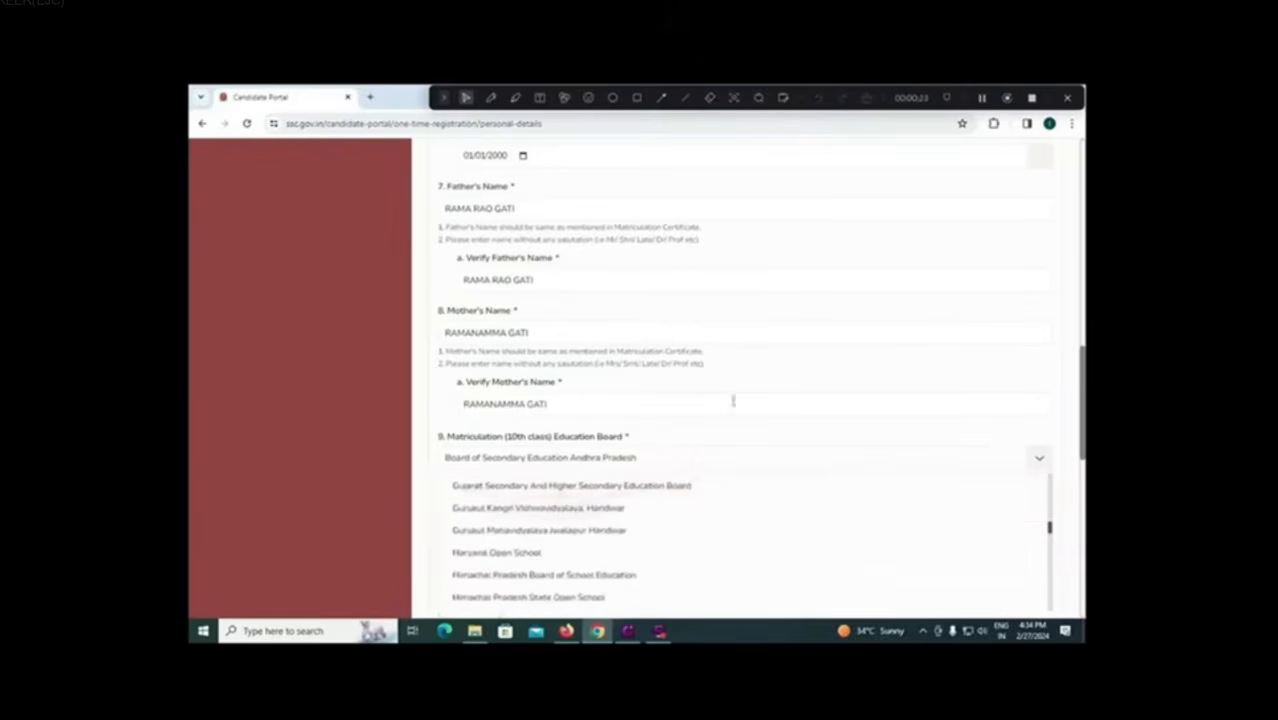
left_click(662, 398)
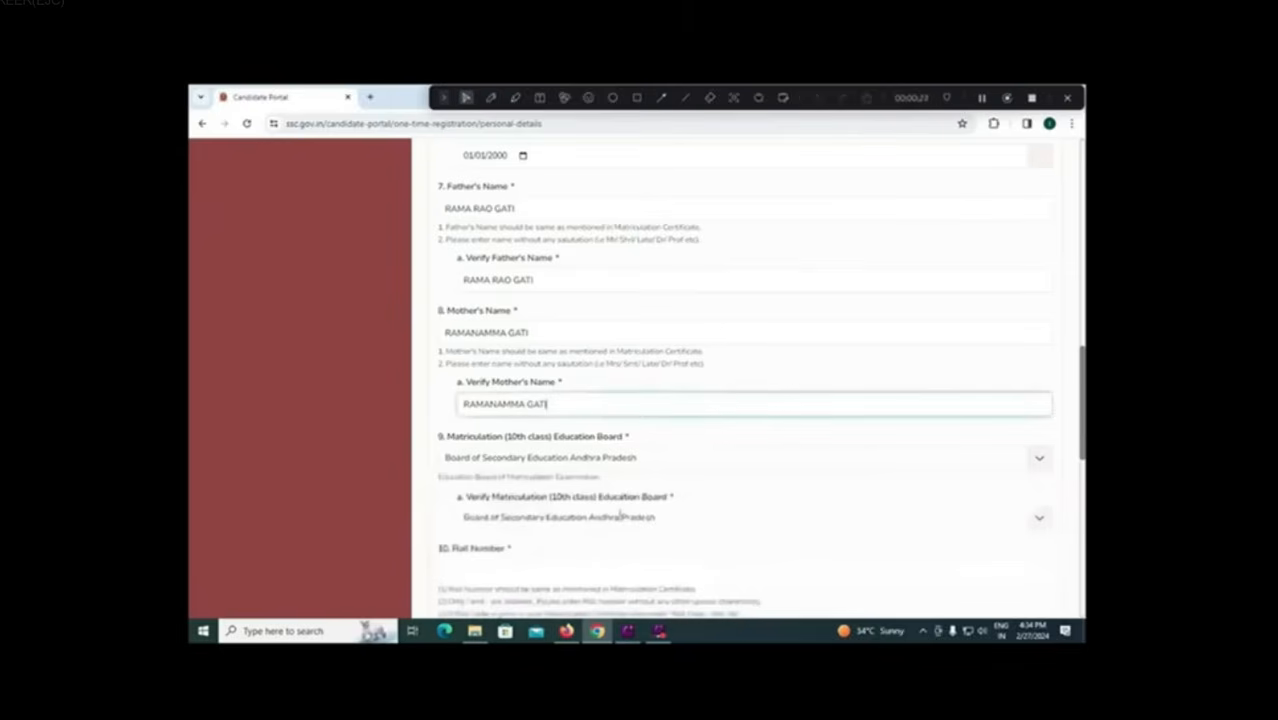
Step: Enter the candidate's matriculation roll number
scroll(612, 514, "down", 1)
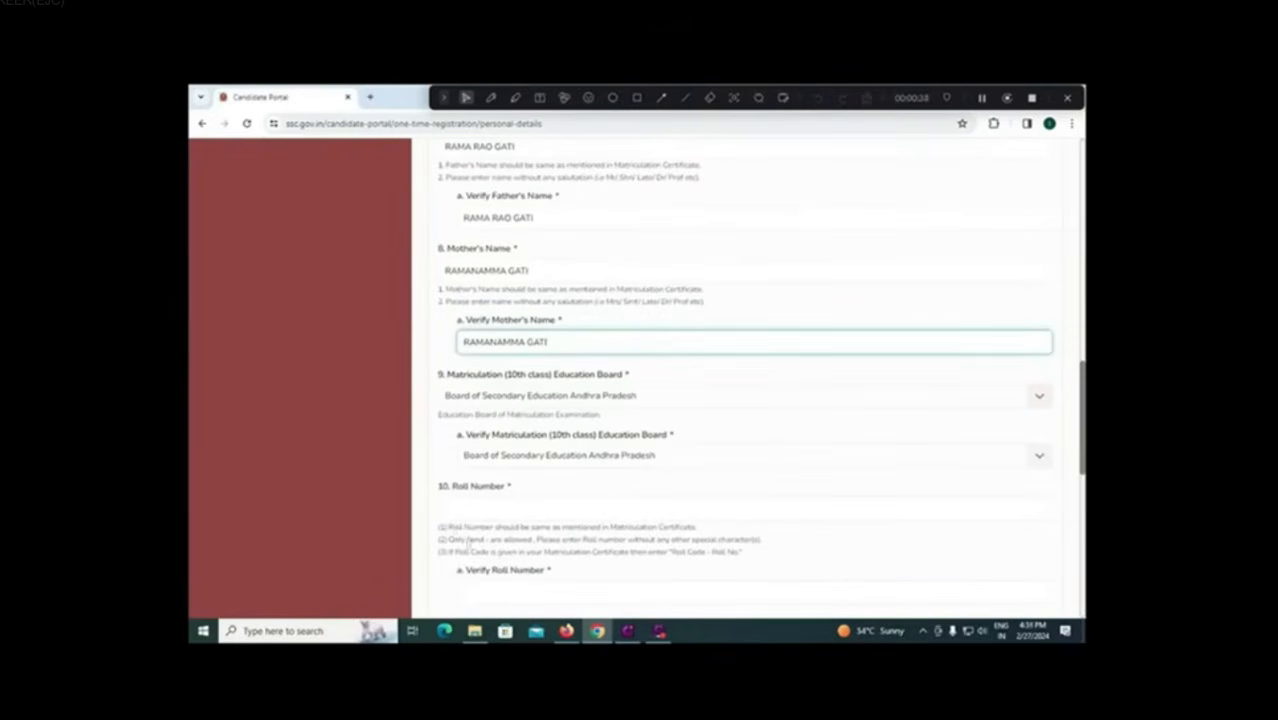
left_click(492, 506)
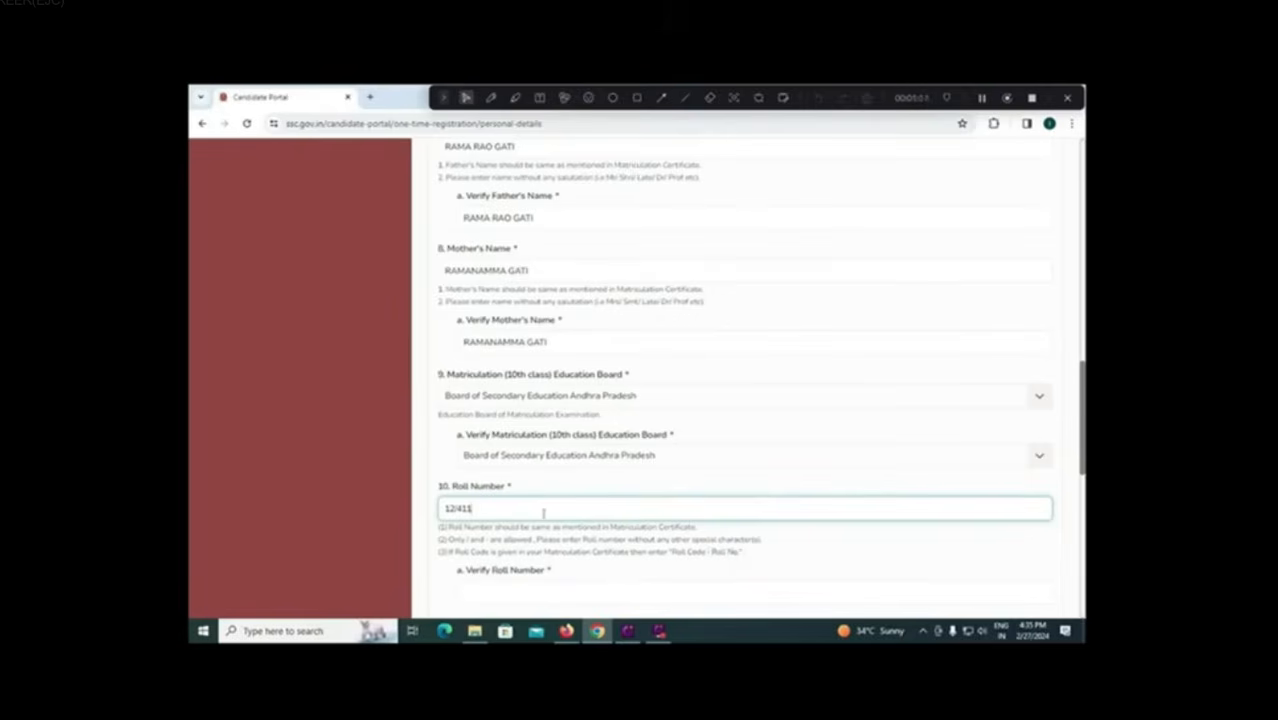
Step: Replace the roll number with a corrected value and move to its confirmation field
left_click_drag(532, 511, 425, 510)
scroll(480, 515, "down", 1)
type("1234")
left_click(532, 531)
type("1234")
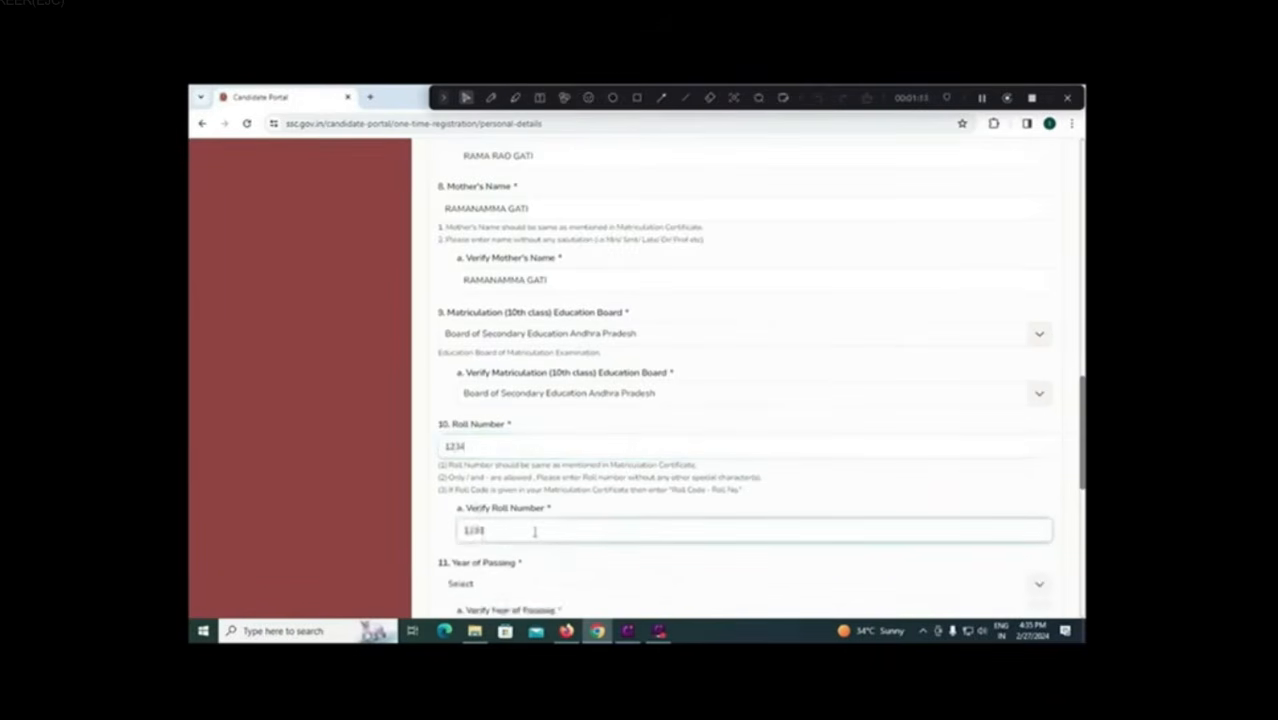
Step: Set the year of passing and its confirmation to 2015
scroll(536, 520, "down", 2)
left_click(533, 459)
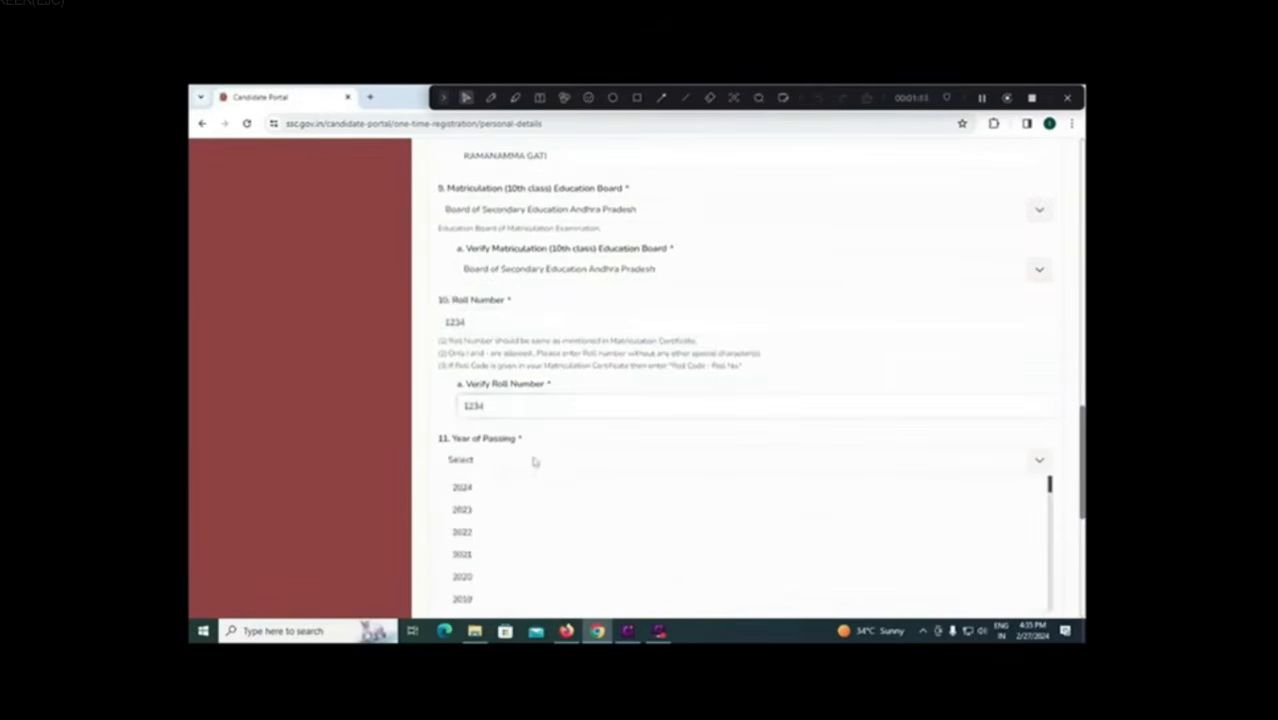
left_click(491, 562)
left_click(504, 507)
scroll(511, 557, "down", 3)
left_click(506, 550)
Step: Choose Post Graduation as the verified highest level of education
scroll(524, 436, "down", 2)
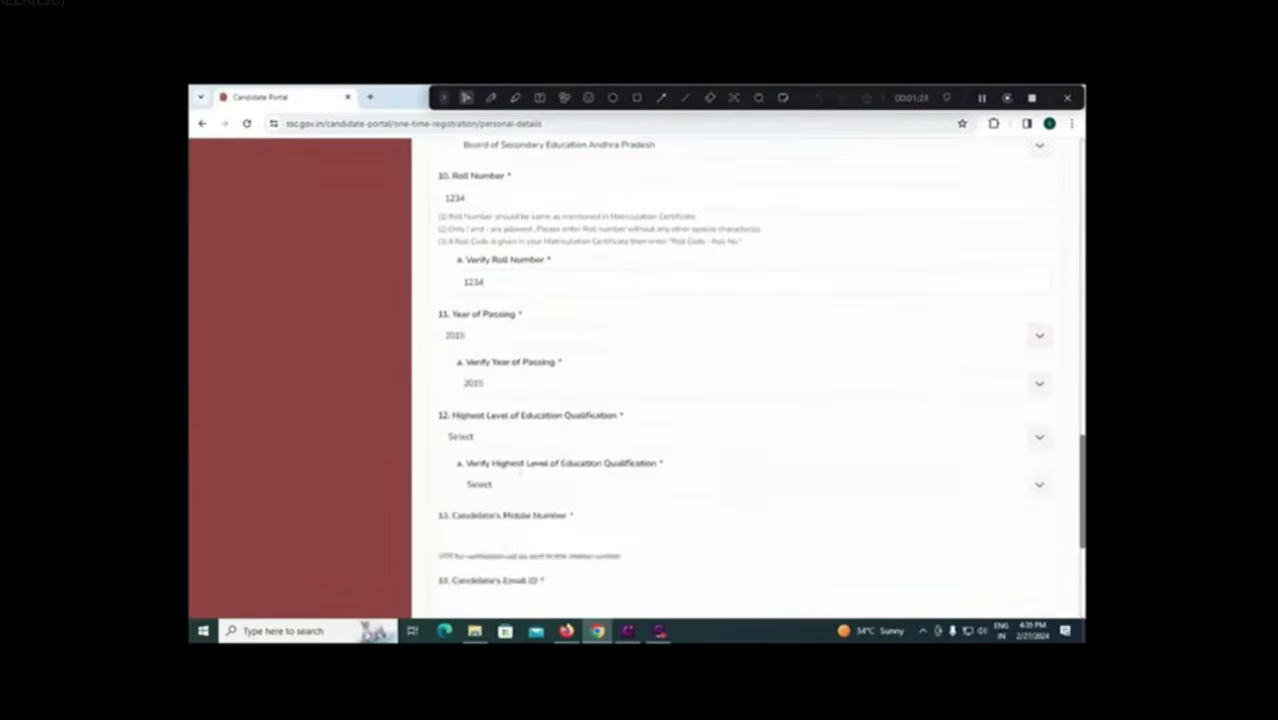
left_click(525, 437)
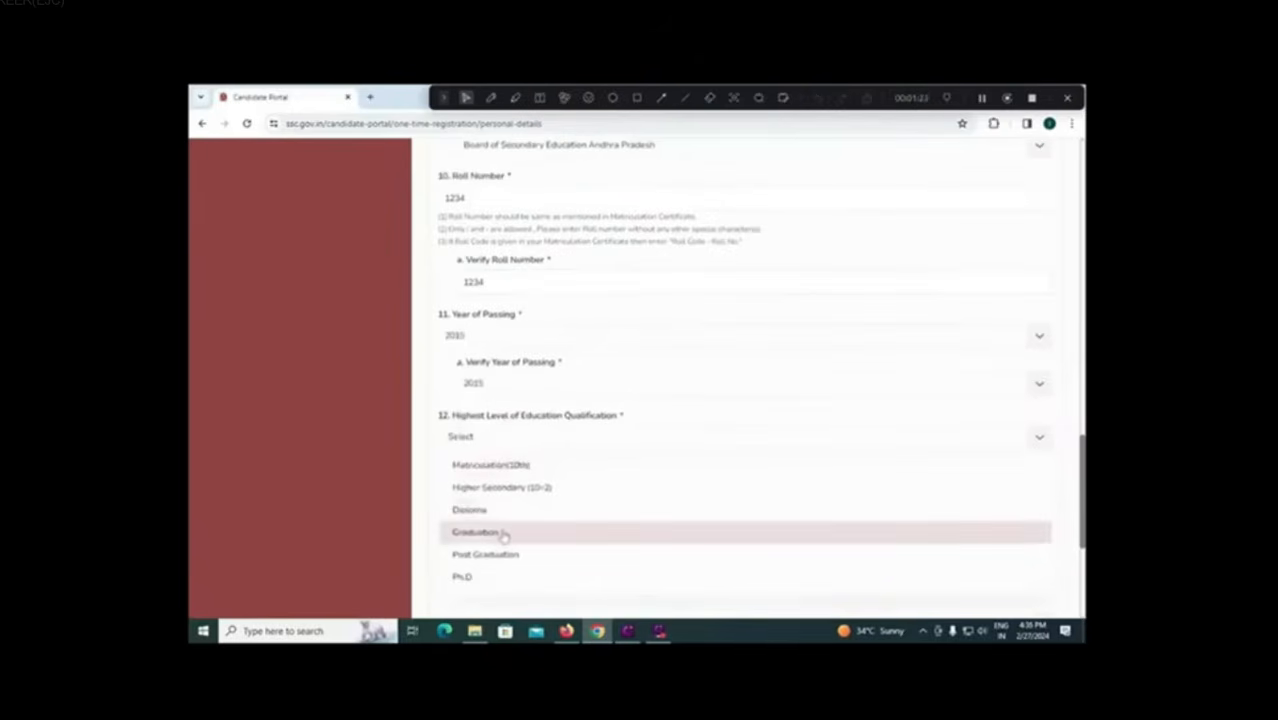
left_click(522, 487)
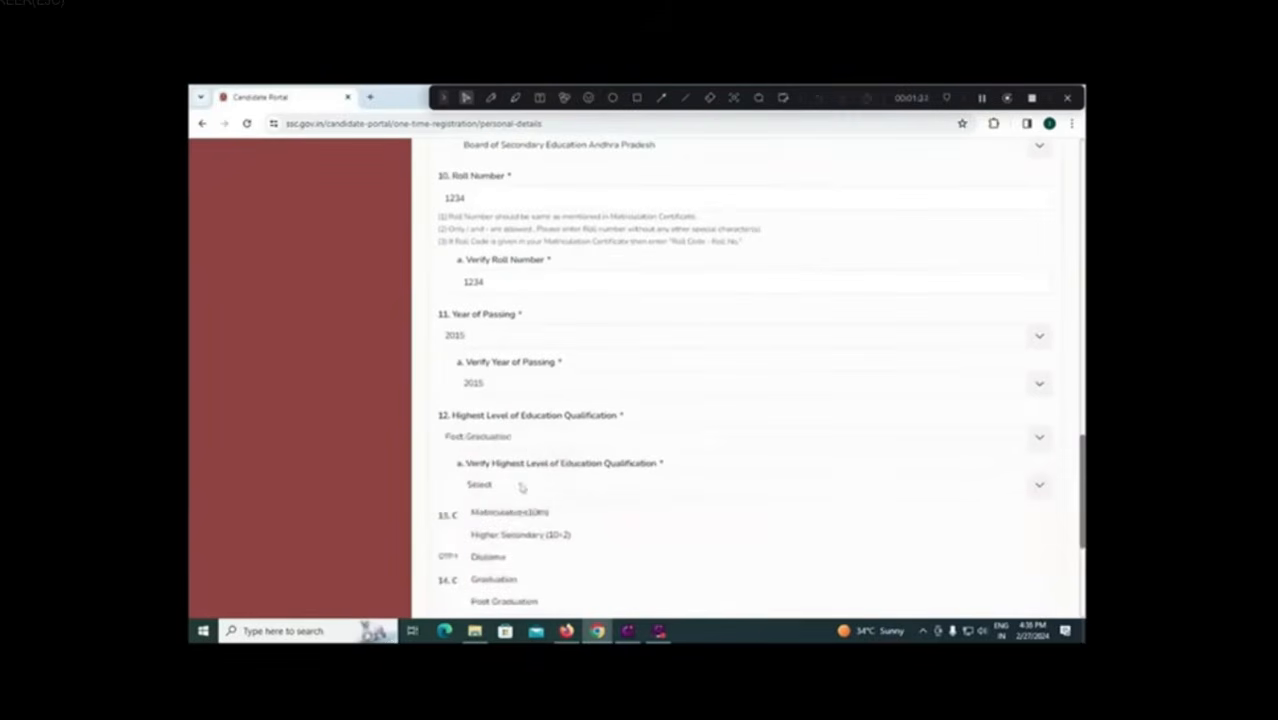
left_click(525, 601)
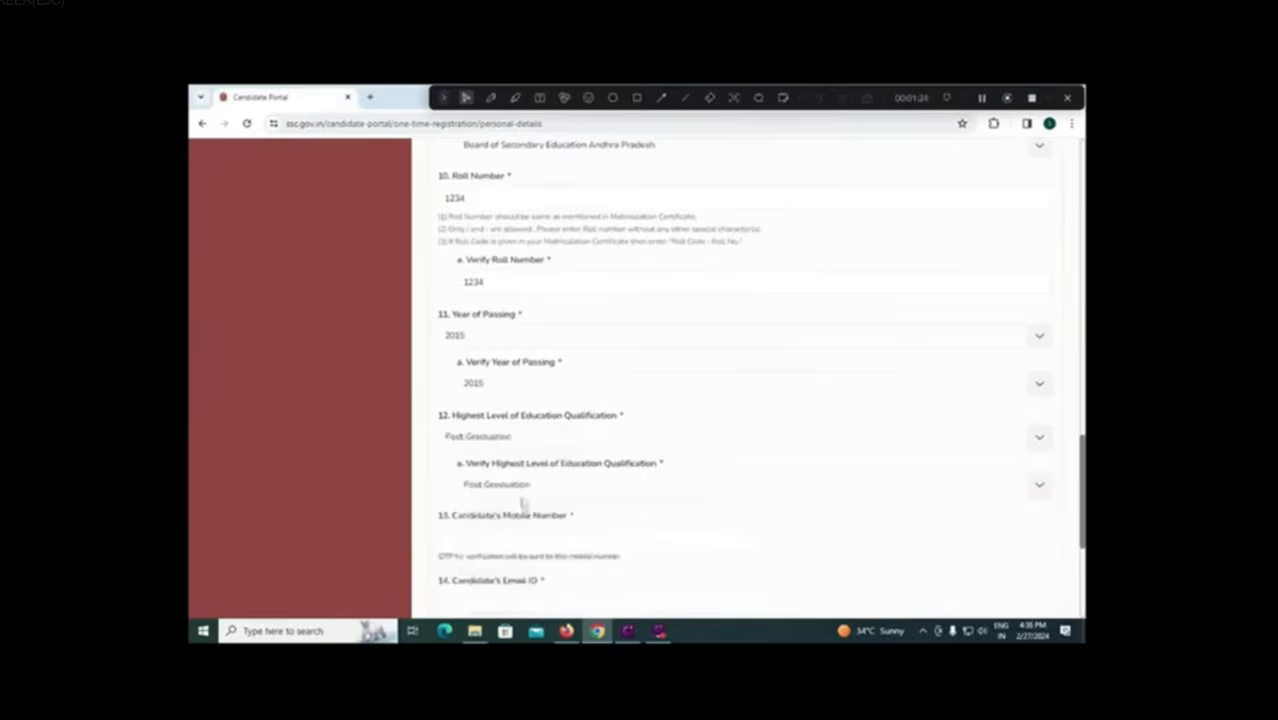
Step: Enter the candidate's mobile number
scroll(521, 500, "down", 1)
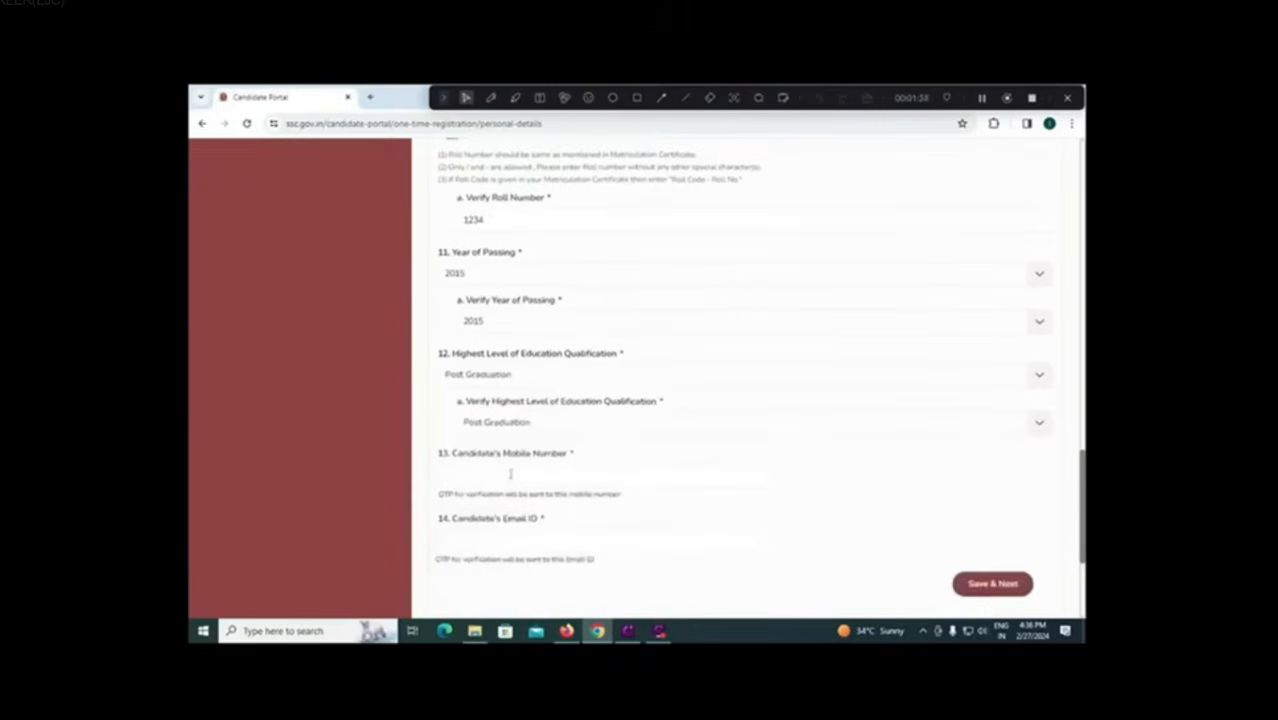
left_click(510, 473)
type("8888888888")
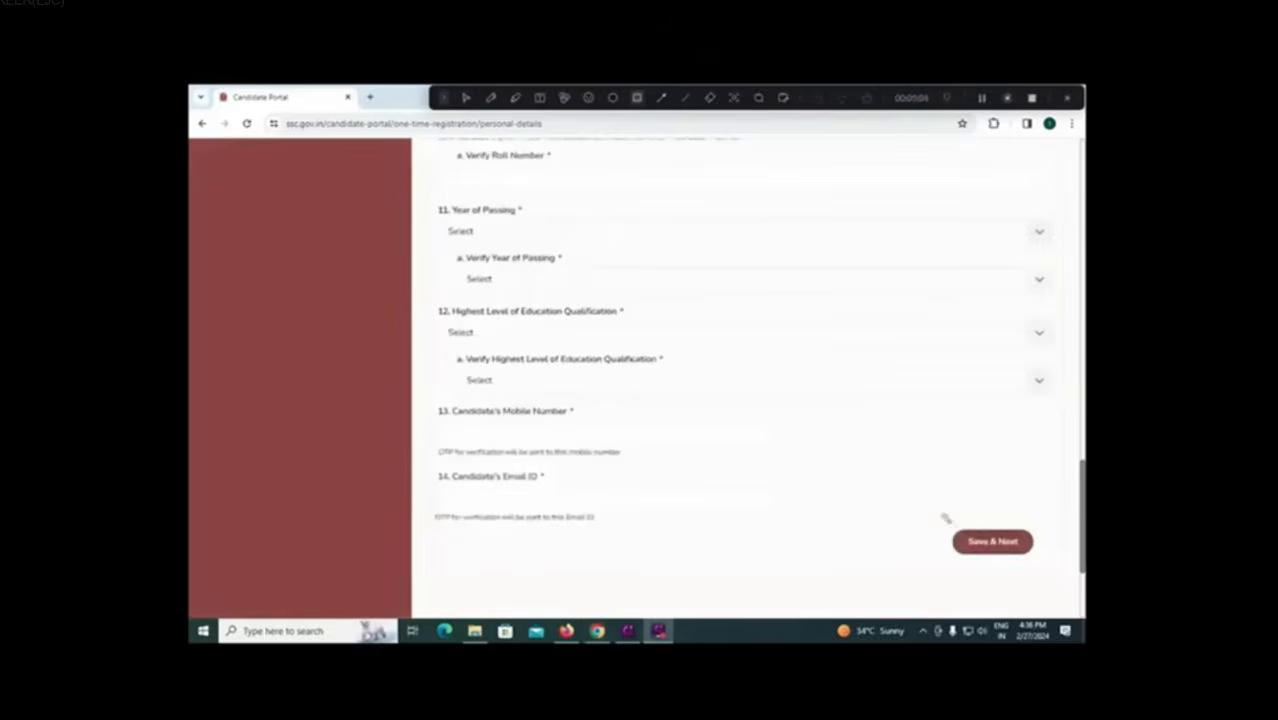
Step: Submit the personal details with Save & Next to generate a registration number
left_click_drag(942, 519, 1045, 567)
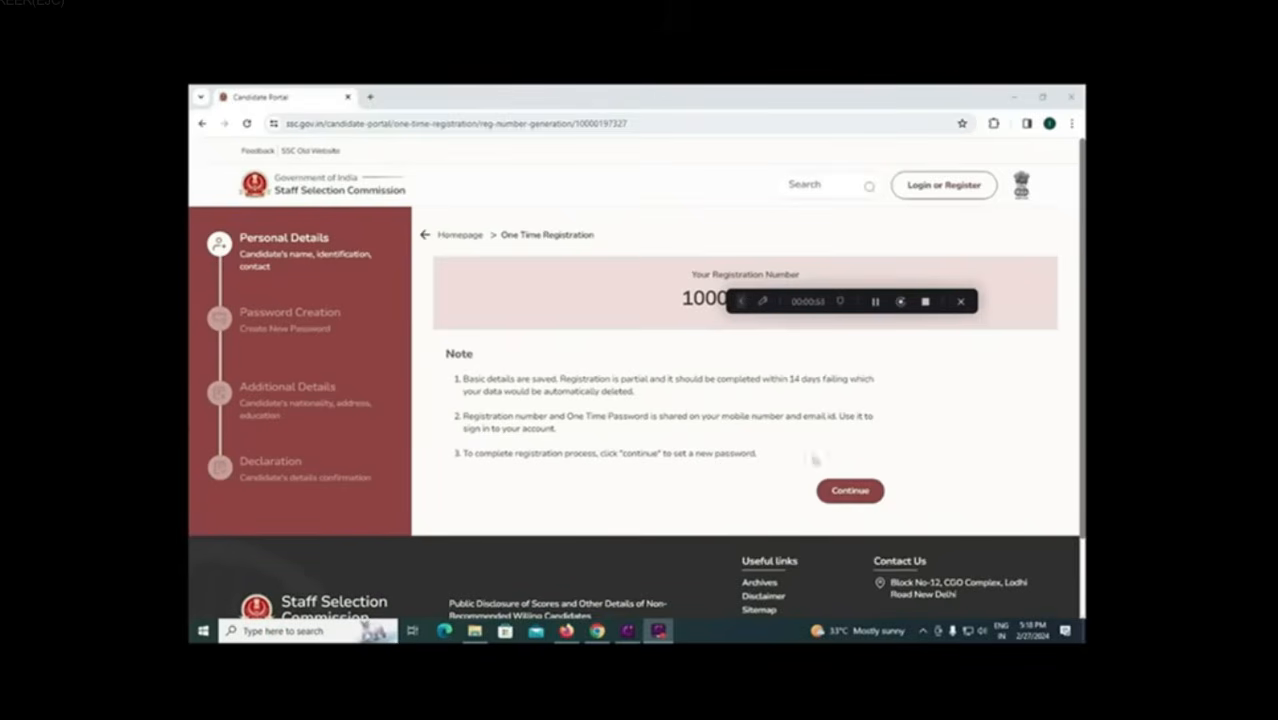
Step: Continue from the registration number page and sign in with the new registration
left_click(840, 491)
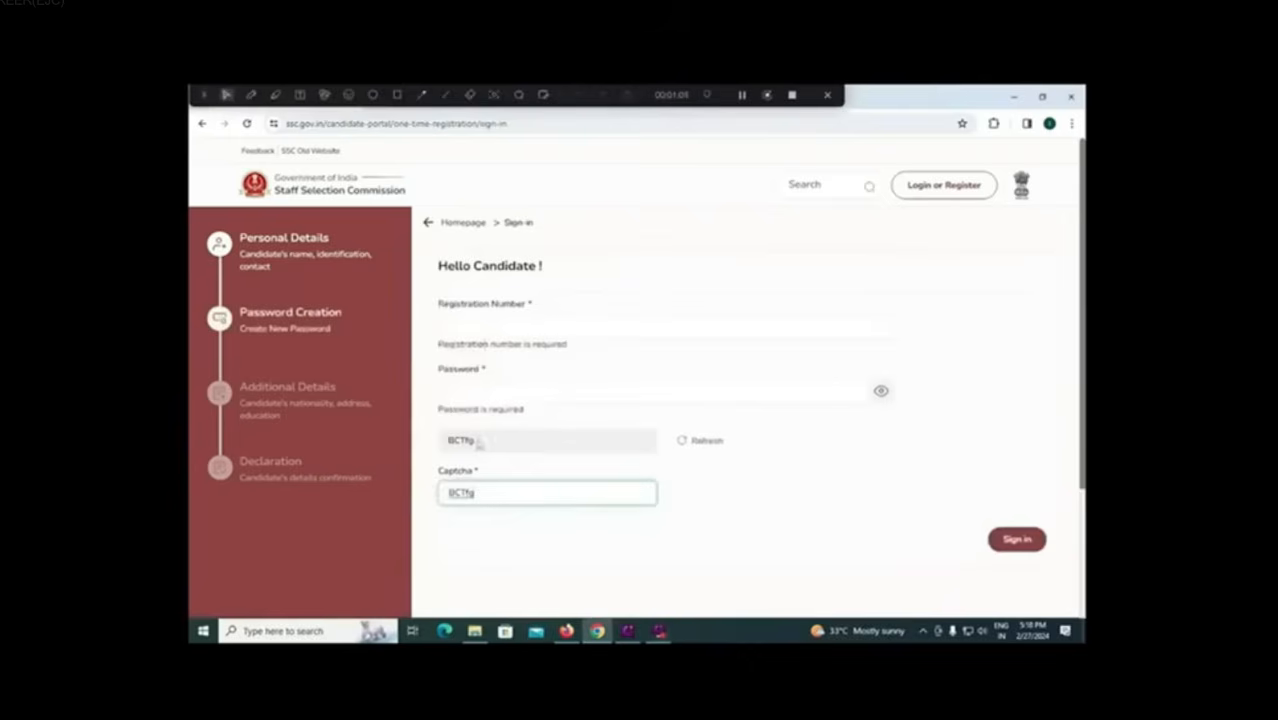
left_click(1012, 545)
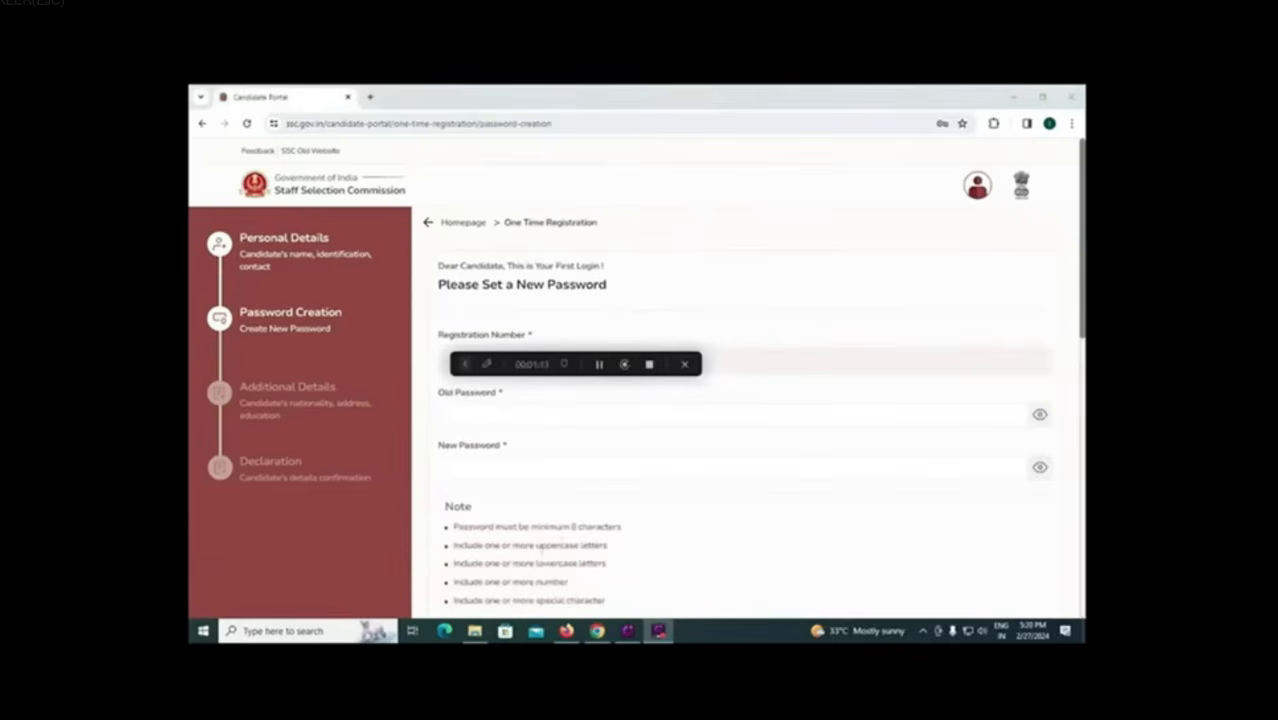
Step: Review the password rules and fill in the security question answers on the Password Creation page
left_click(551, 545)
left_click_drag(546, 581, 568, 582)
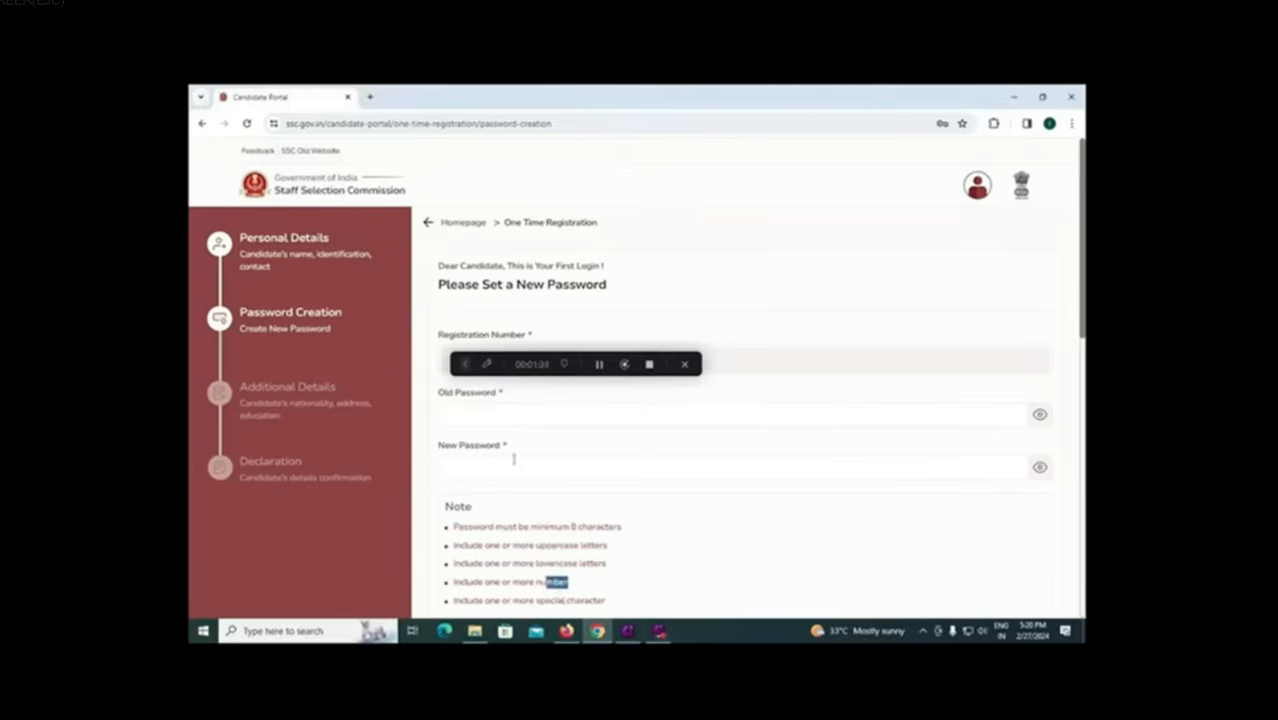
scroll(513, 459, "down", 4)
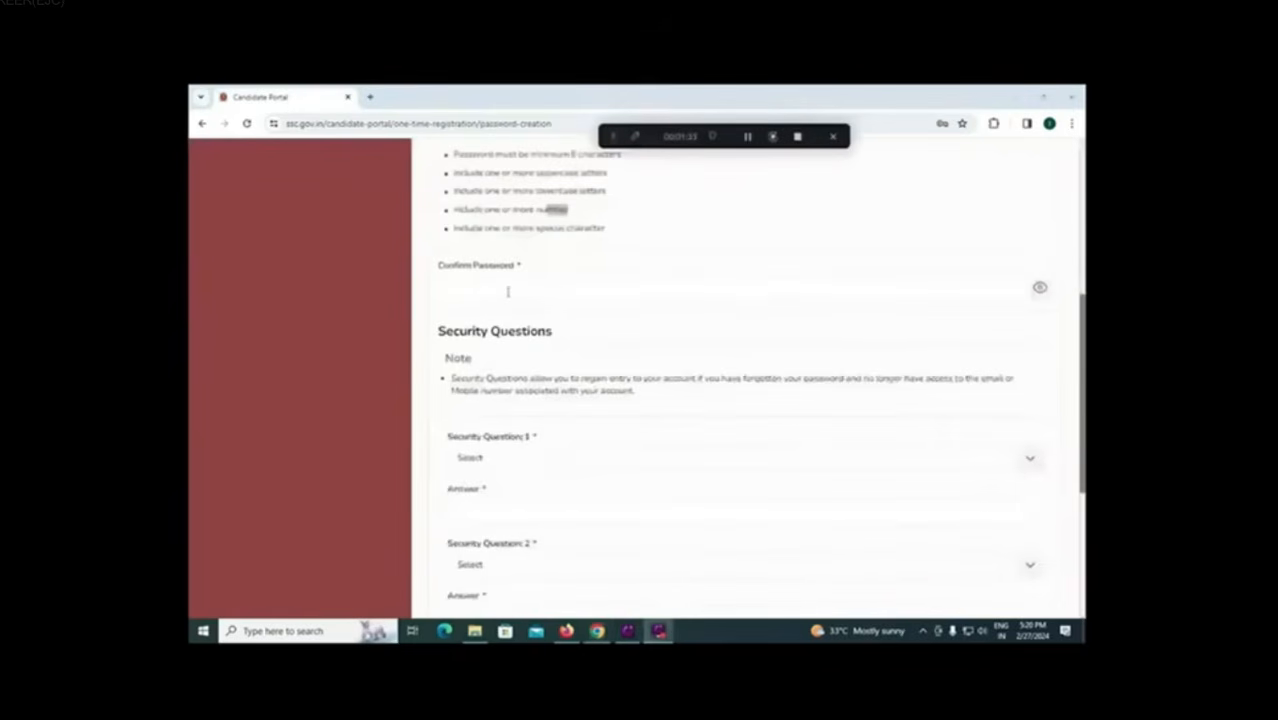
left_click(545, 459)
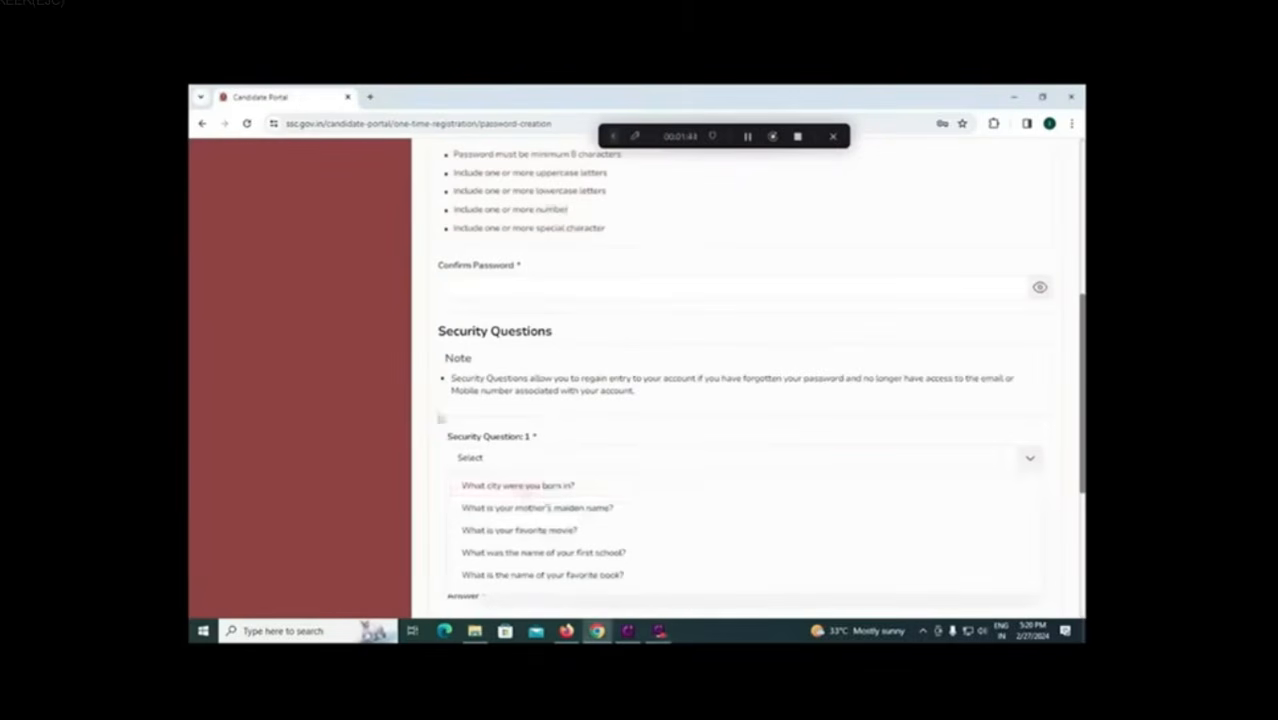
left_click(435, 426)
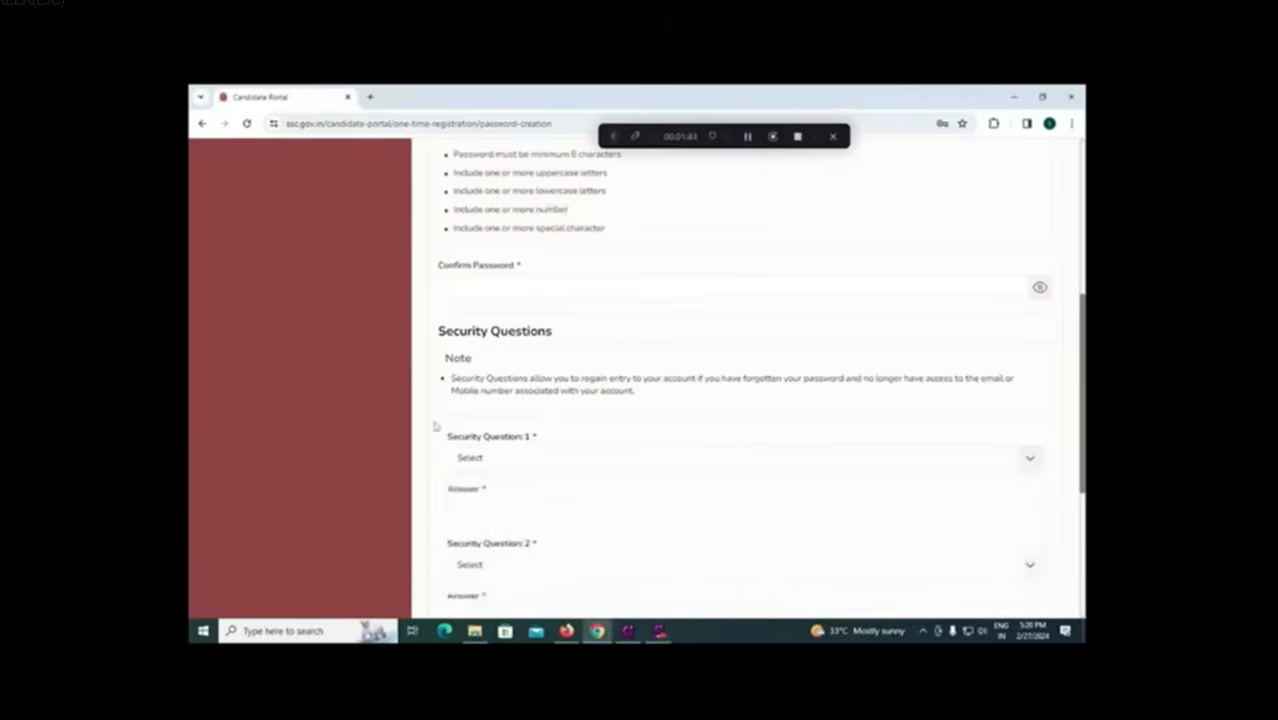
left_click(500, 511)
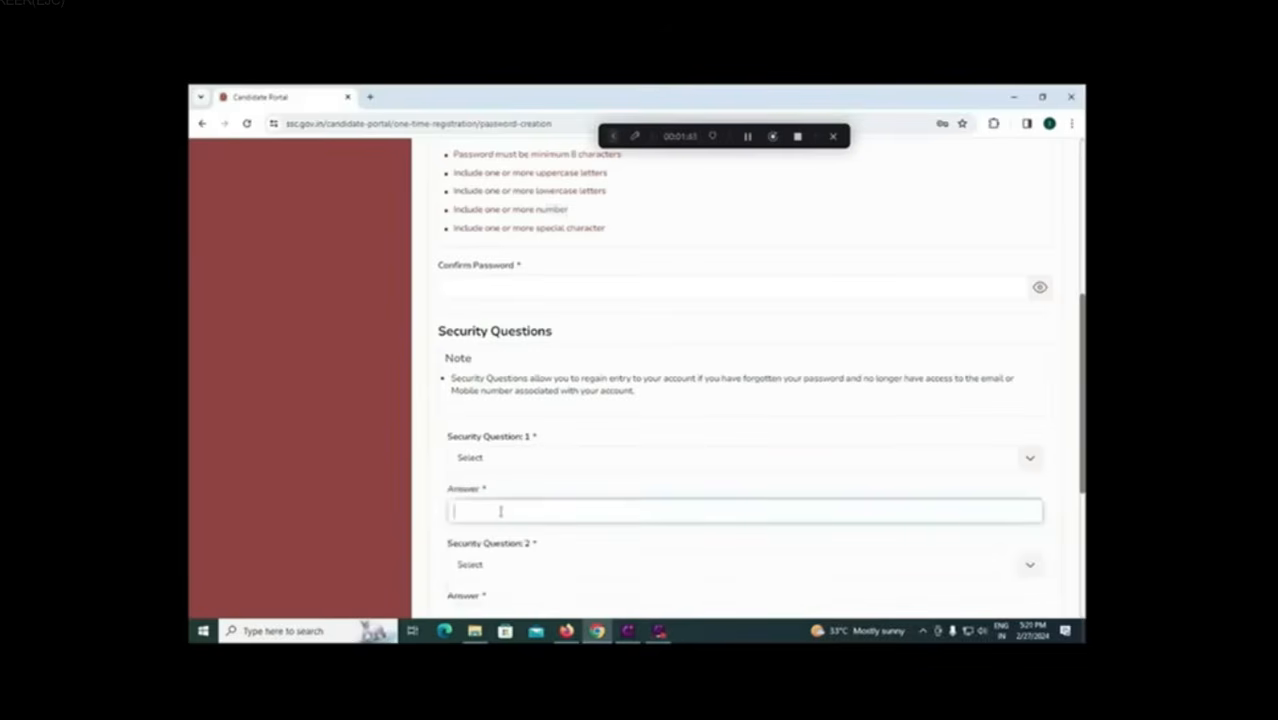
scroll(500, 511, "down", 1)
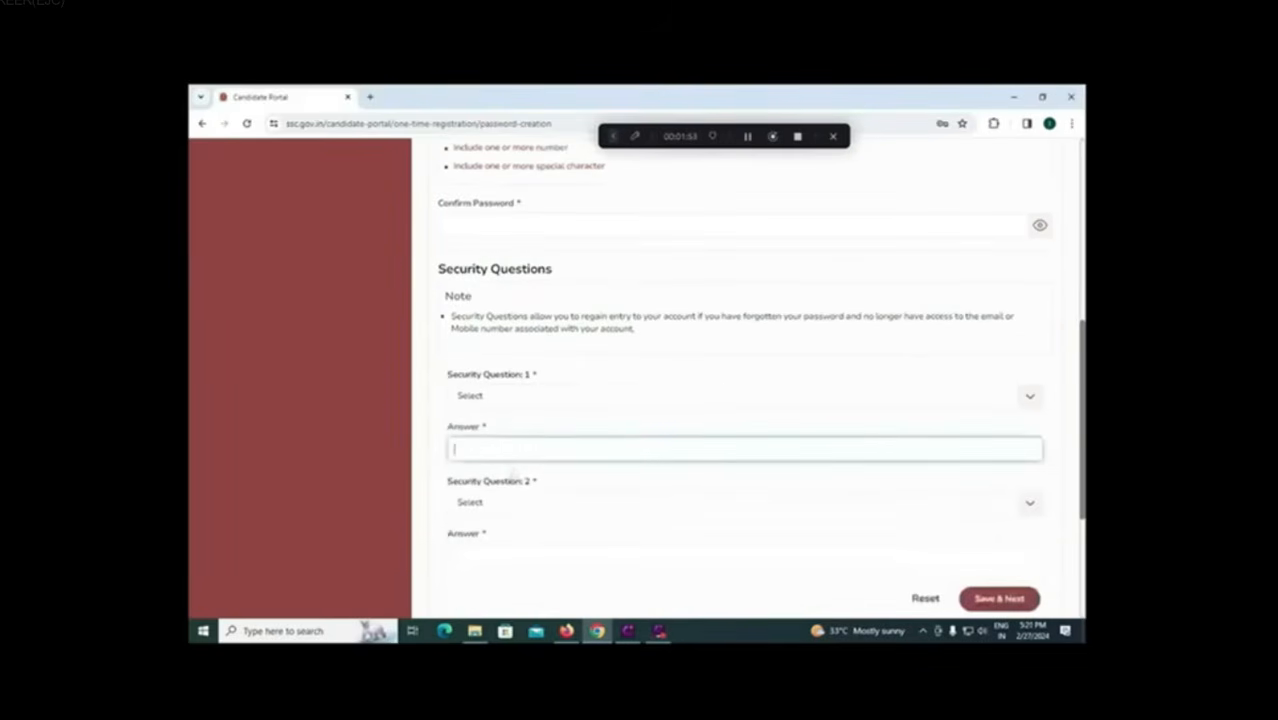
left_click(510, 506)
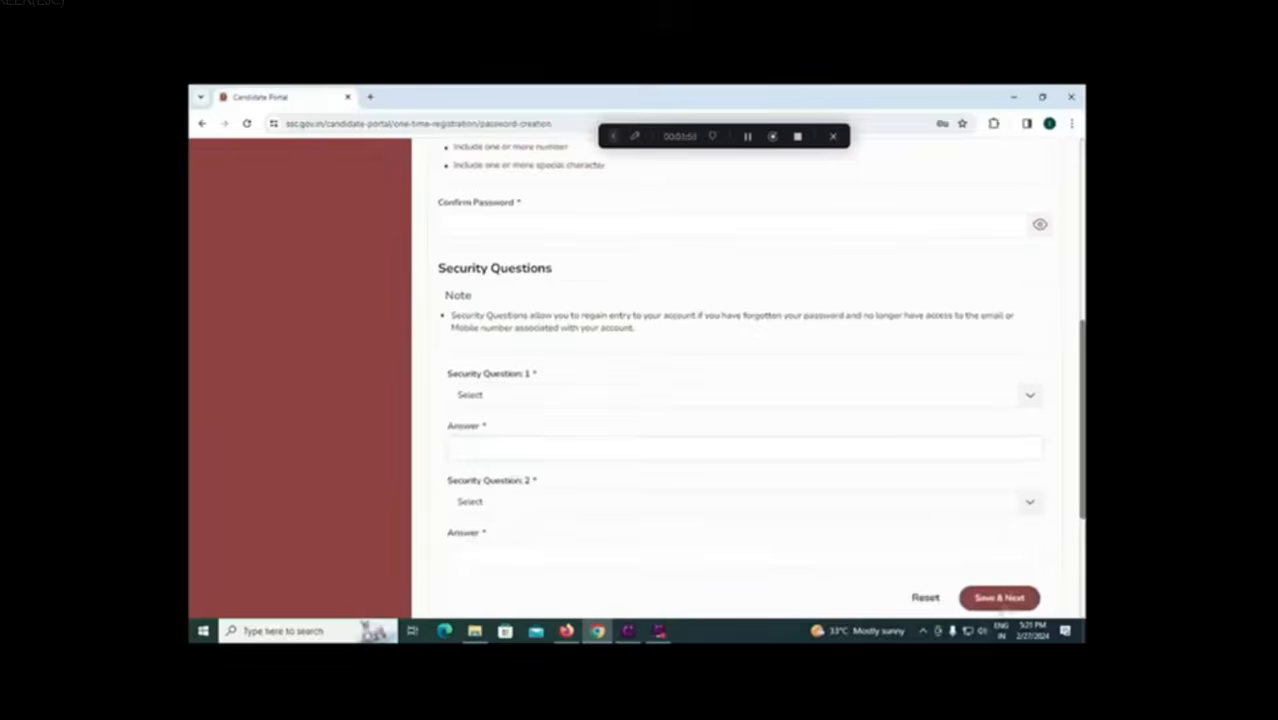
scroll(990, 600, "down", 1)
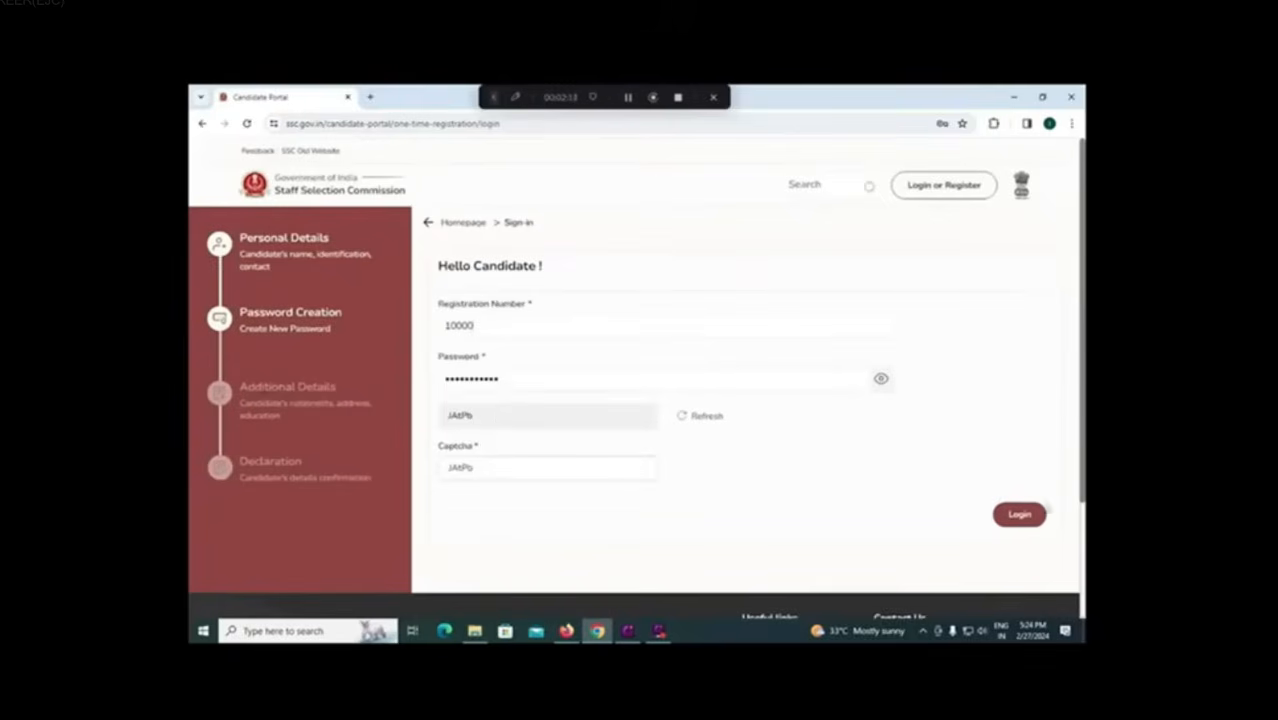
Step: Log in and set both Category and Verified Category to SC
left_click(1021, 516)
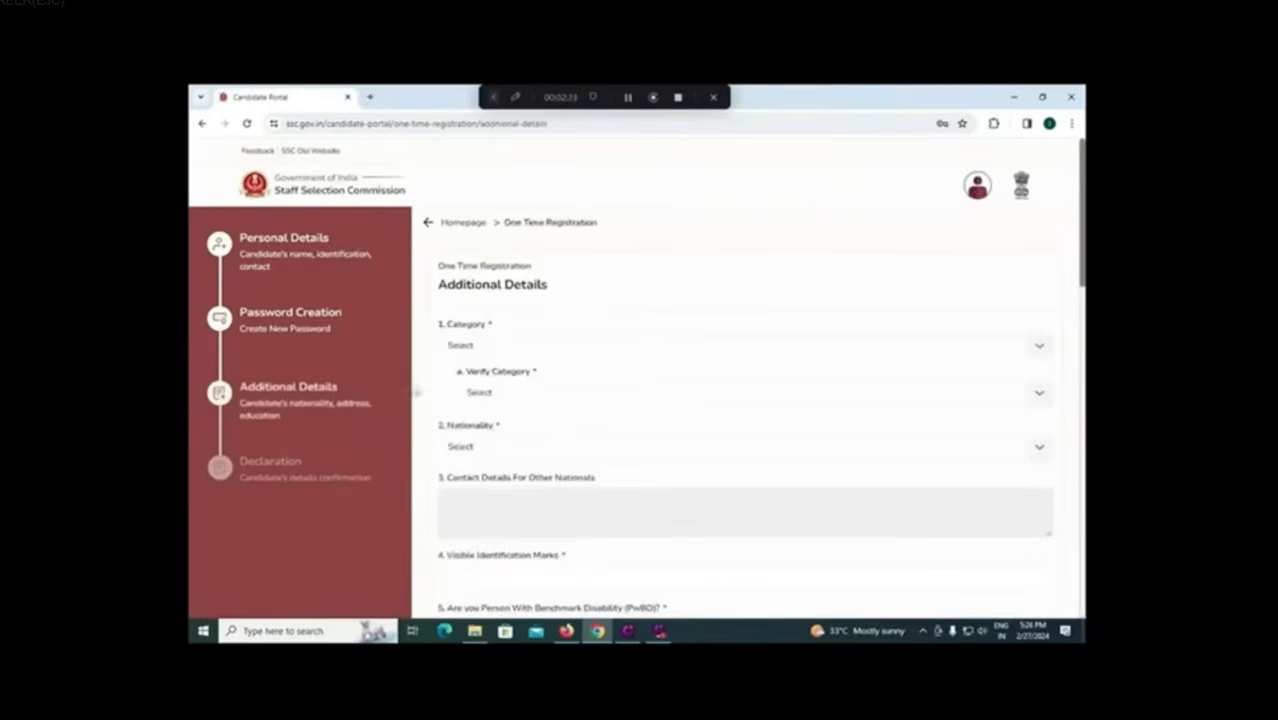
left_click(507, 343)
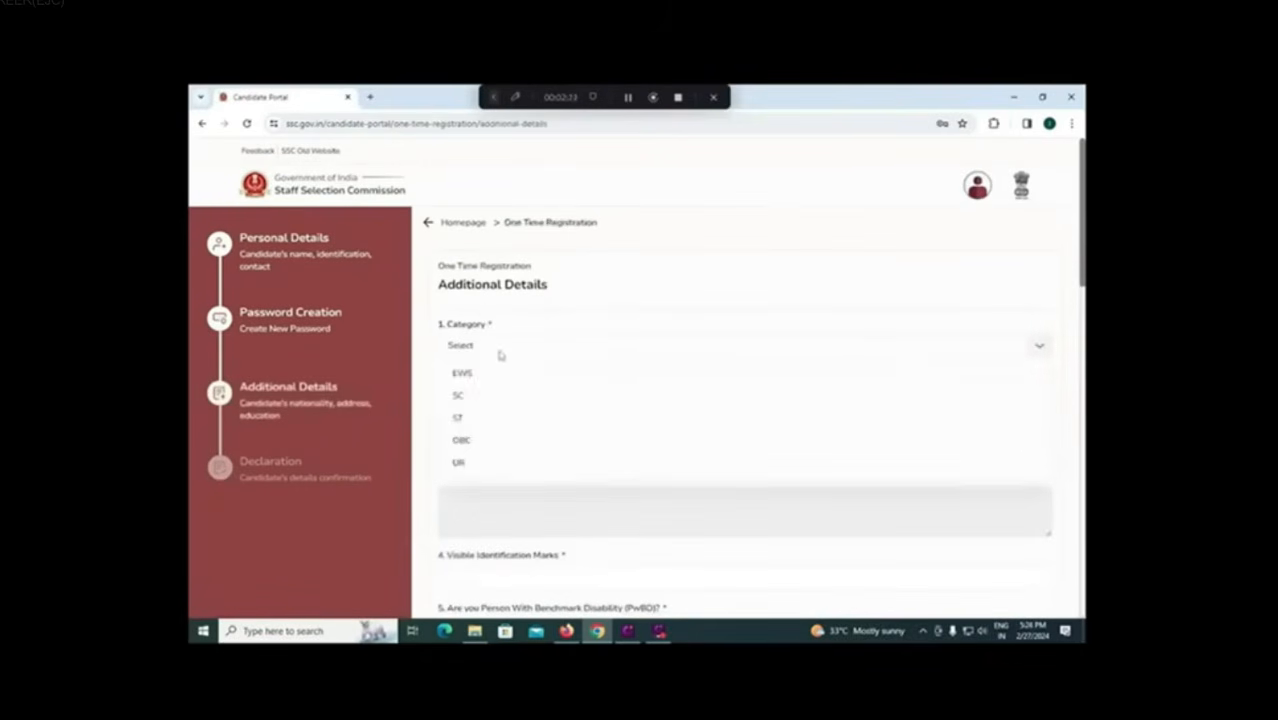
left_click(490, 402)
left_click(502, 393)
left_click(485, 446)
scroll(490, 440, "down", 1)
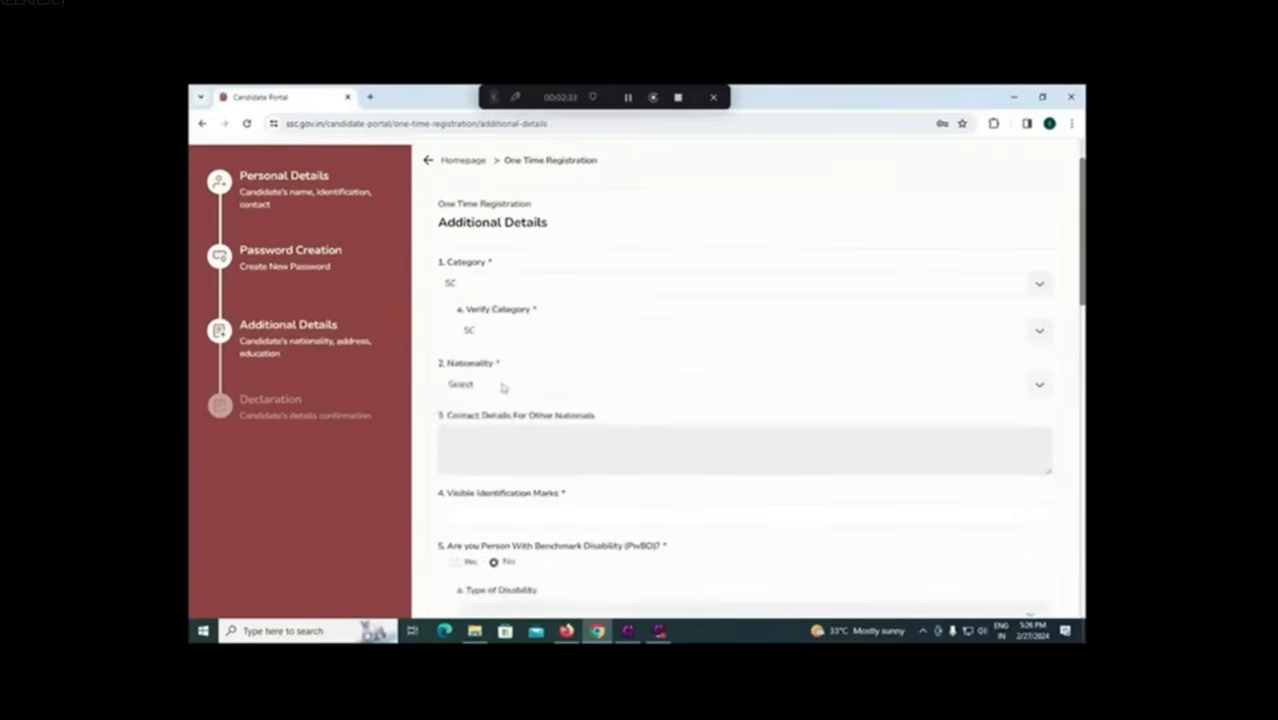
Step: Set nationality to Citizen Of India and identification mark to 'RIGHT HAND MIDDLE'
left_click(503, 388)
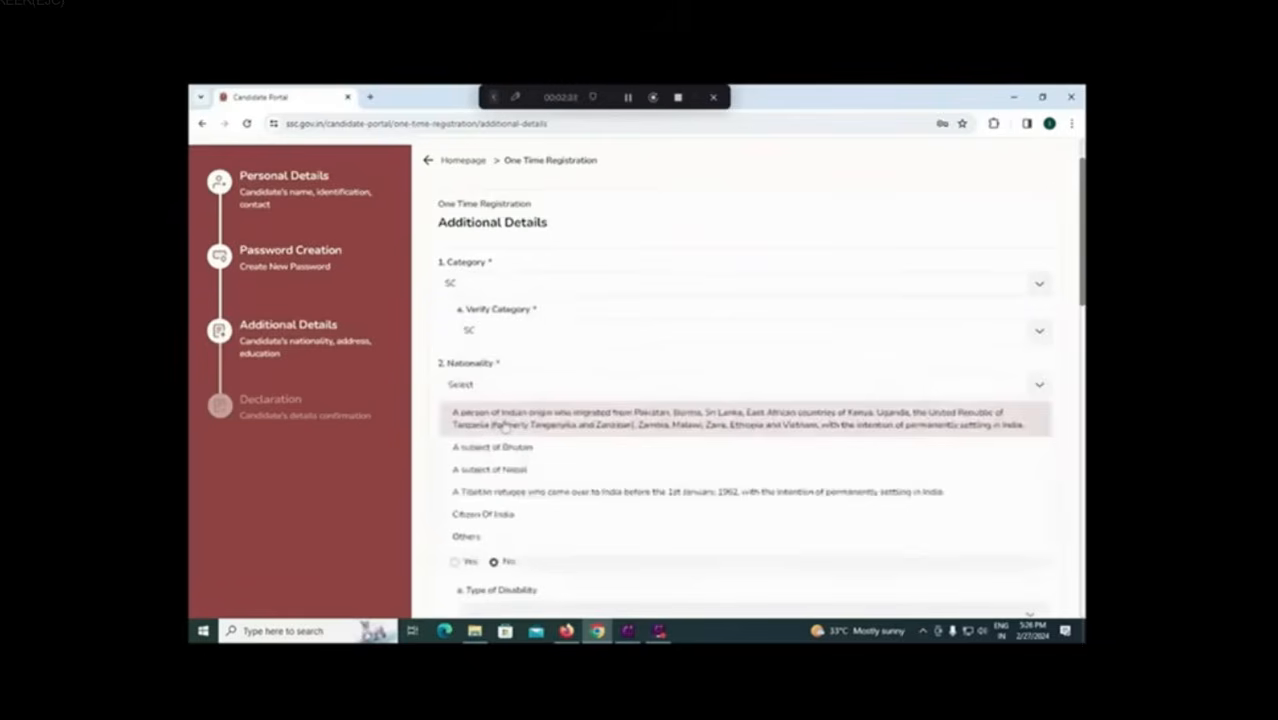
left_click(505, 425)
left_click(521, 396)
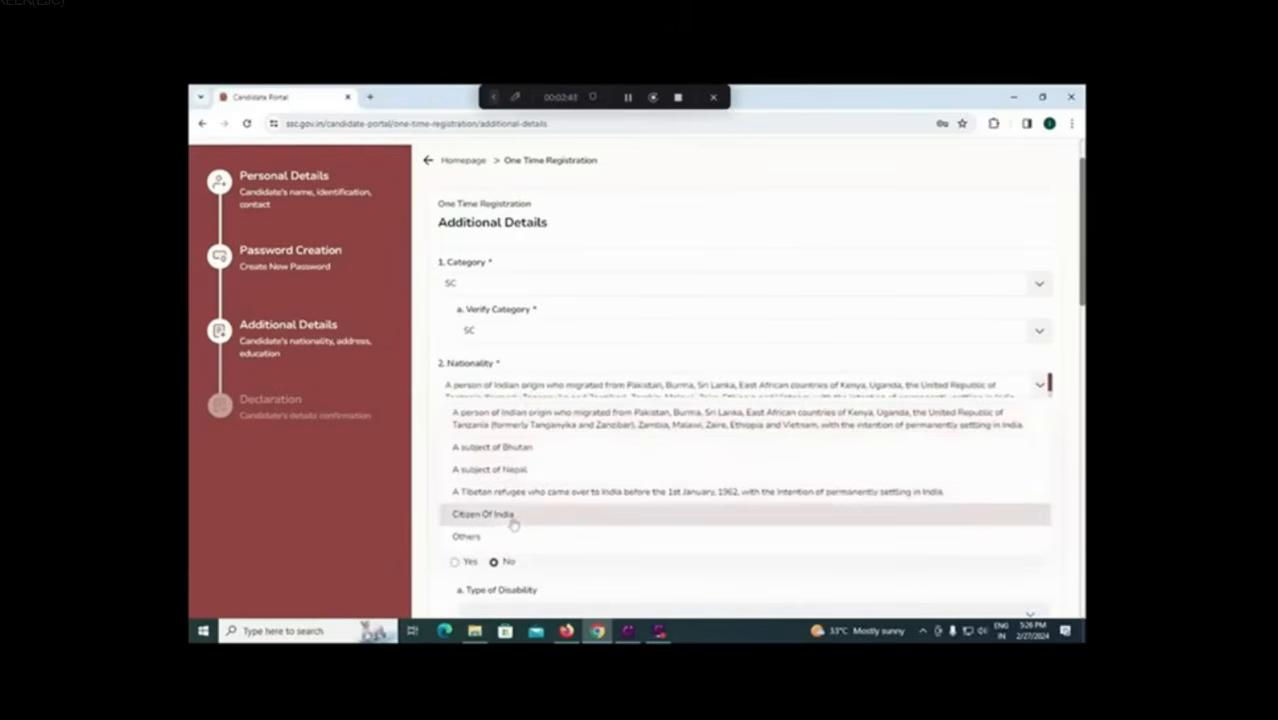
left_click(513, 524)
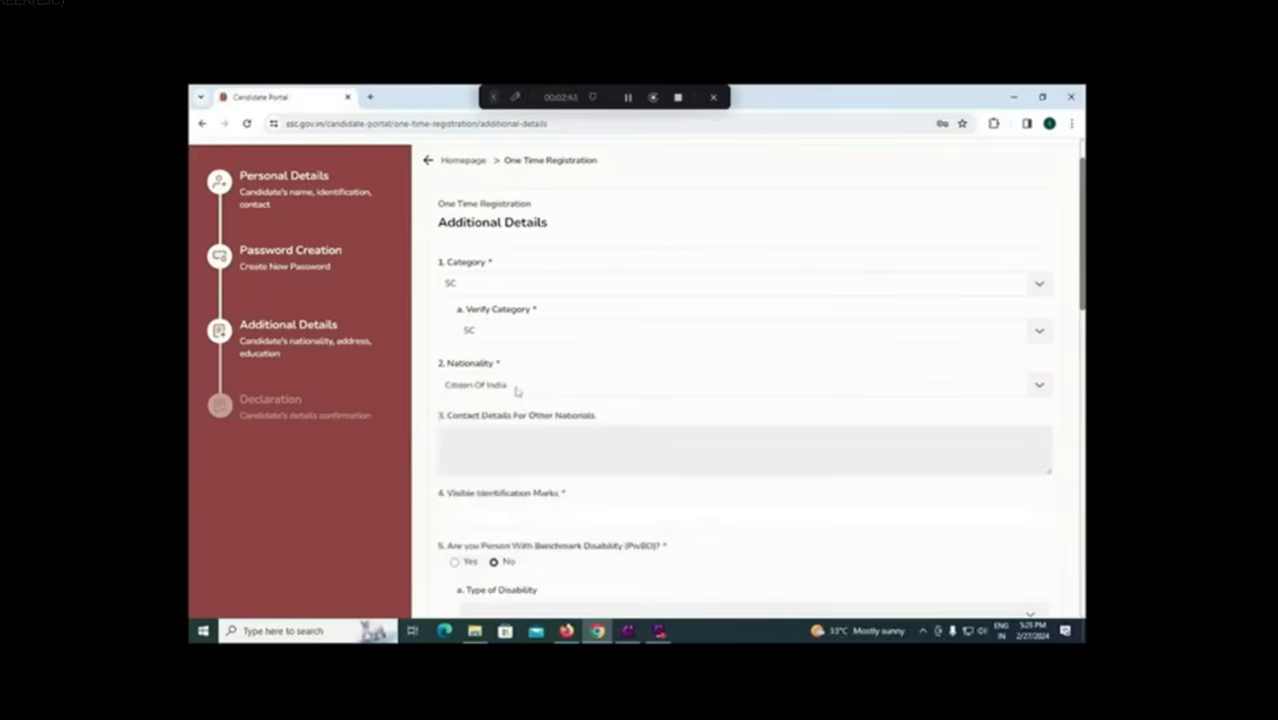
left_click(508, 520)
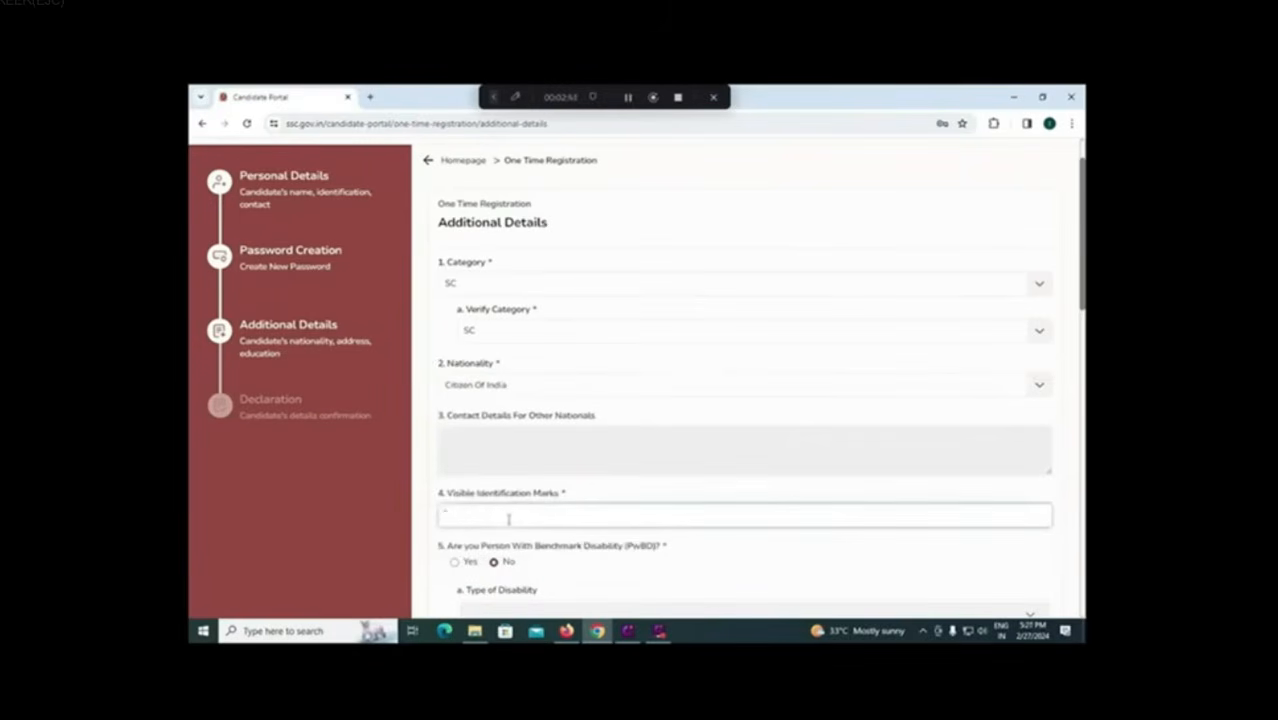
type("RIGHT HAND MIDDLE")
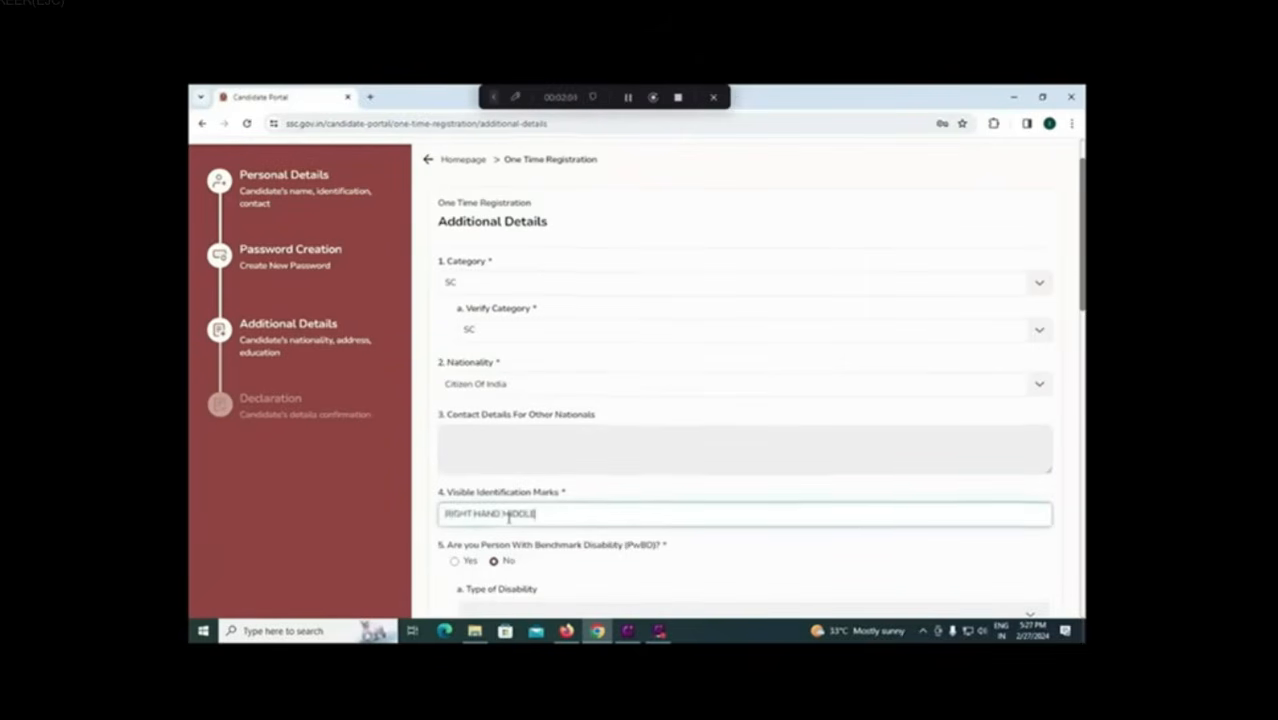
scroll(508, 518, "down", 1)
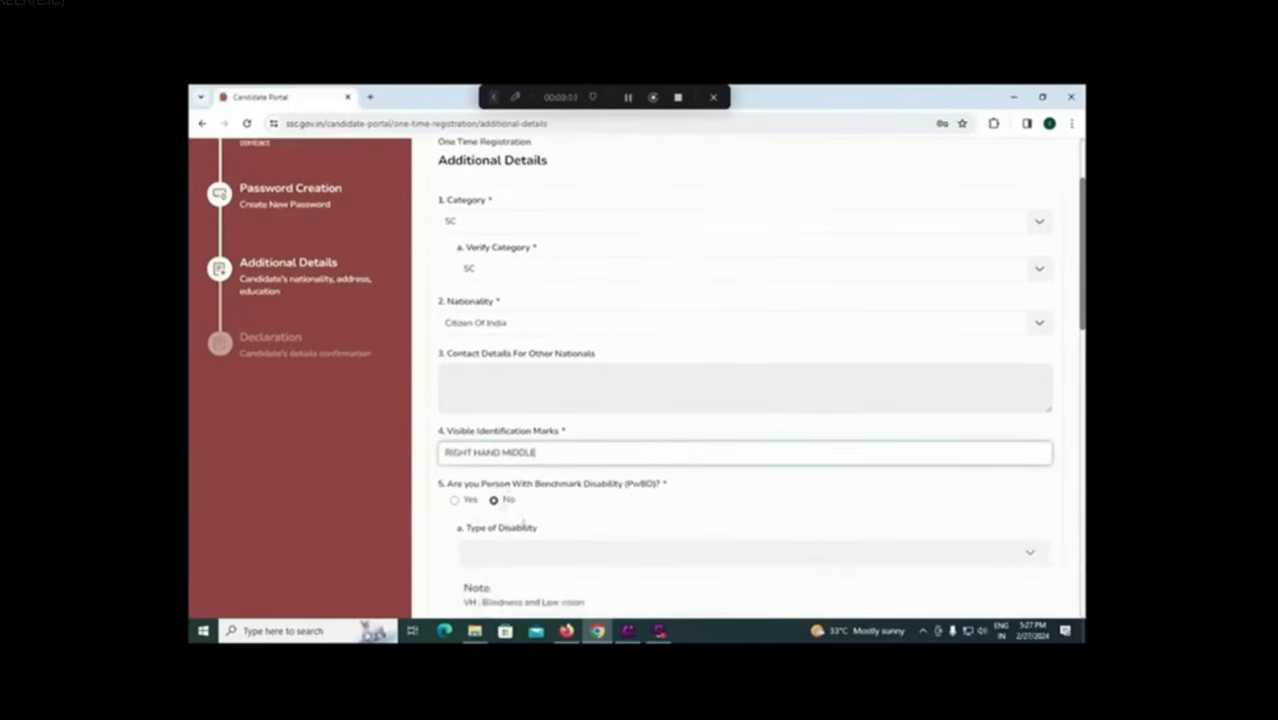
scroll(508, 510, "down", 1)
scroll(534, 512, "down", 2)
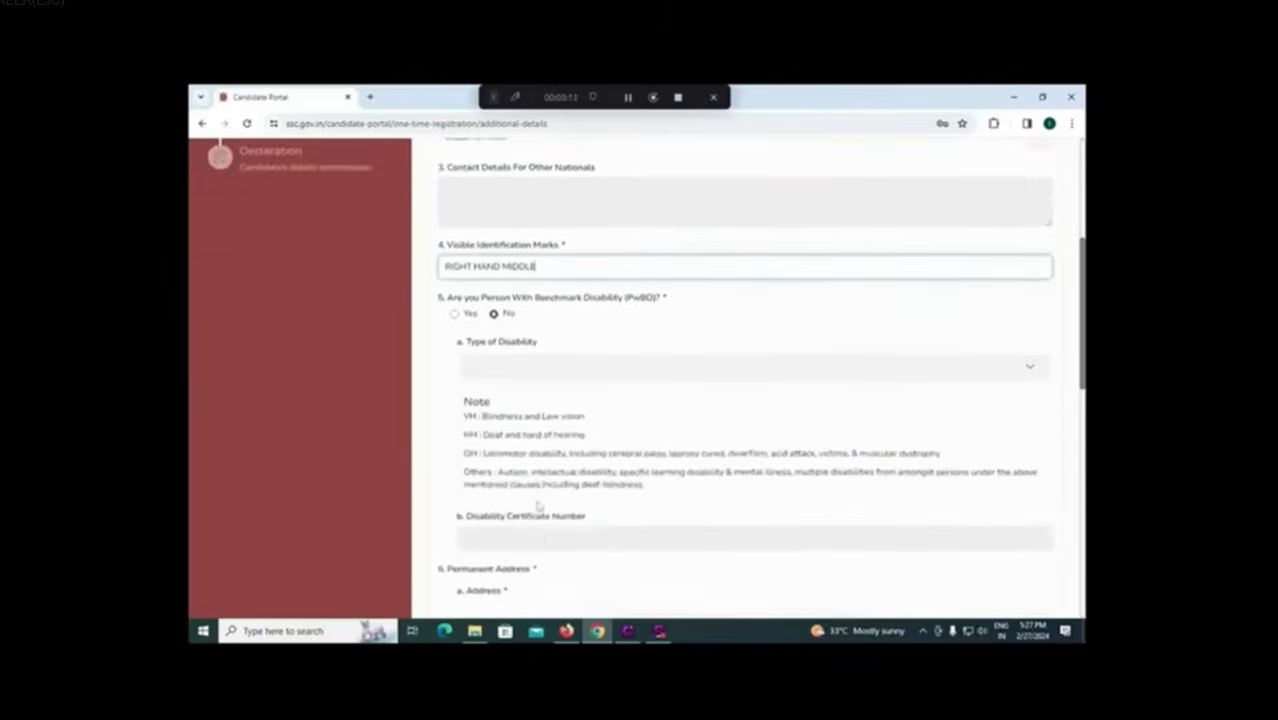
scroll(537, 507, "down", 1)
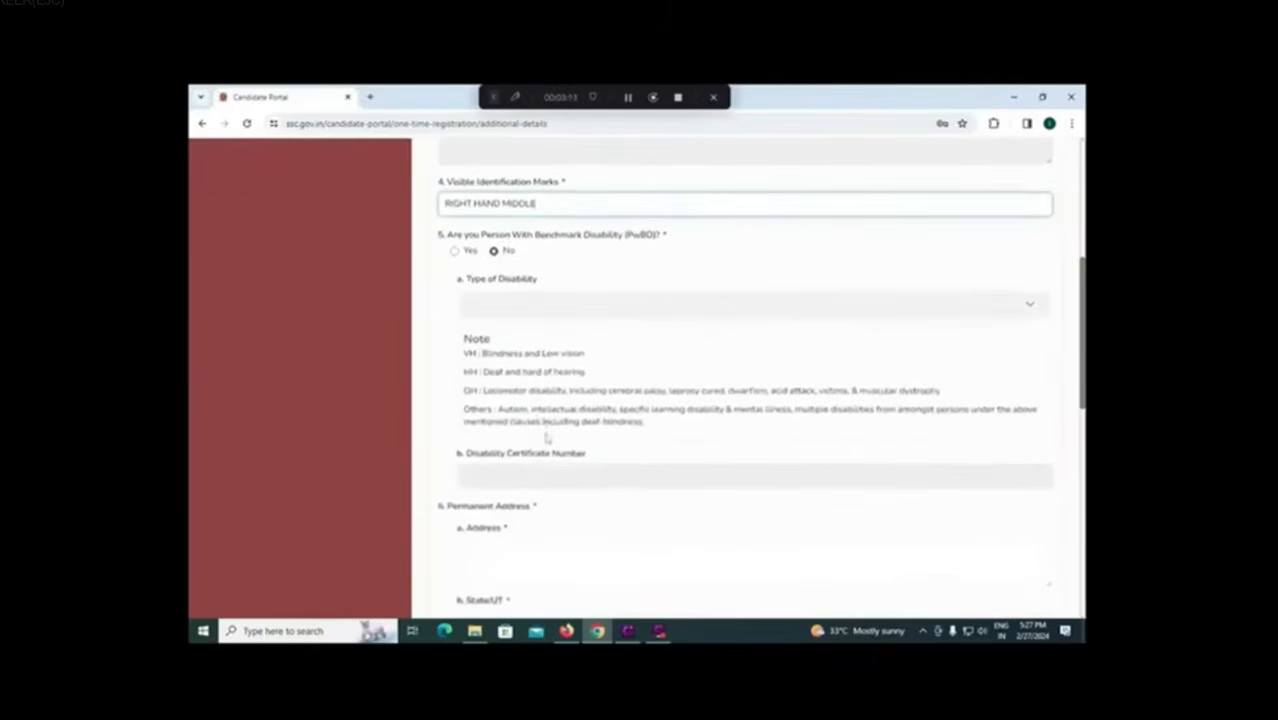
scroll(545, 437, "down", 2)
Step: Enter the permanent address street line and choose Andhra Pradesh as the state
left_click(534, 430)
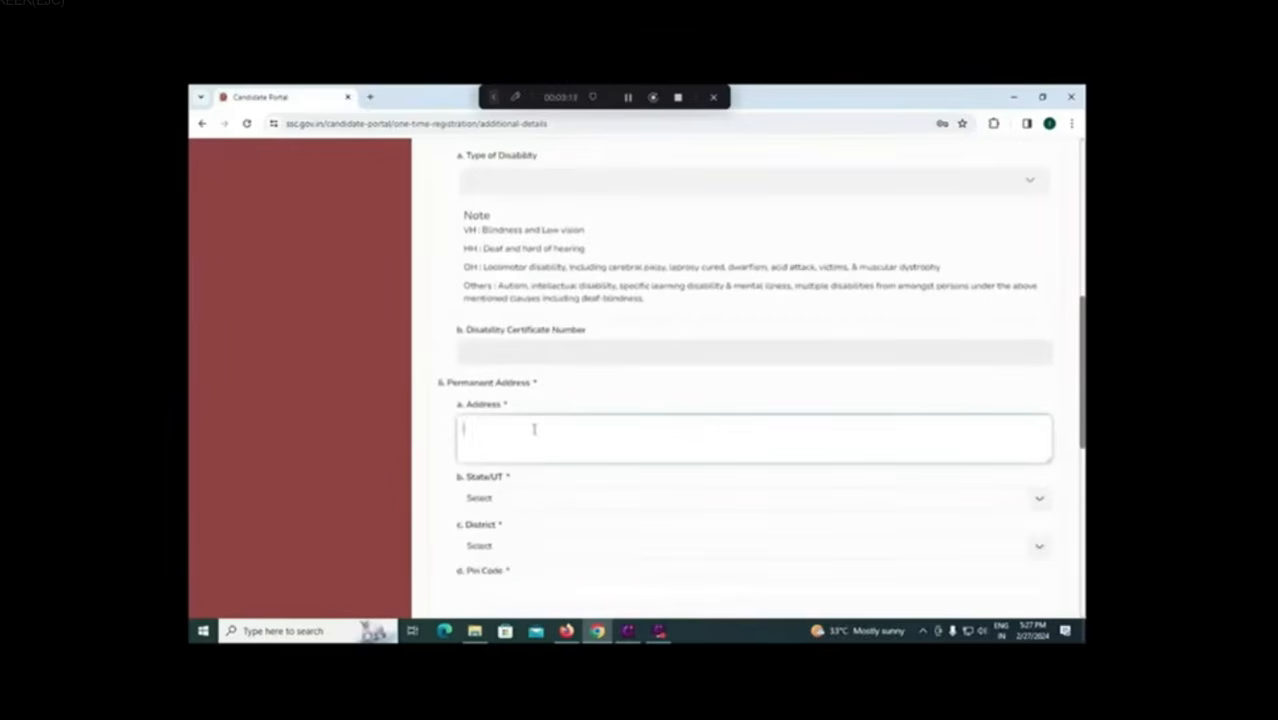
type("804")
left_click(520, 503)
left_click(521, 555)
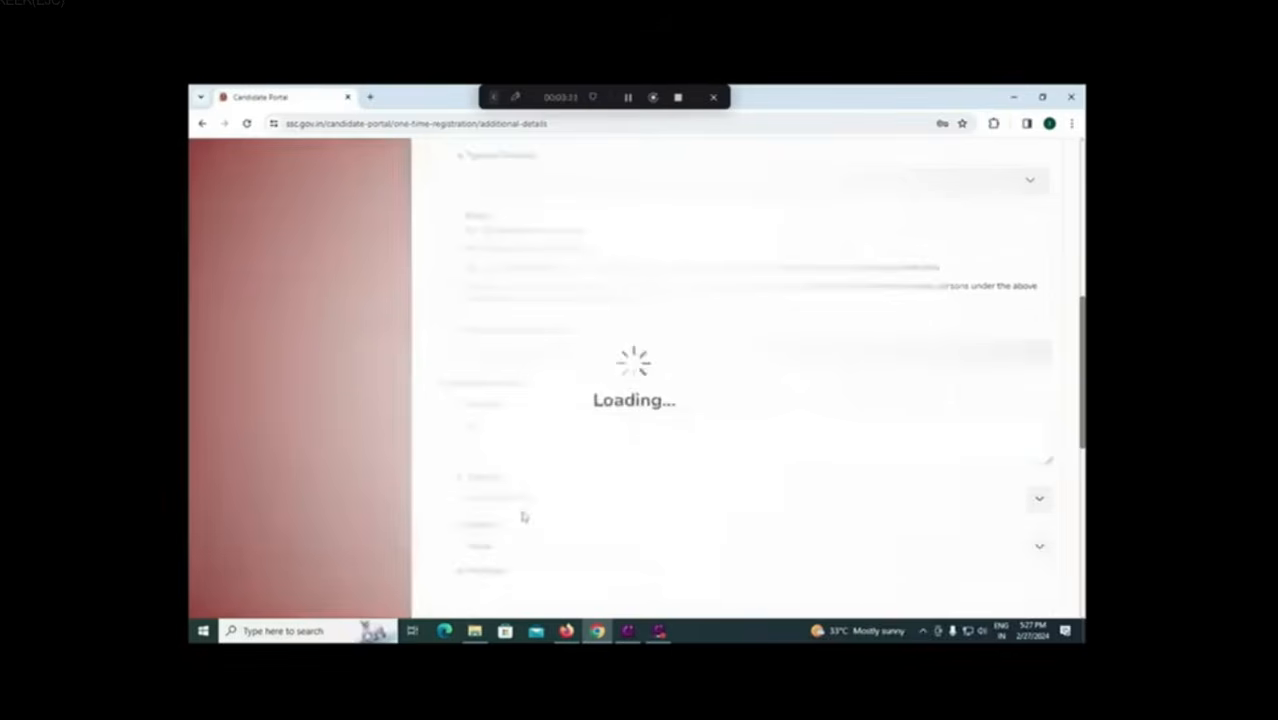
Step: Choose Tirupati district, enter the six-digit pin code, and mark present address same as permanent
left_click(507, 546)
scroll(510, 543, "down", 1)
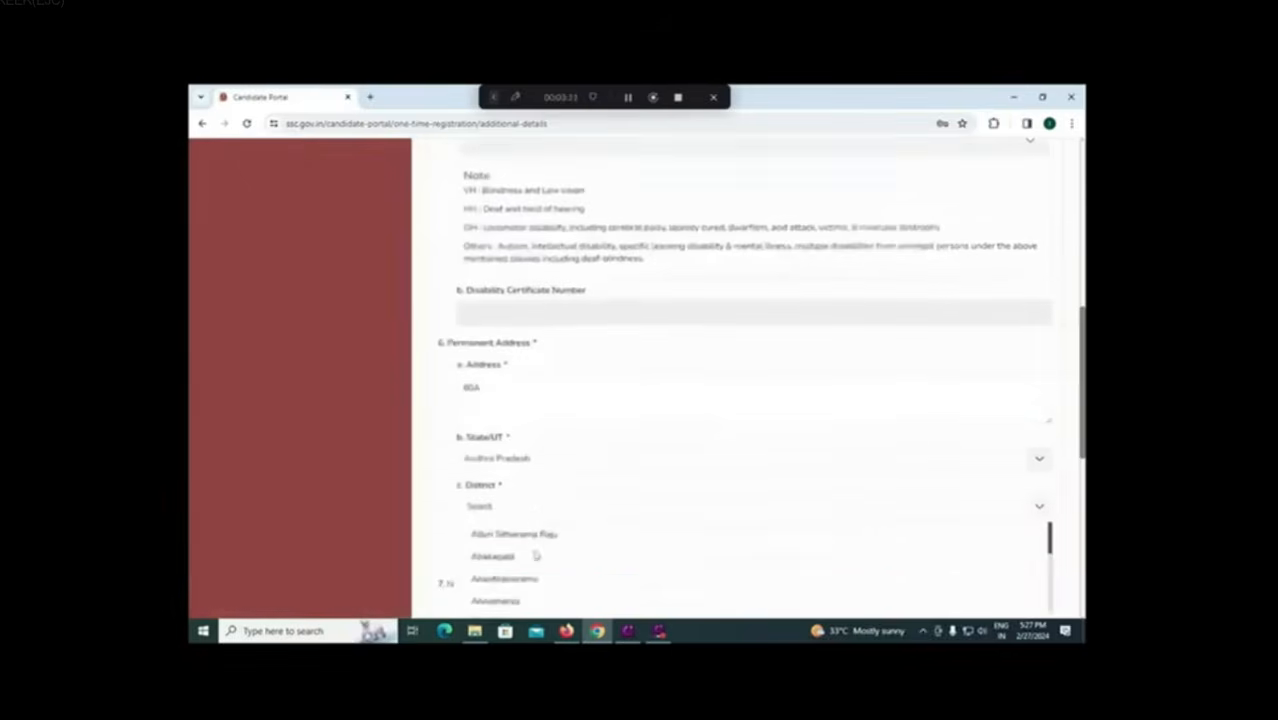
scroll(534, 553, "down", 4)
scroll(551, 528, "down", 4)
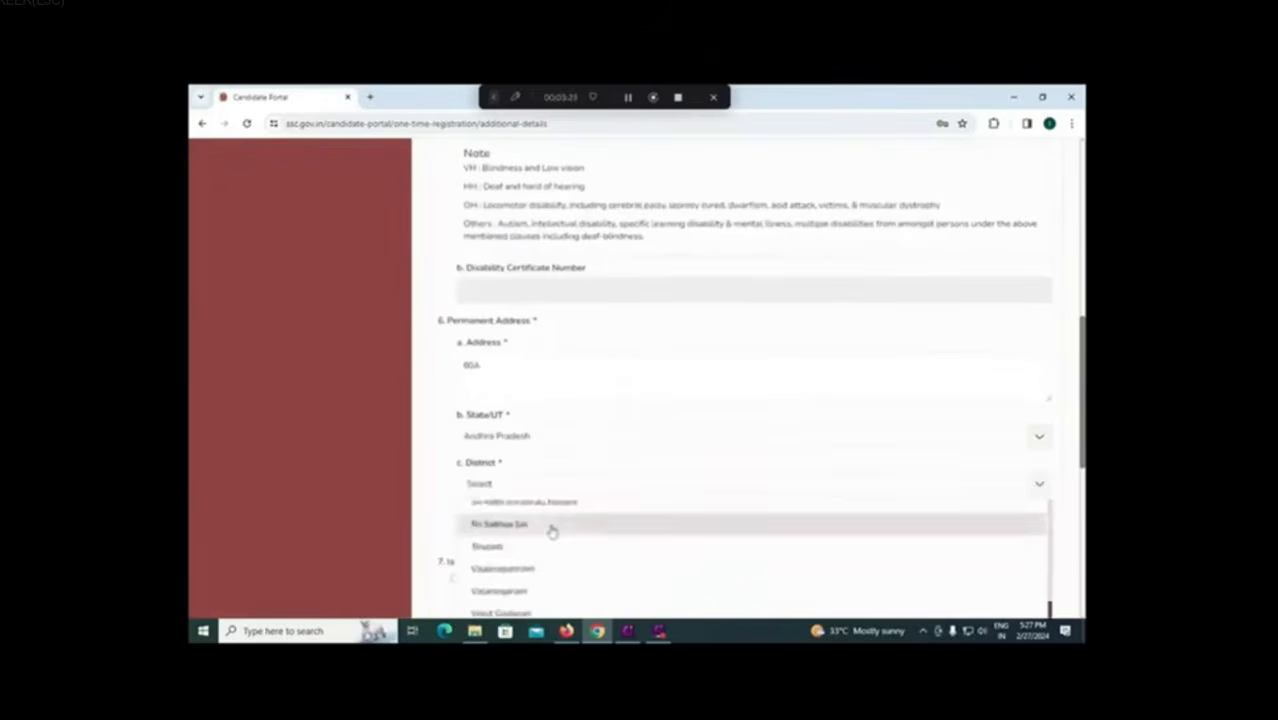
left_click(530, 533)
left_click(519, 530)
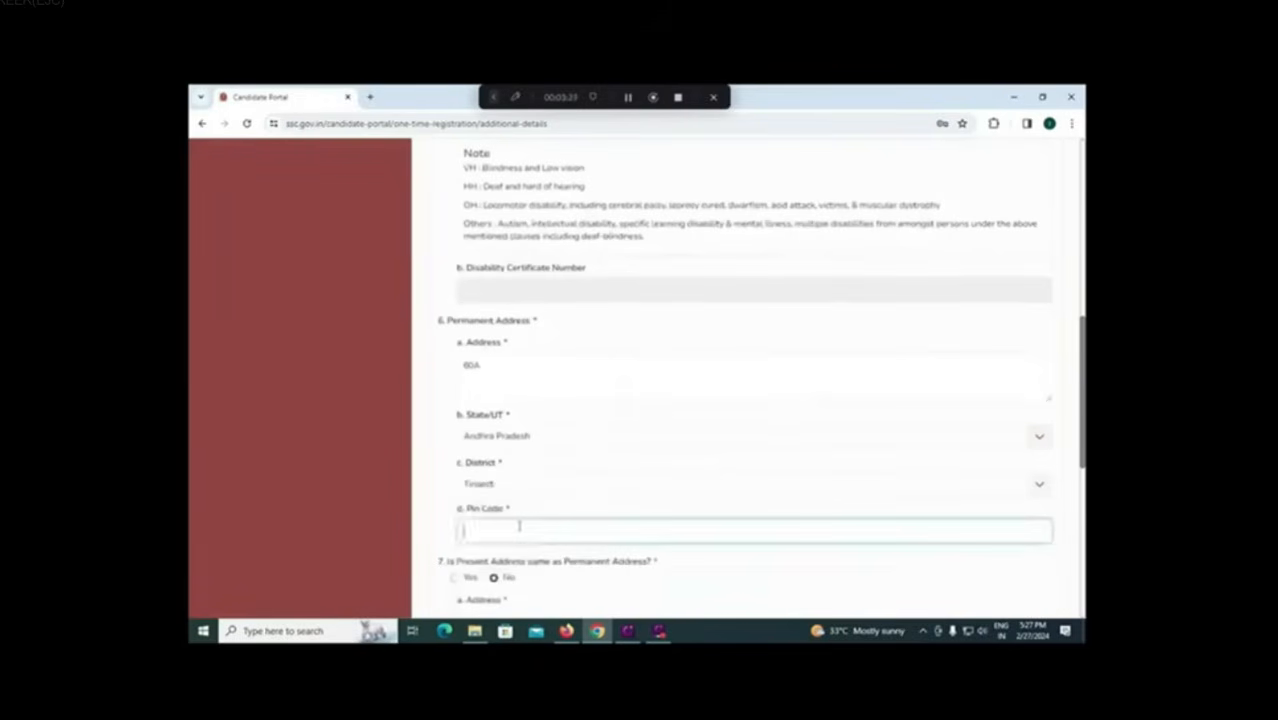
type("517501")
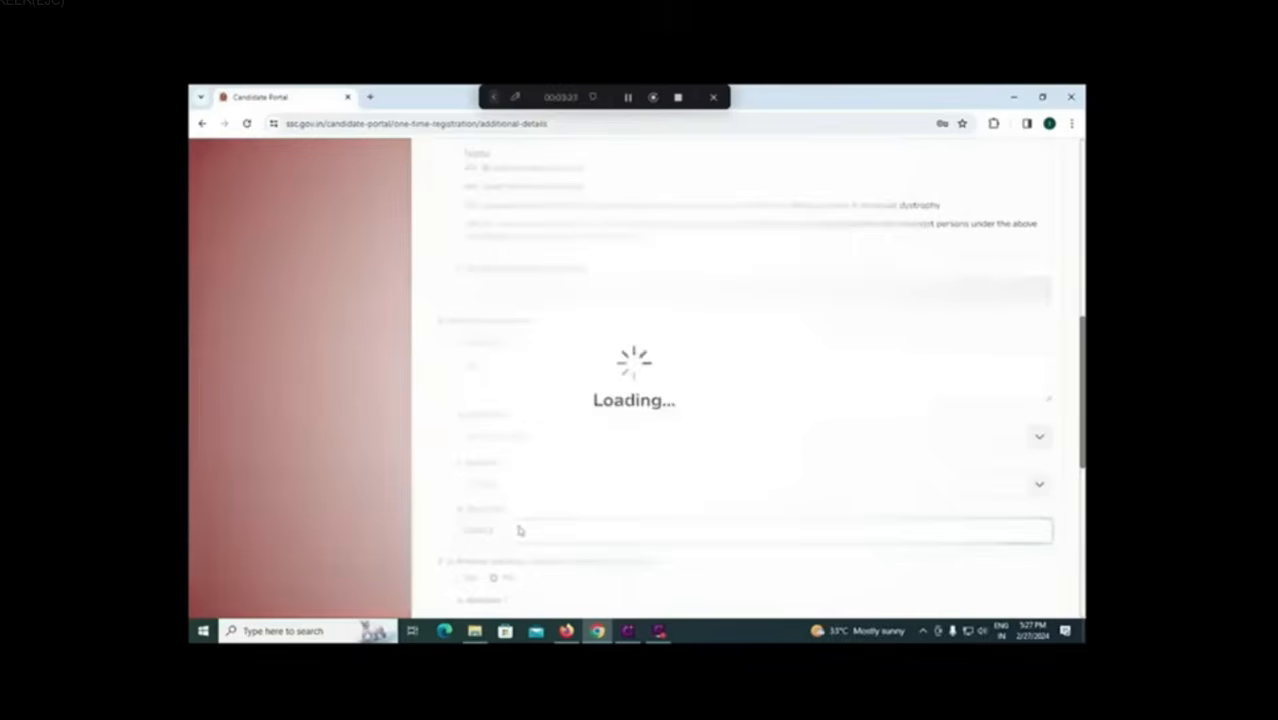
scroll(525, 523, "down", 1)
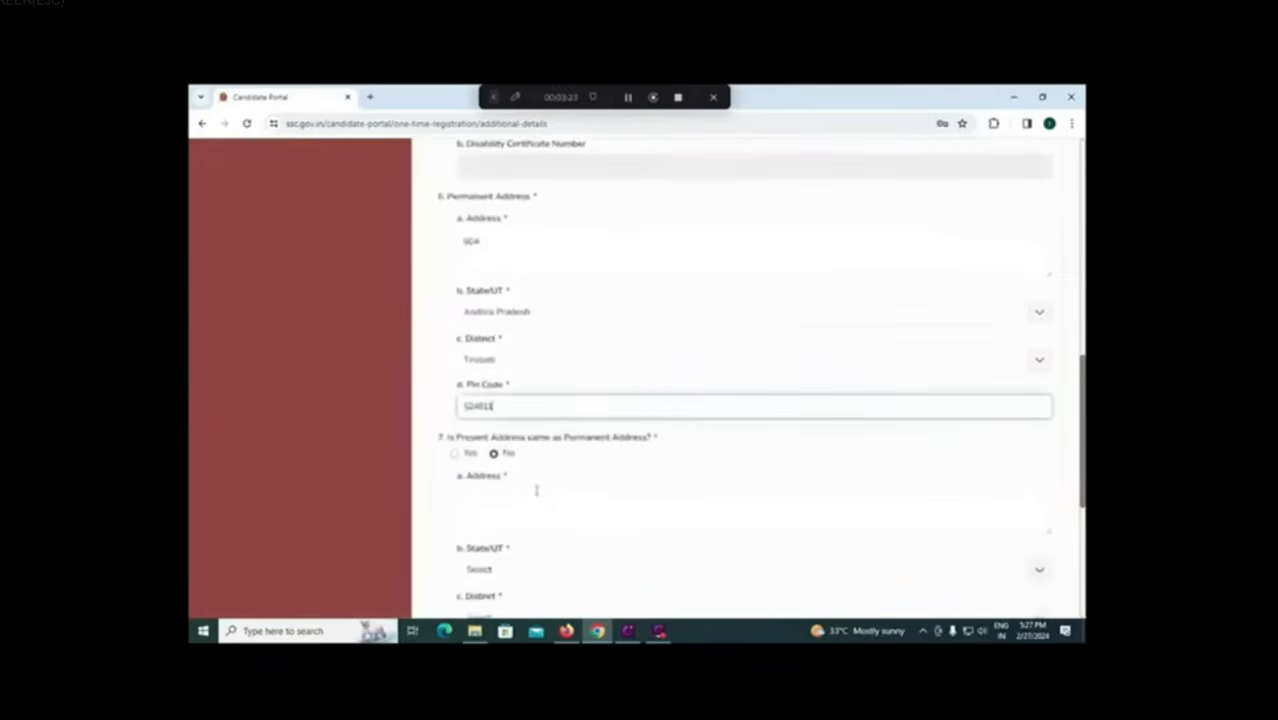
left_click(455, 453)
scroll(1026, 562, "down", 4)
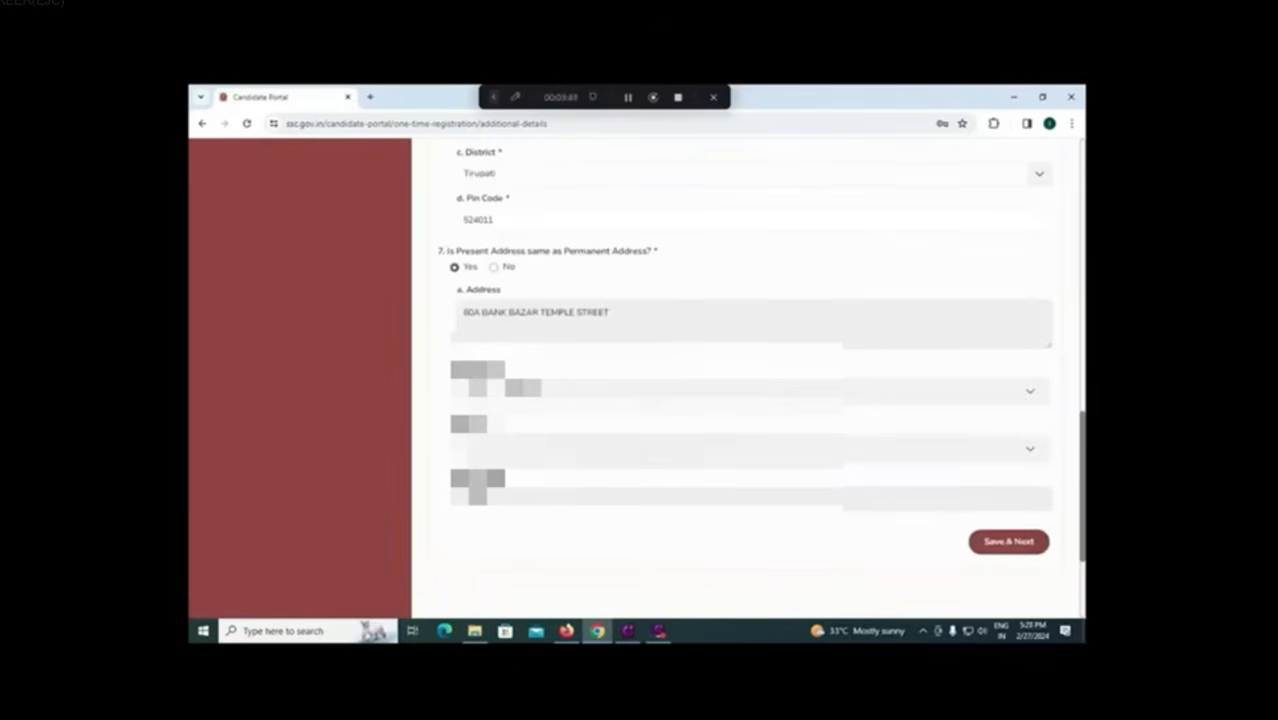
Step: Save the additional details and agree to the declaration terms and conditions
left_click(1008, 543)
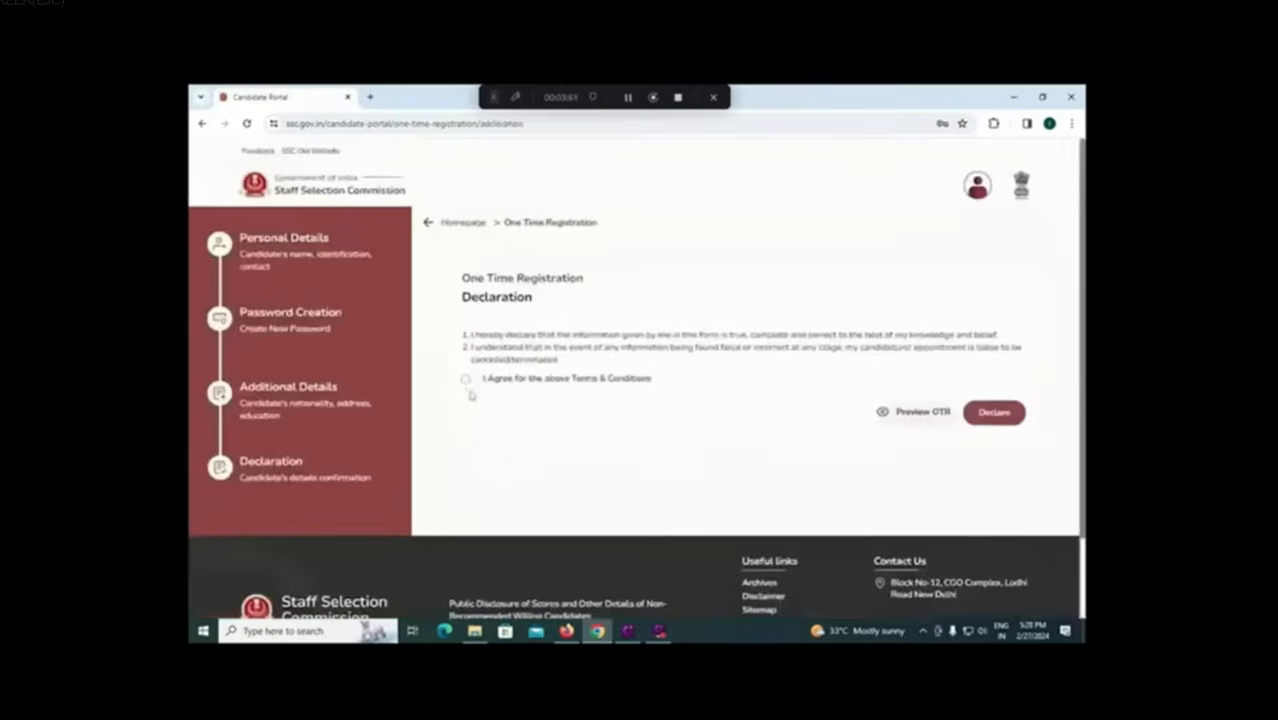
left_click(466, 381)
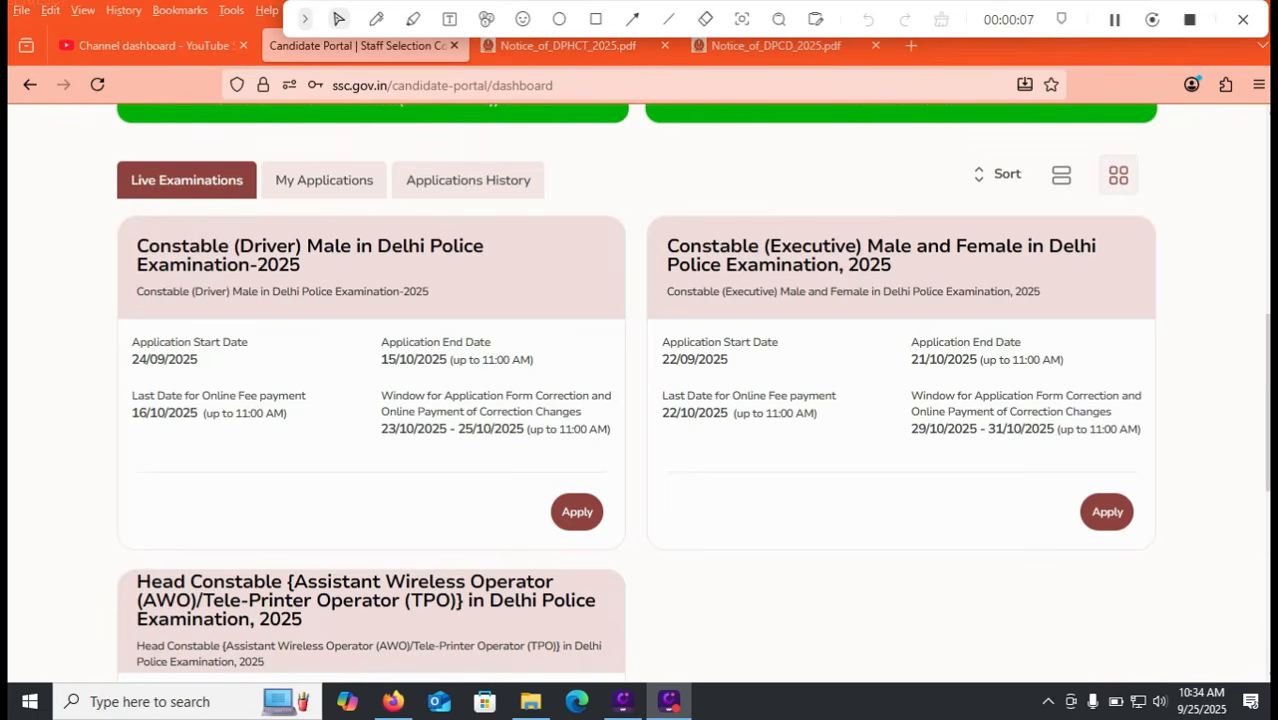
Step: Apply for Constable (Driver) Male in Delhi Police Examination-2025 and read through its instructions
left_click(596, 19)
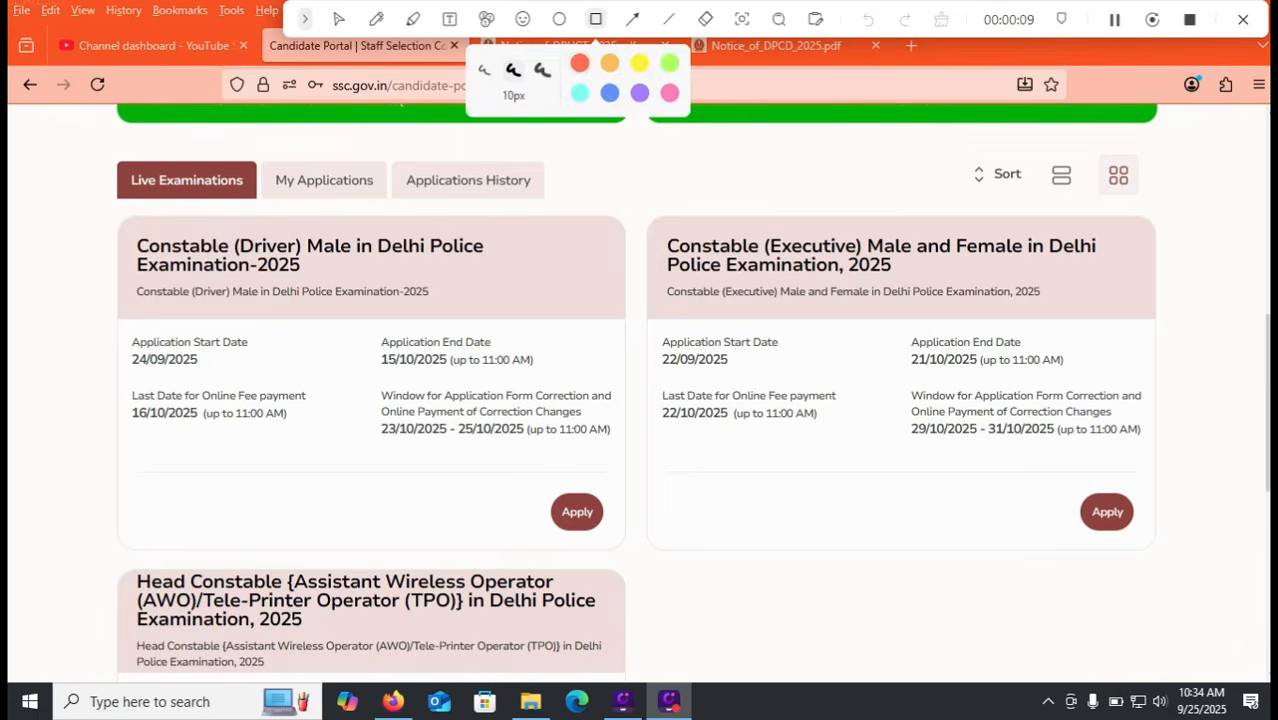
left_click_drag(526, 474, 614, 549)
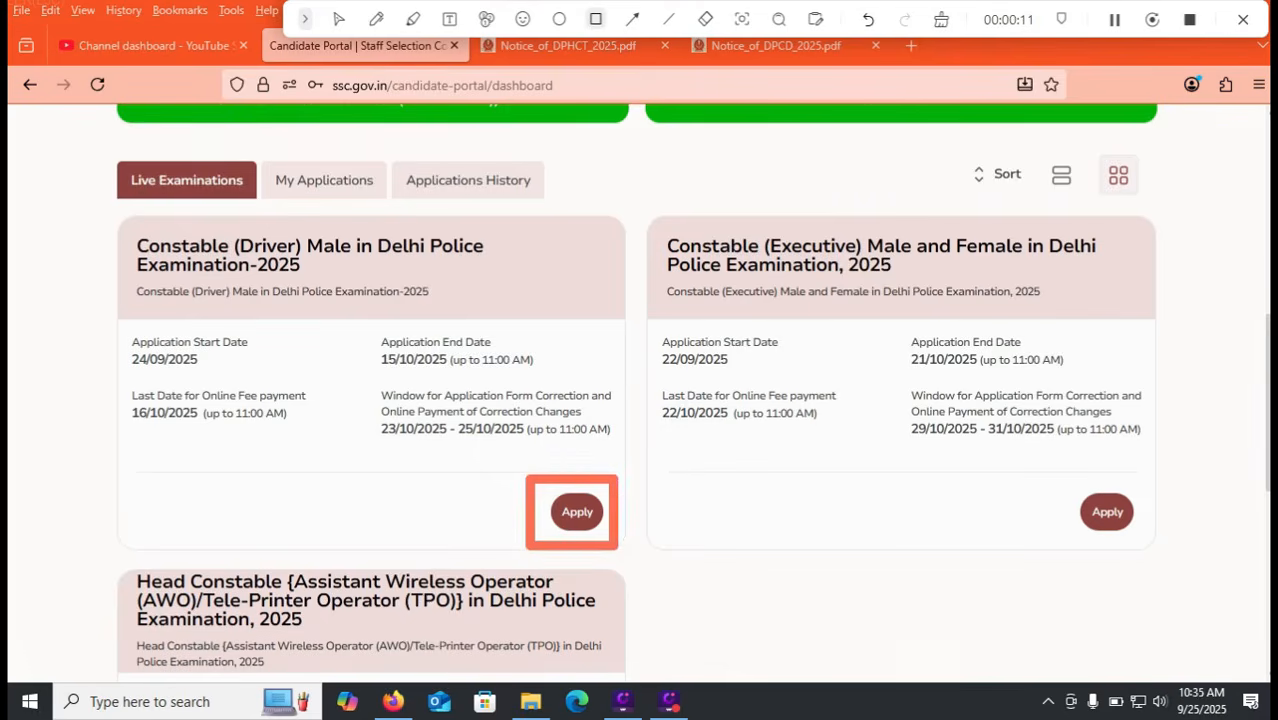
left_click(338, 19)
left_click(577, 511)
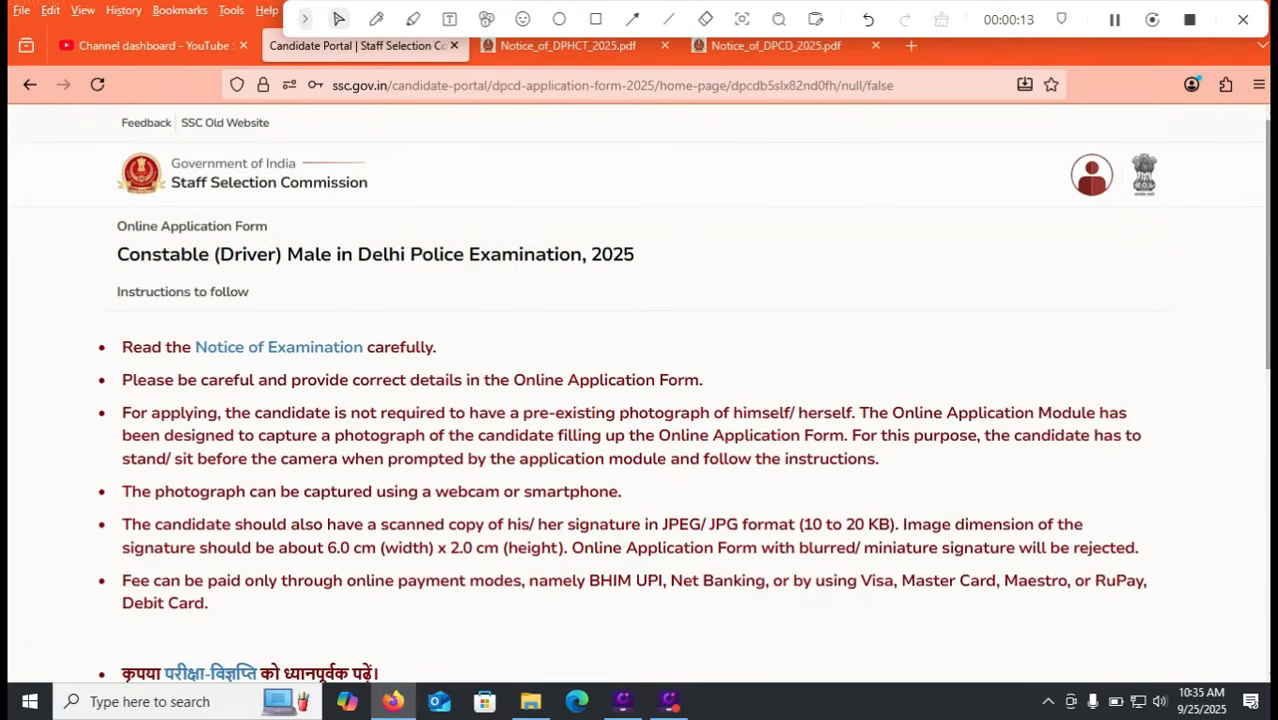
scroll(684, 395, "down", 1)
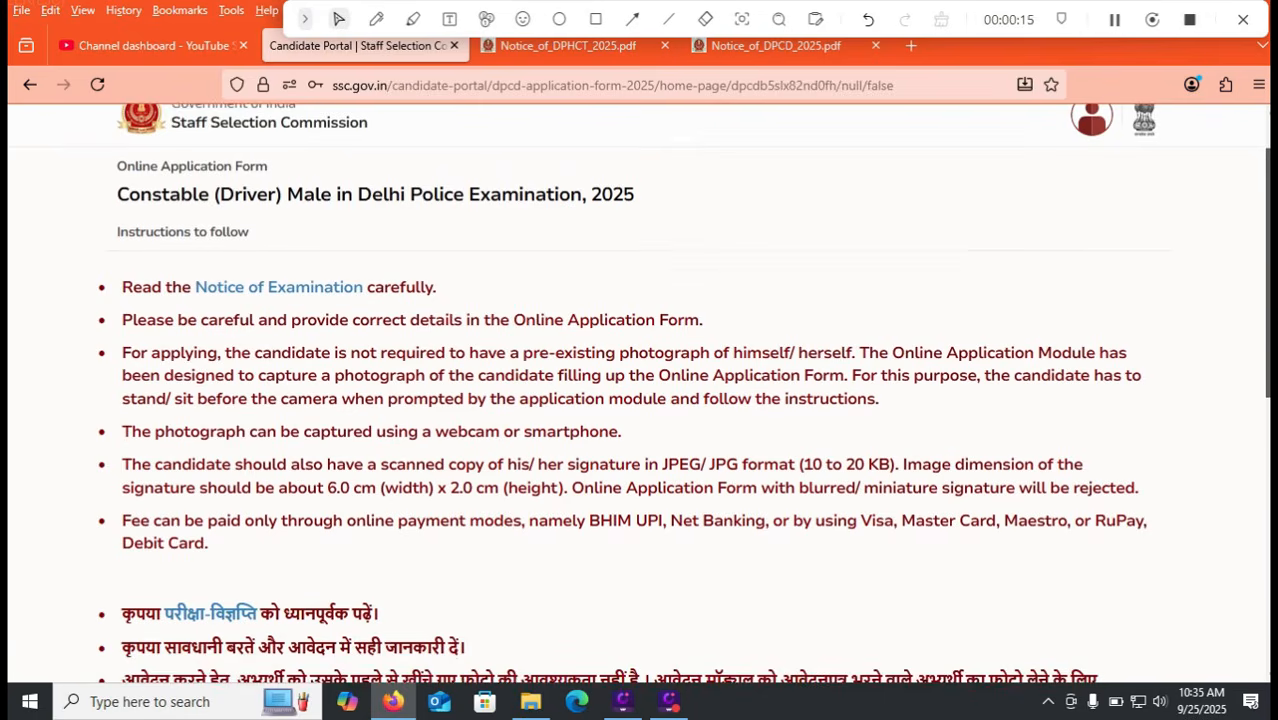
scroll(640, 400, "down", 1)
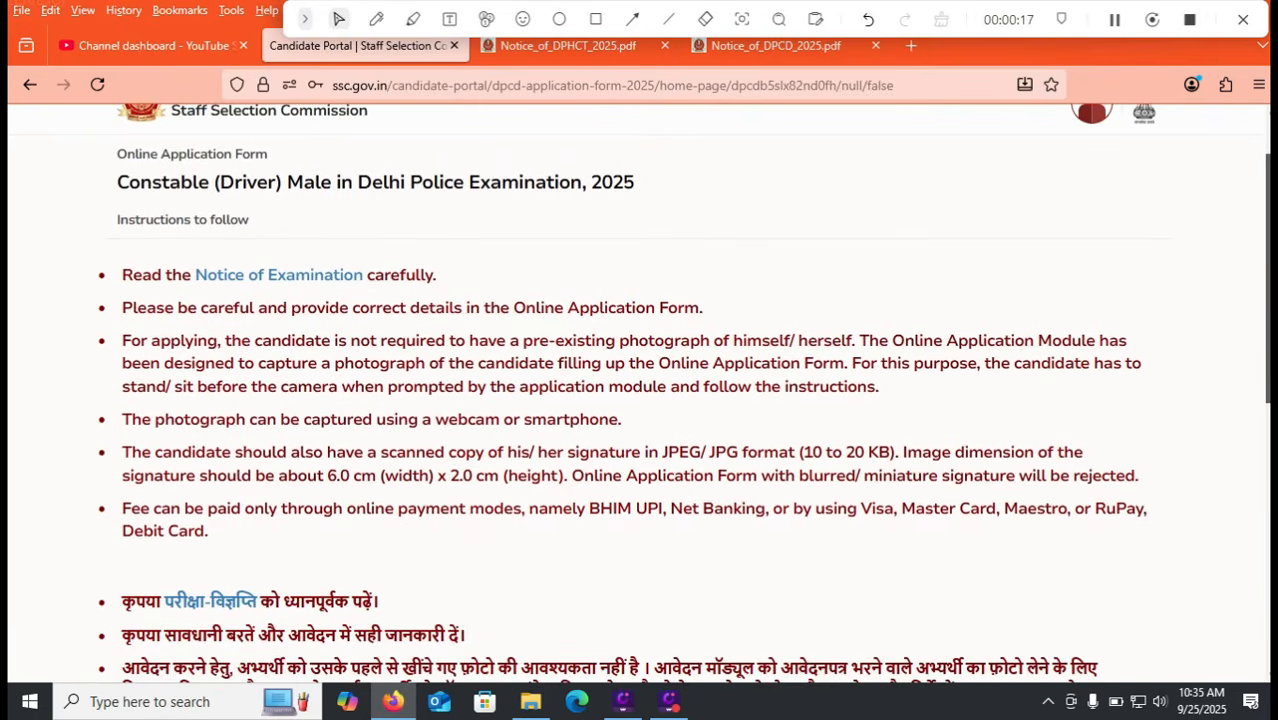
scroll(640, 400, "down", 5)
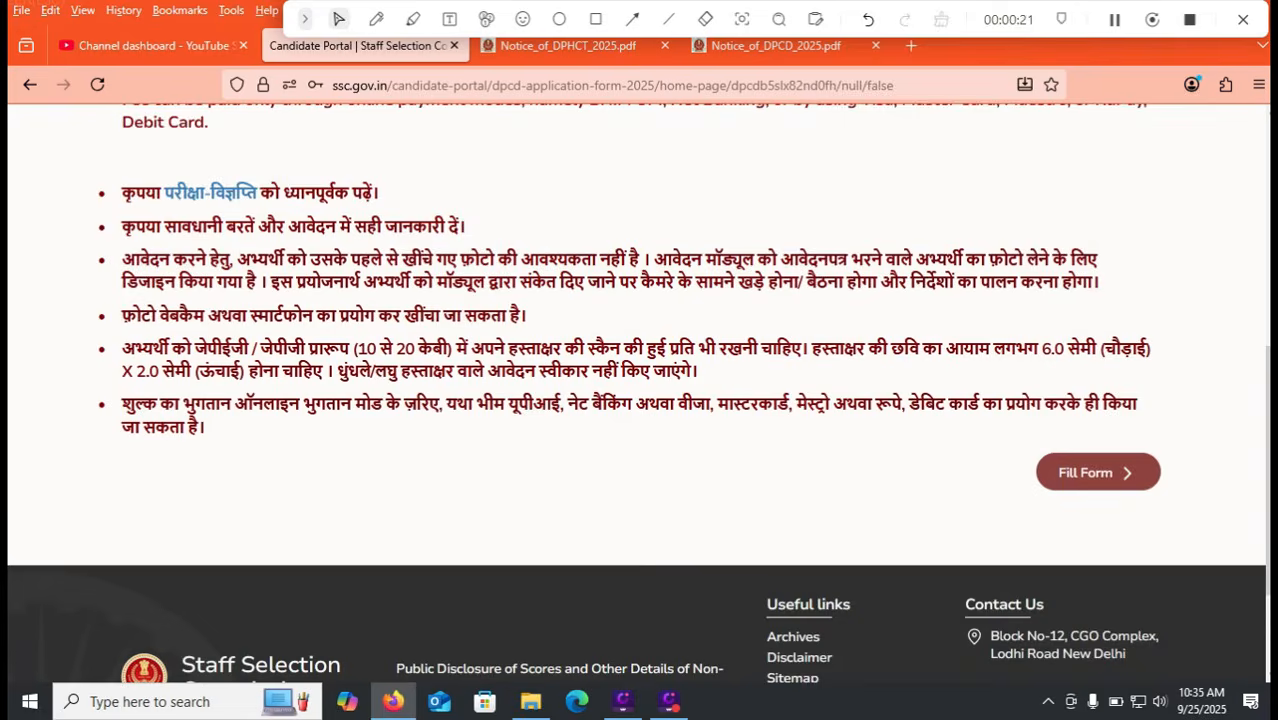
Step: Choose Fill Form to start the application at its Education Details step
left_click(1098, 472)
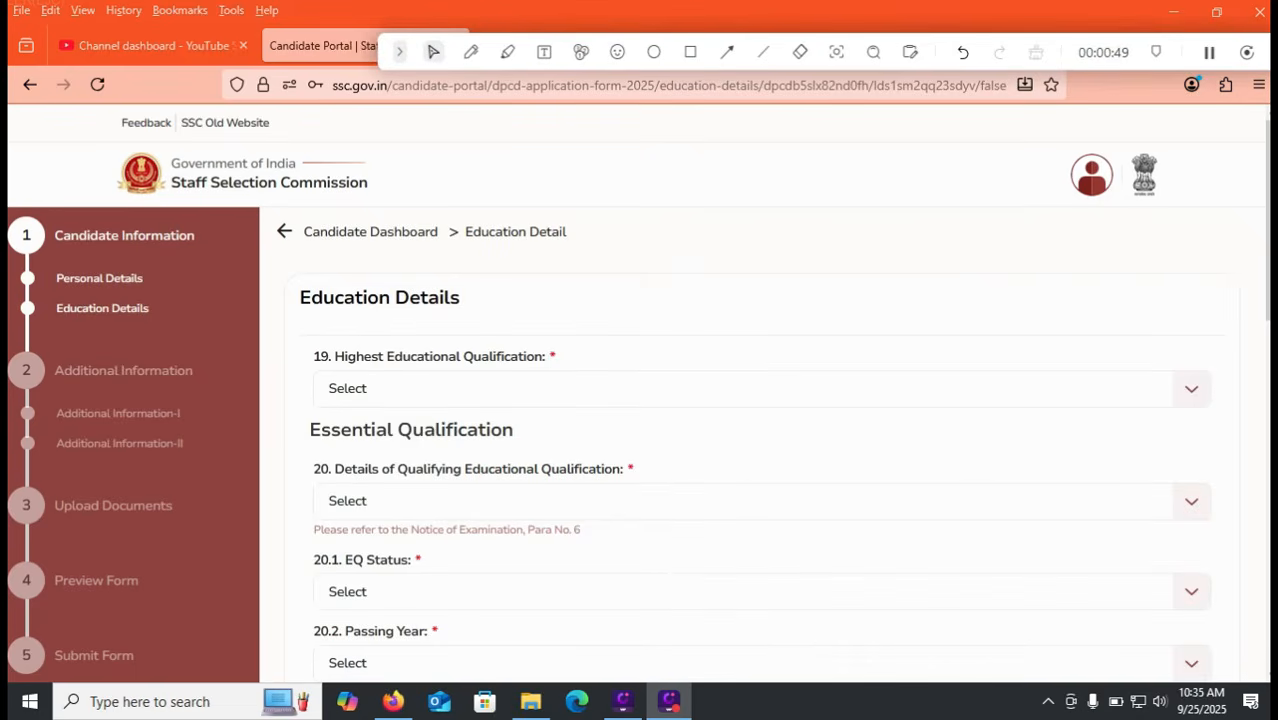
Step: Set Highest Educational Qualification to Graduation and browse the qualifying qualification options
left_click(330, 390)
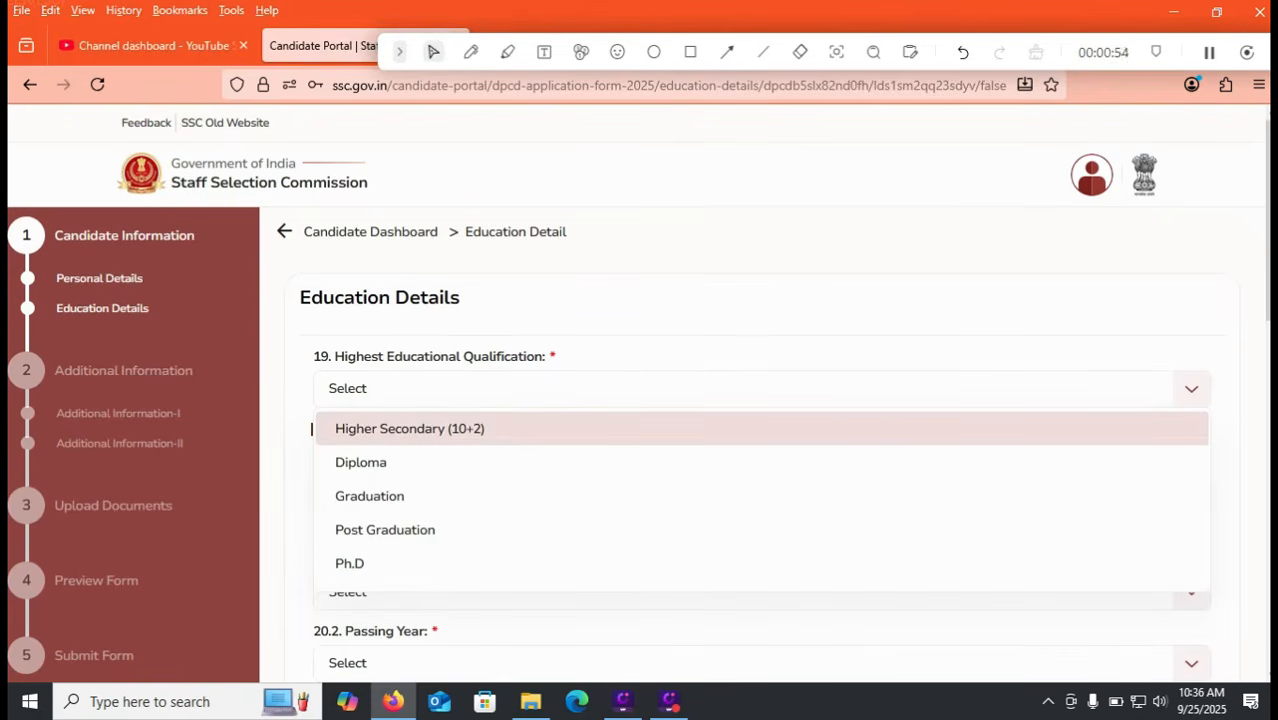
key("Down")
key("Down")
key("Down")
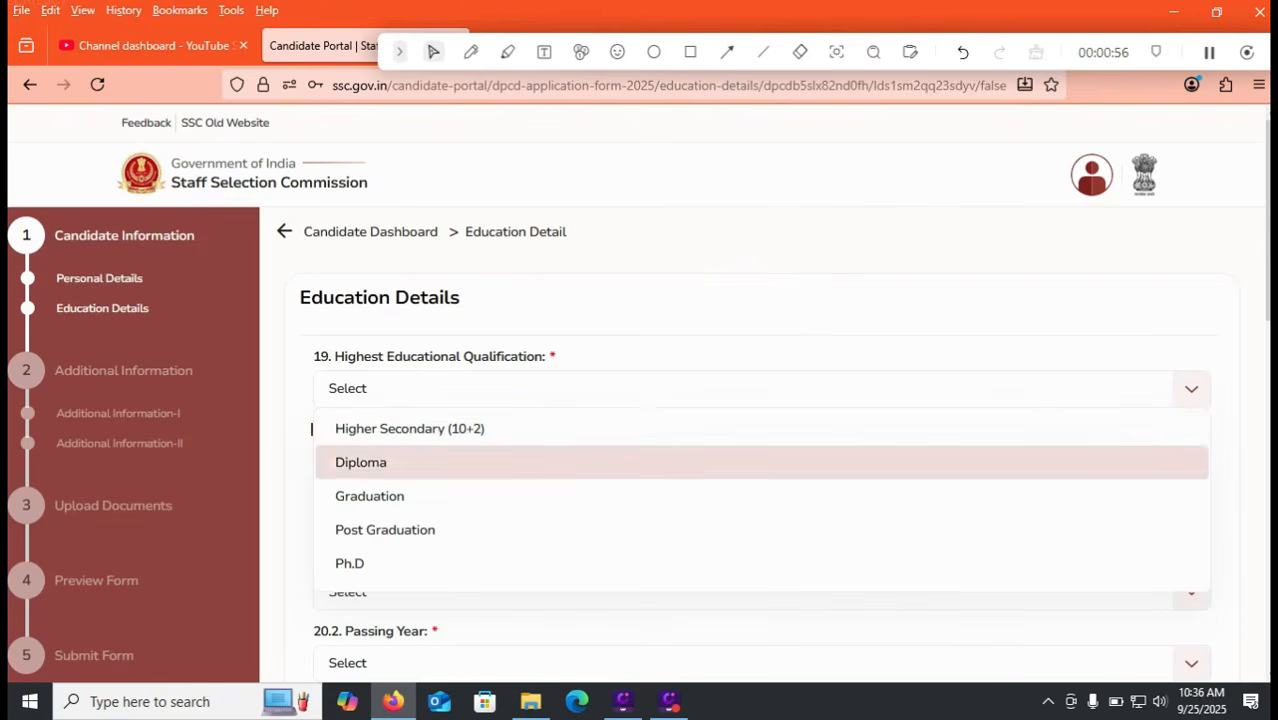
key("Up")
key("Up")
key("Down")
key("Return")
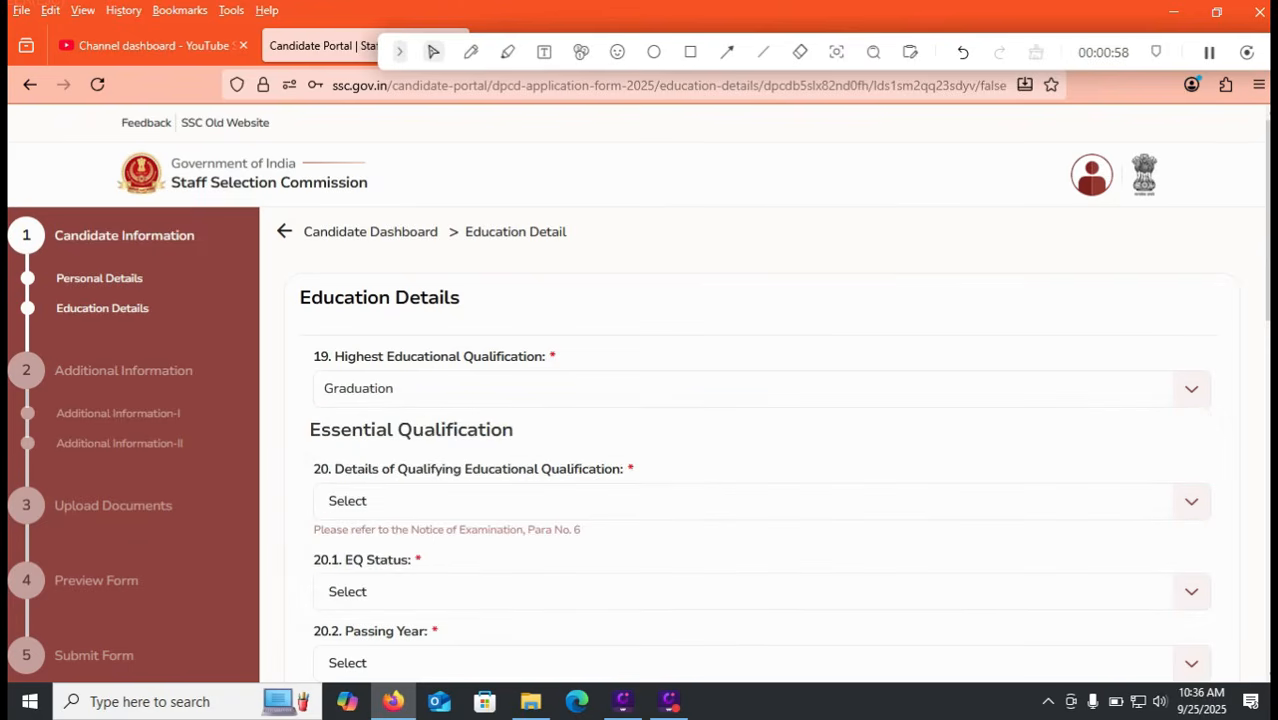
scroll(640, 400, "down", 1)
scroll(640, 400, "down", 1)
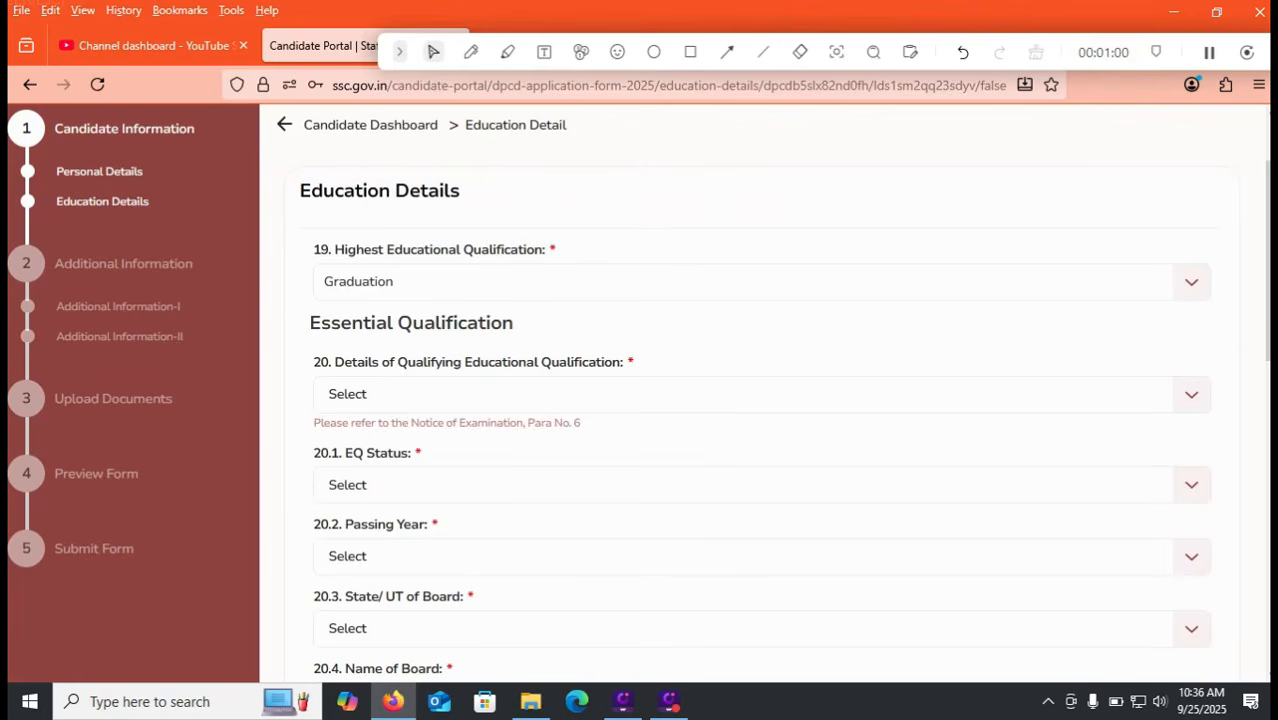
left_click(762, 394)
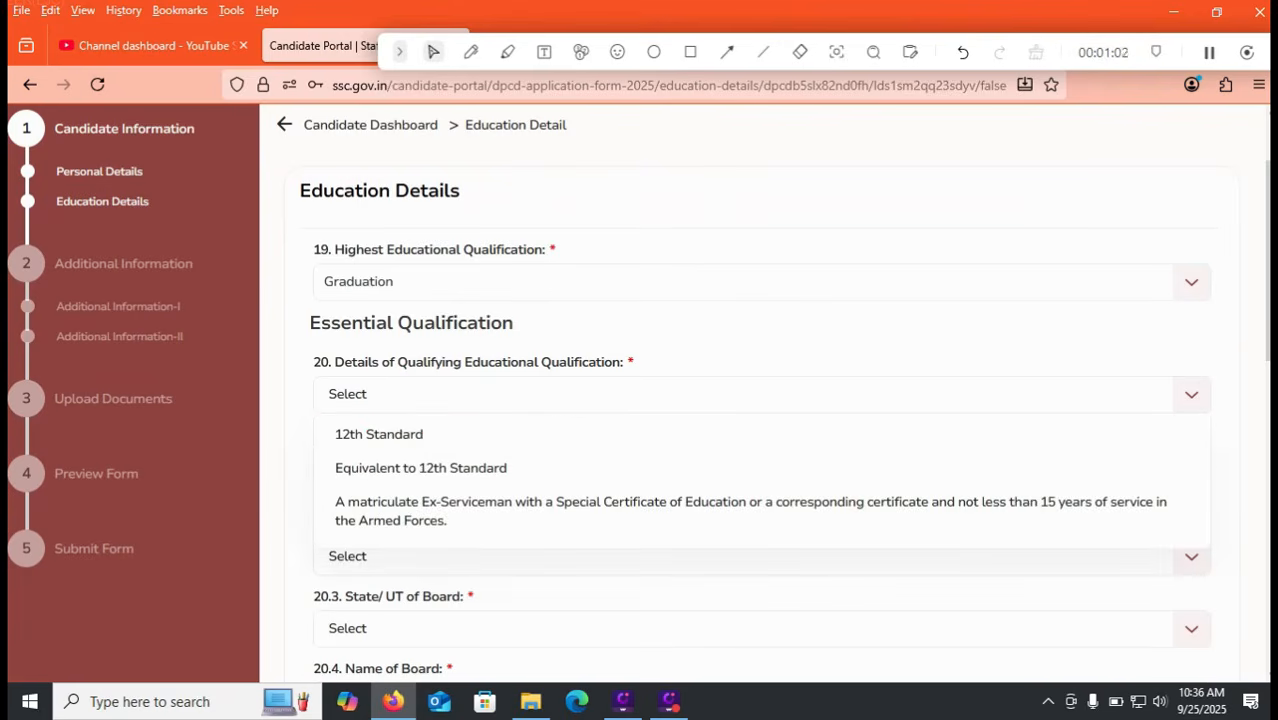
key("Down")
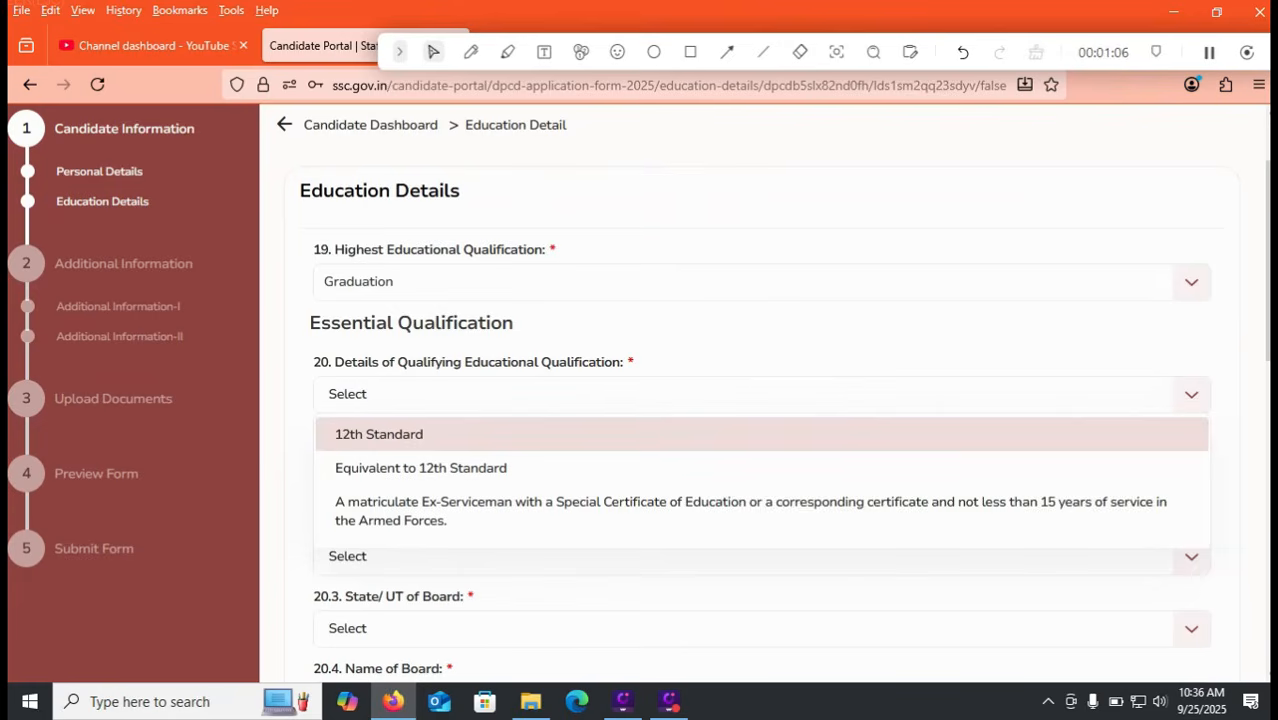
key("Down")
Step: Select 12th Standard as the qualification, marked Passed with passing year 2020
left_click(379, 434)
scroll(640, 400, "down", 1)
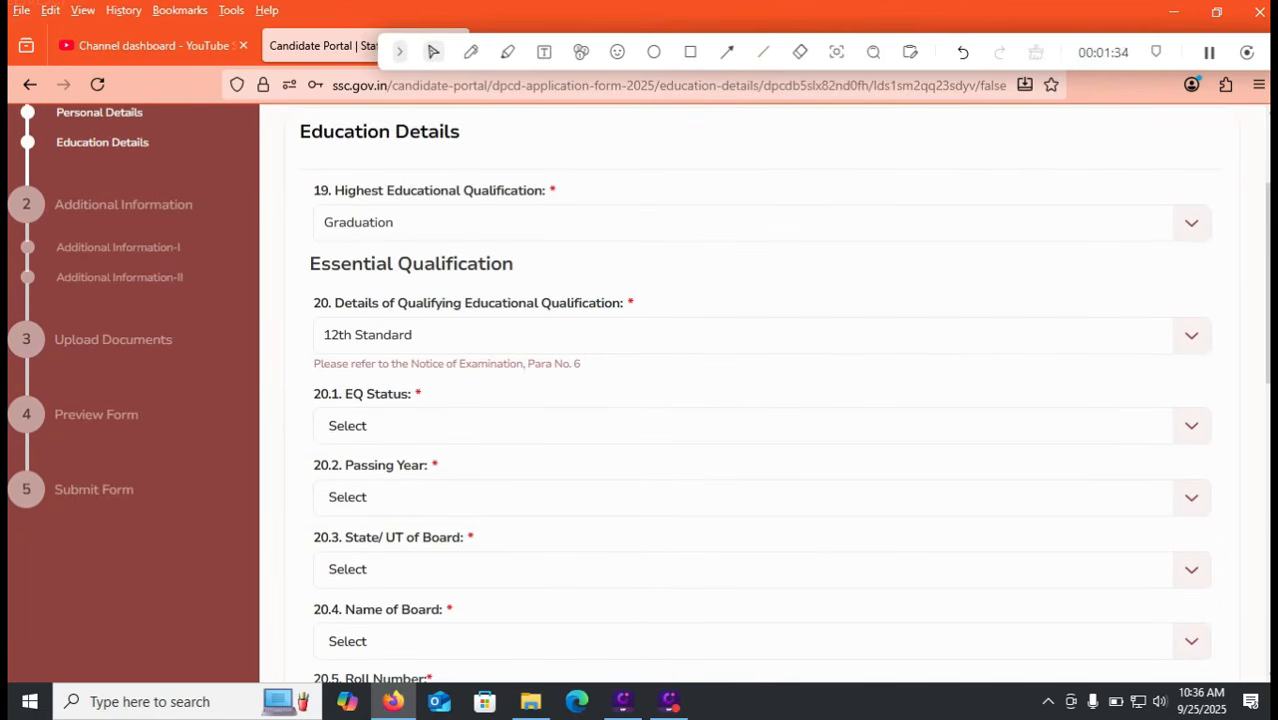
left_click(762, 335)
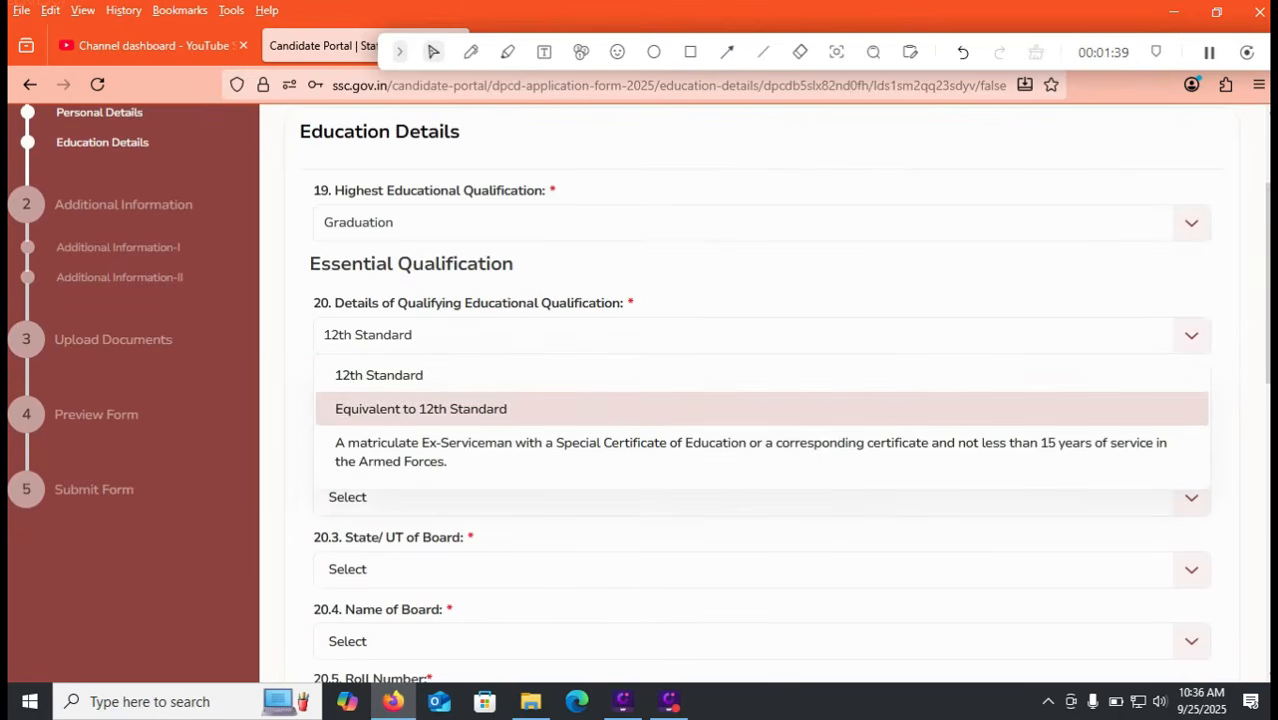
left_click(762, 335)
left_click(762, 425)
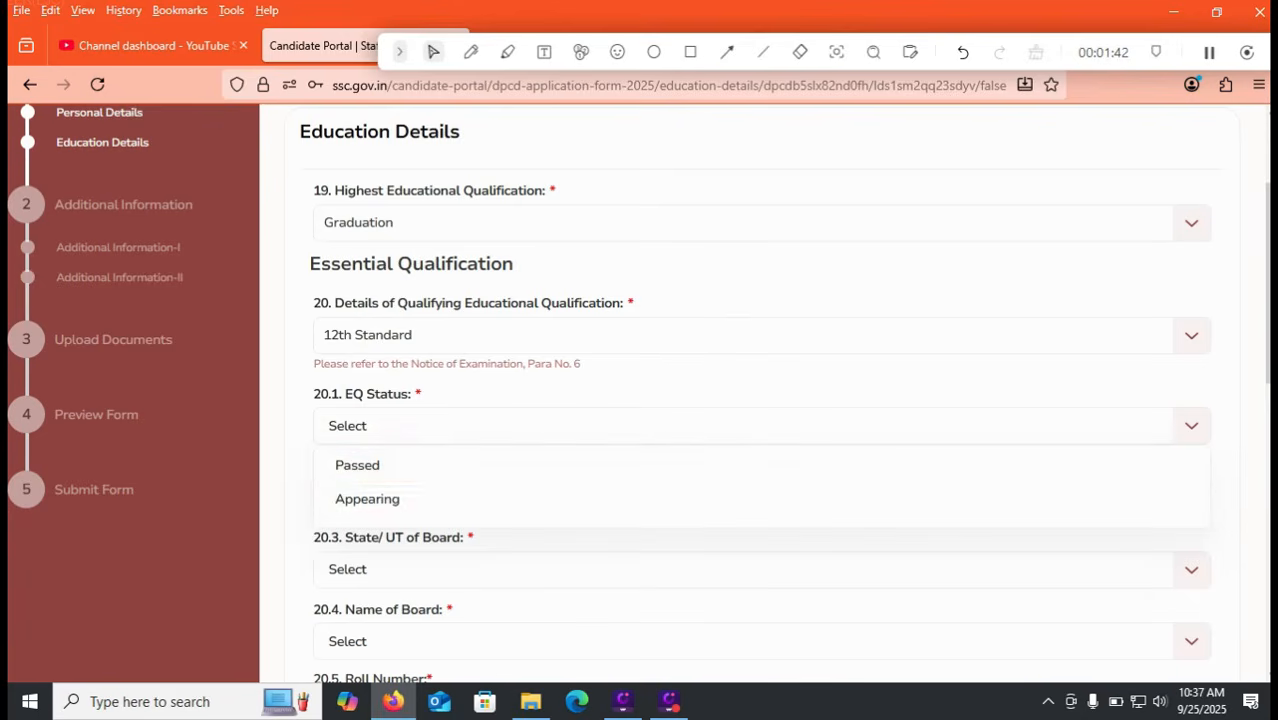
left_click(762, 466)
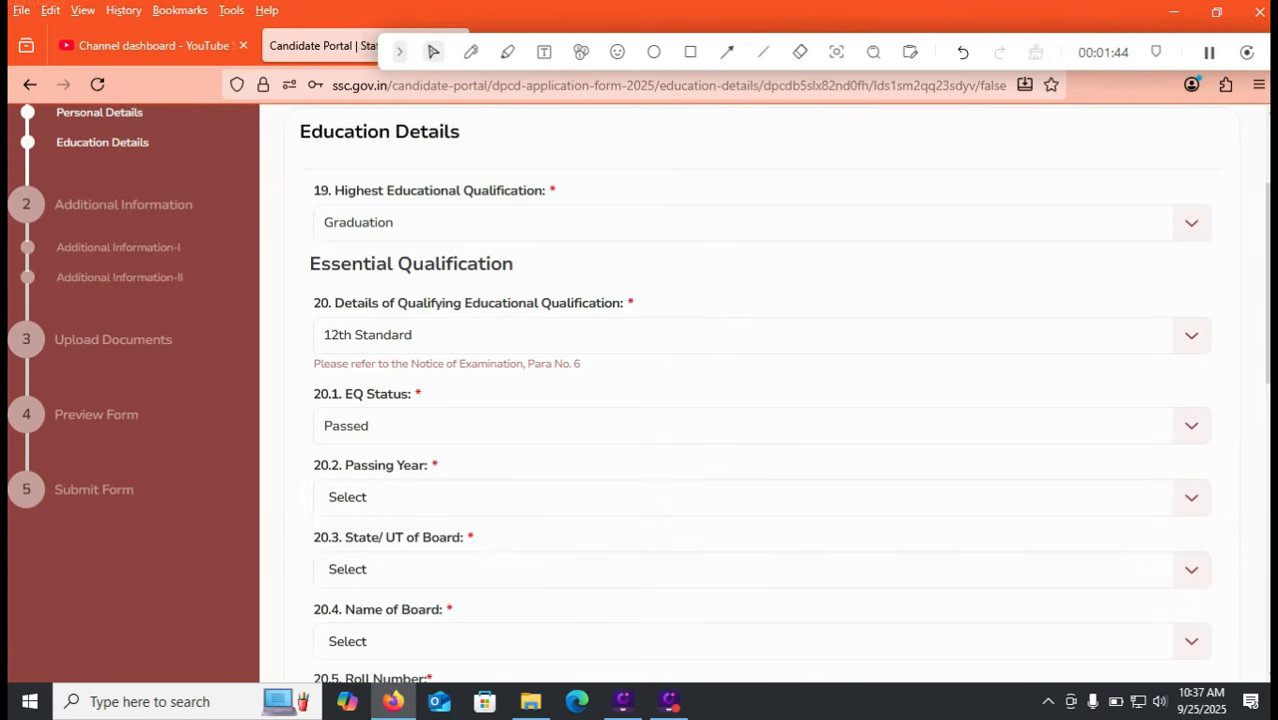
left_click(762, 497)
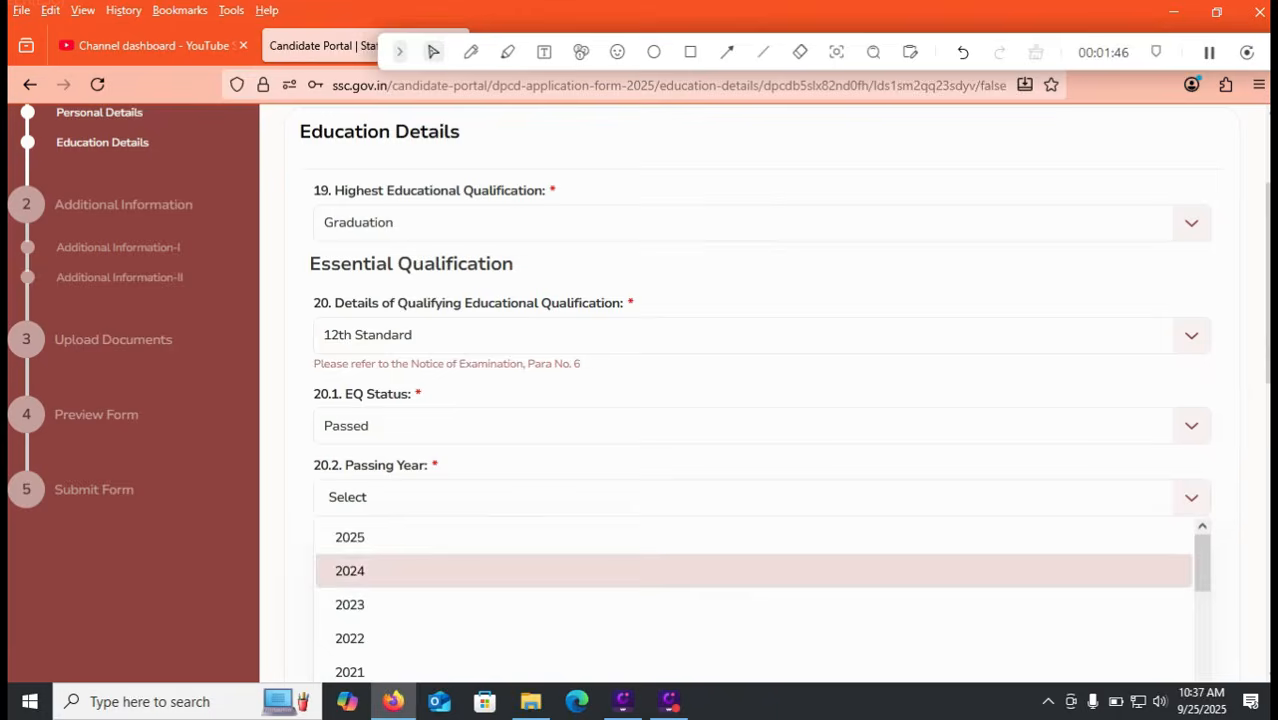
scroll(638, 391, "down", 1)
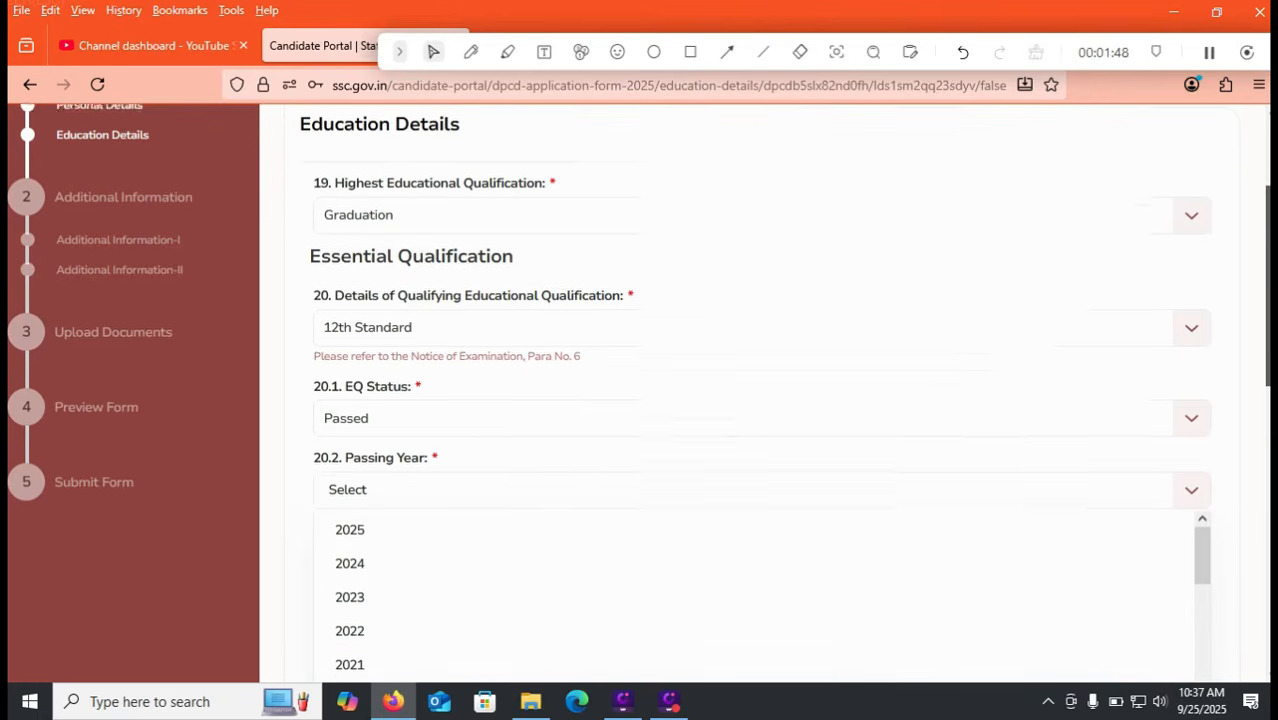
left_click(700, 644)
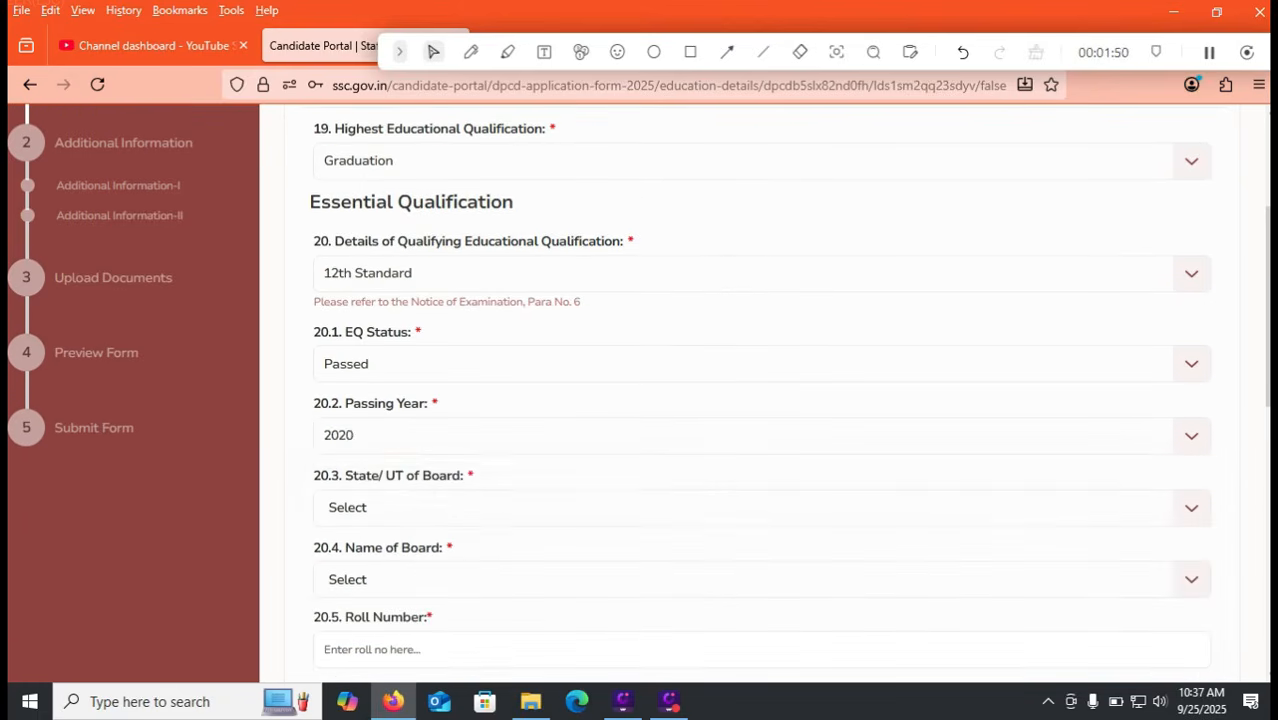
left_click(700, 363)
left_click(700, 437)
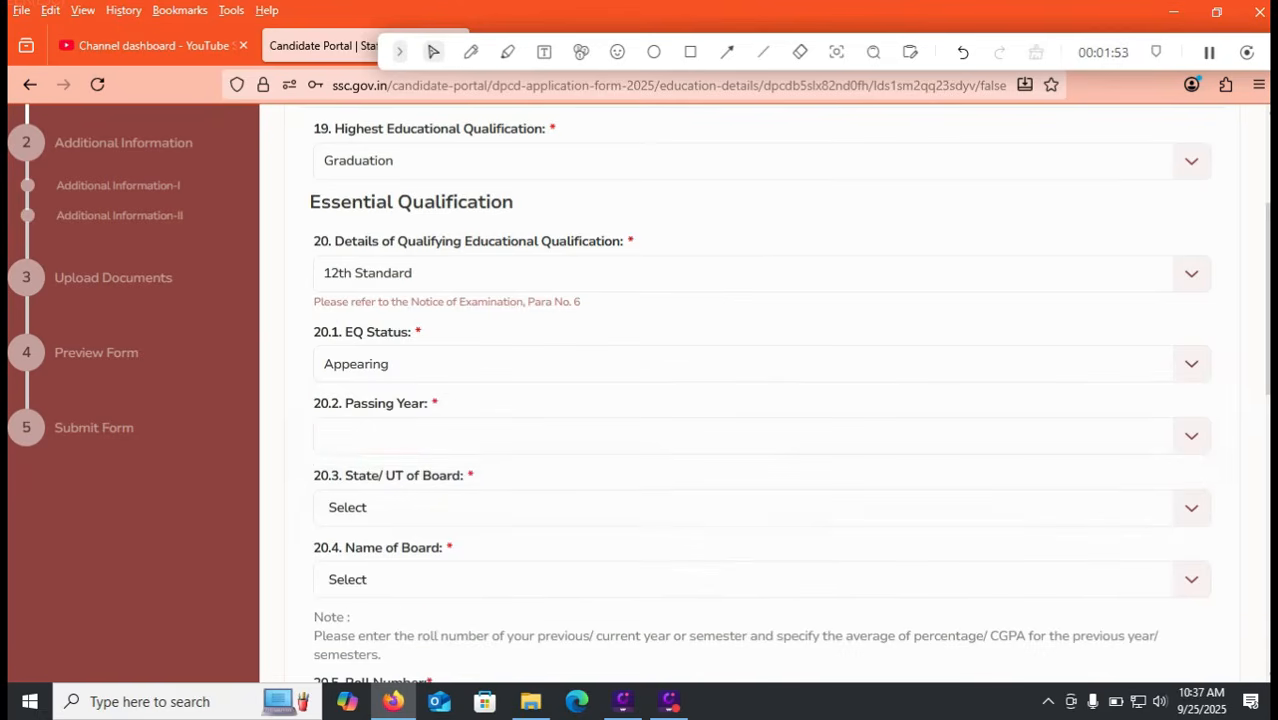
left_click(700, 436)
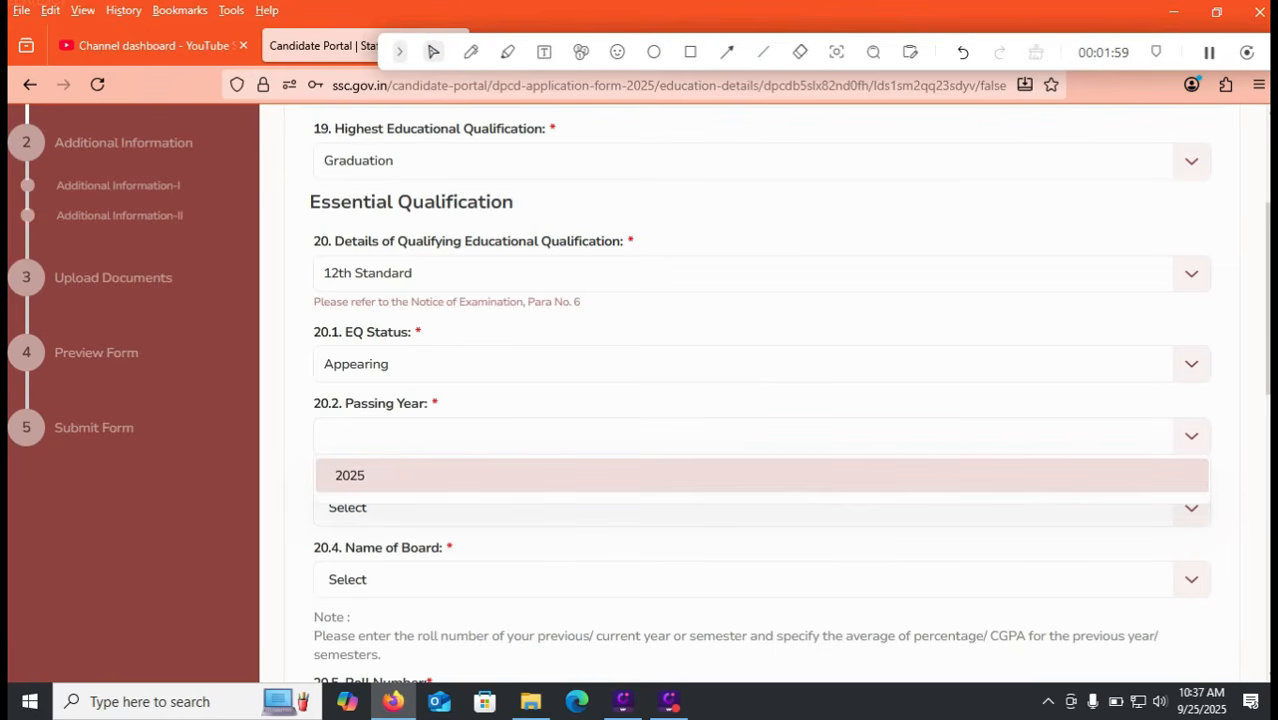
left_click(762, 364)
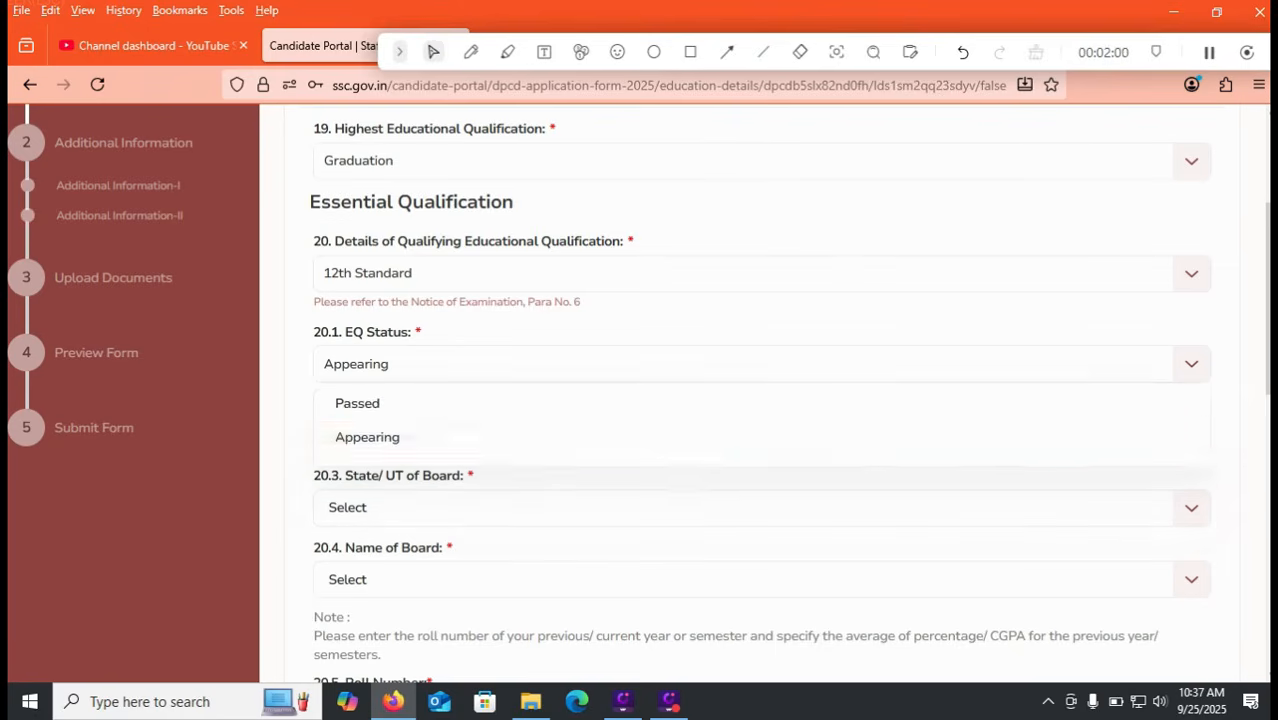
left_click(357, 403)
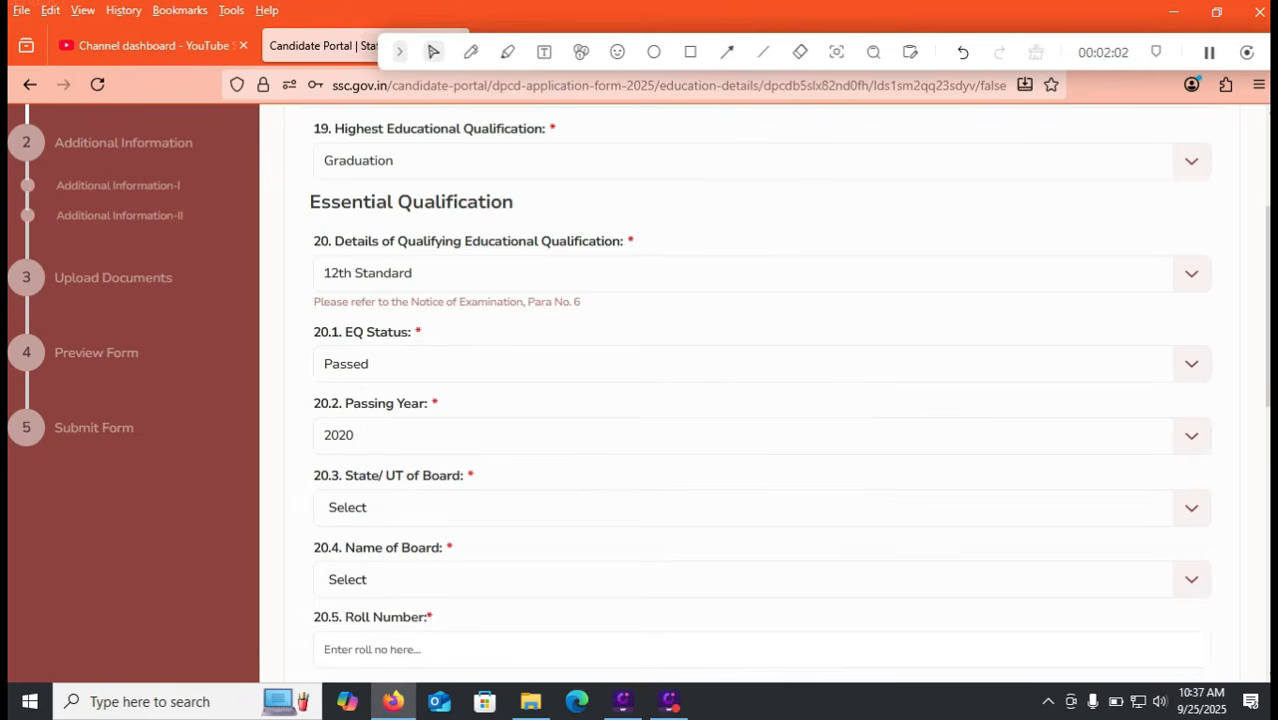
Step: Set the board's state to Andhra Pradesh and board to ANDHRA PRADESH BOARD OF INTERMEDIATE EDUCATION
left_click(762, 508)
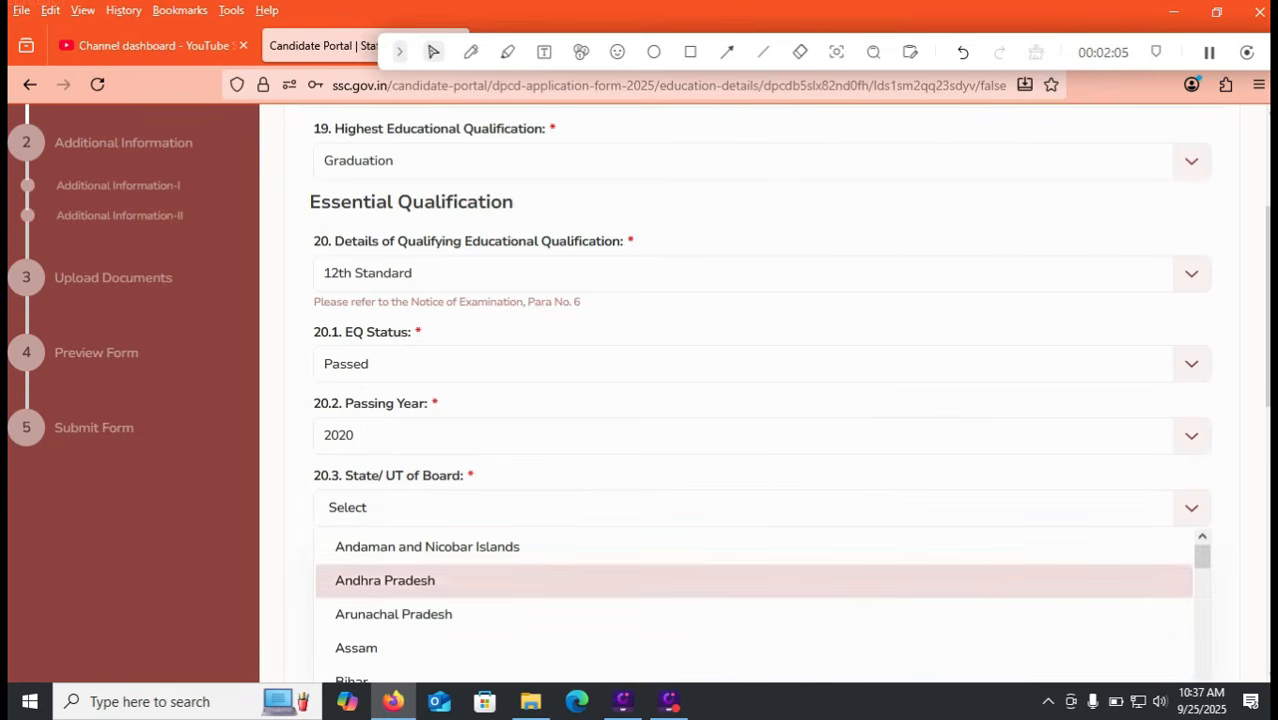
left_click(385, 580)
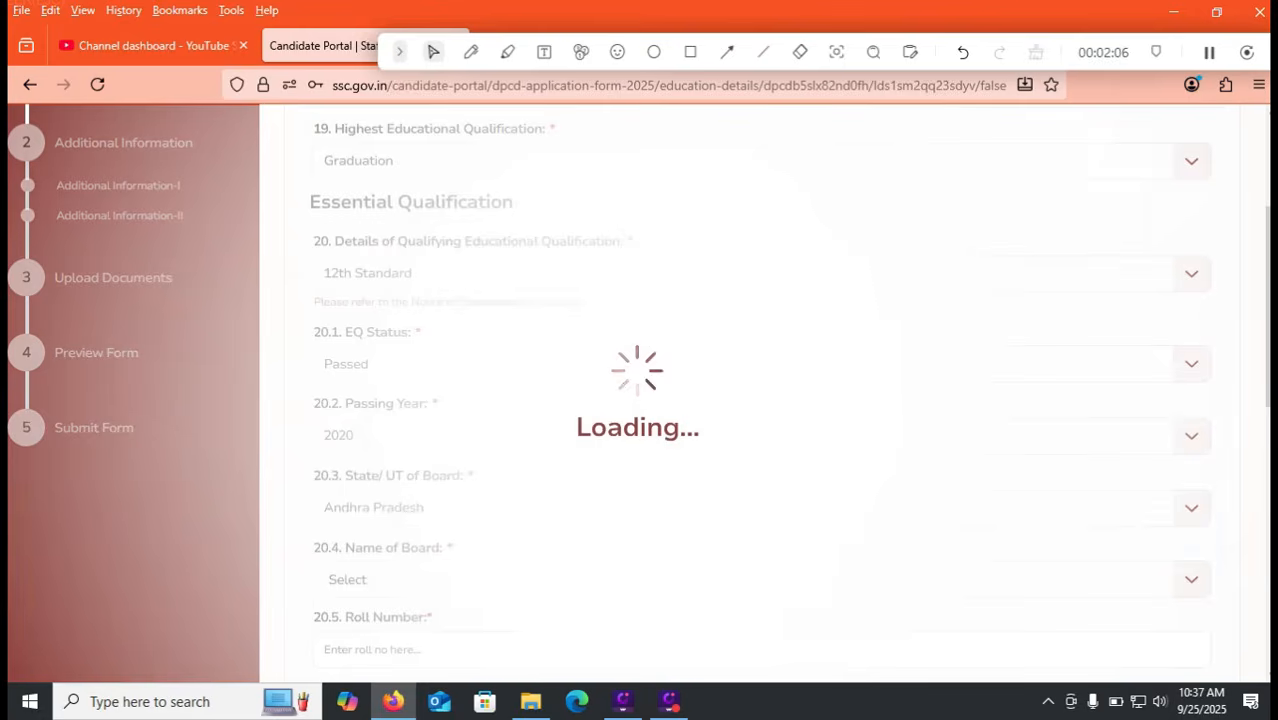
left_click(385, 580)
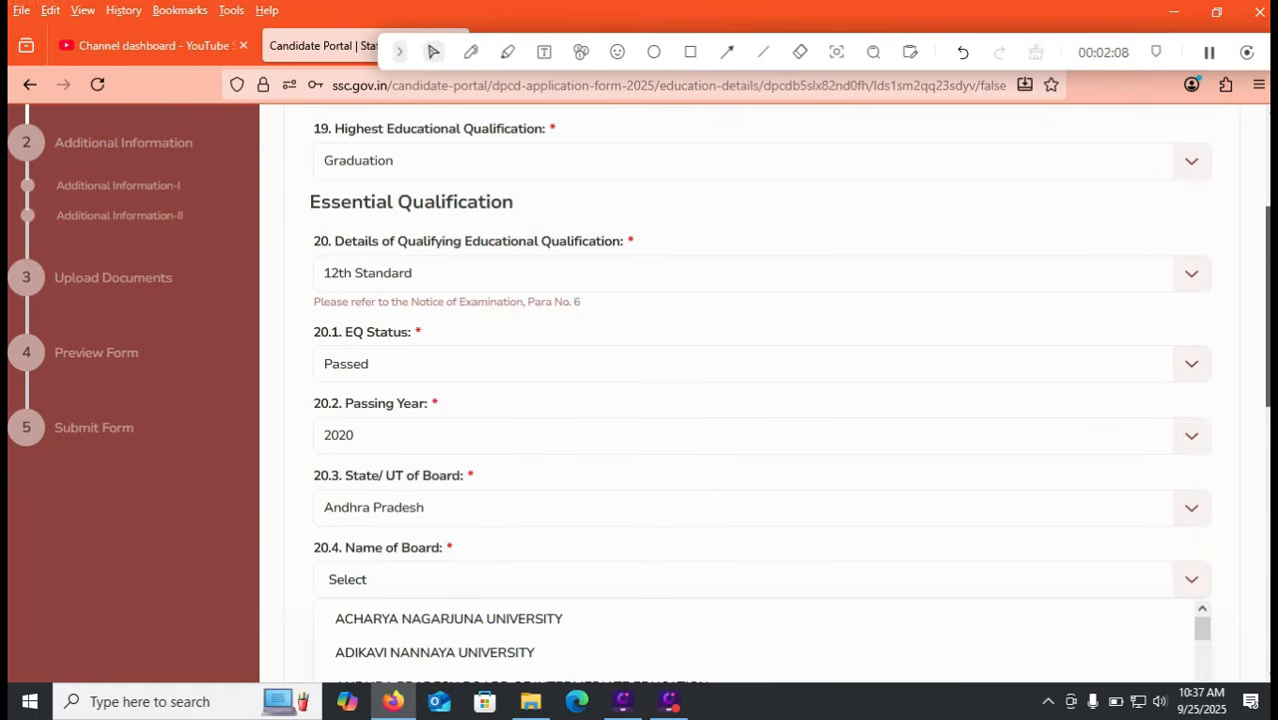
scroll(760, 400, "down", 2)
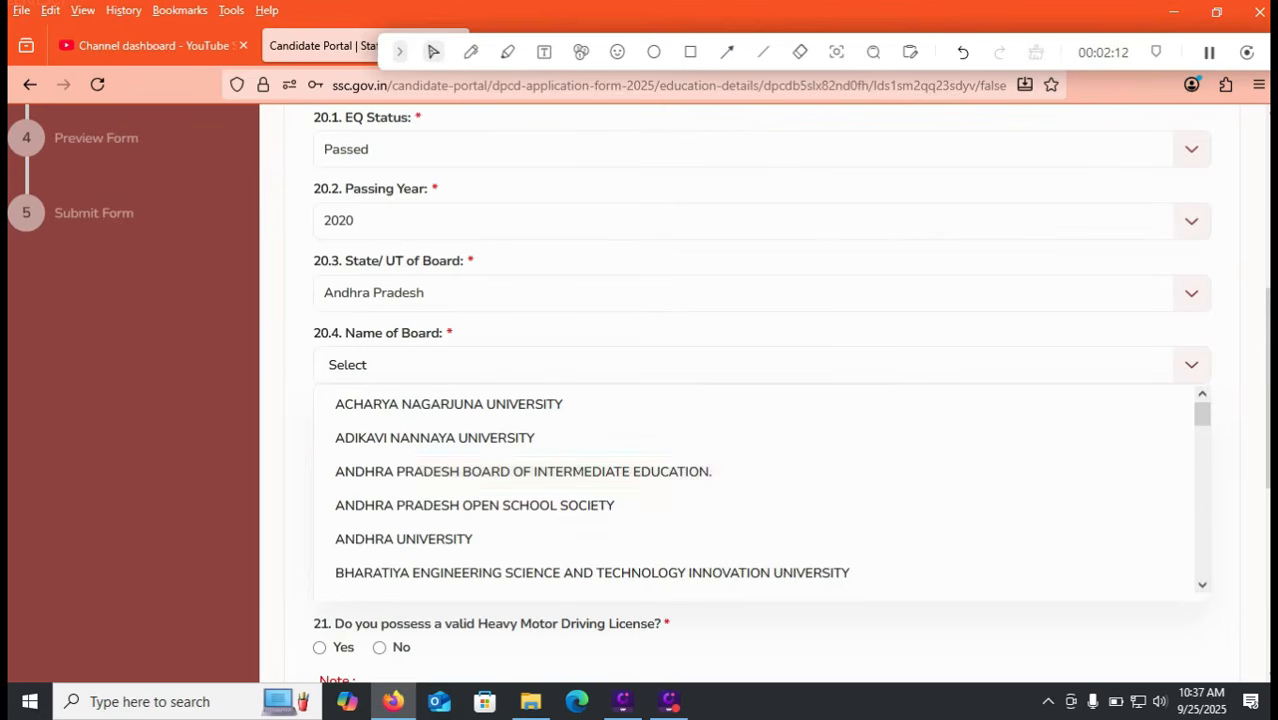
scroll(755, 490, "down", 4)
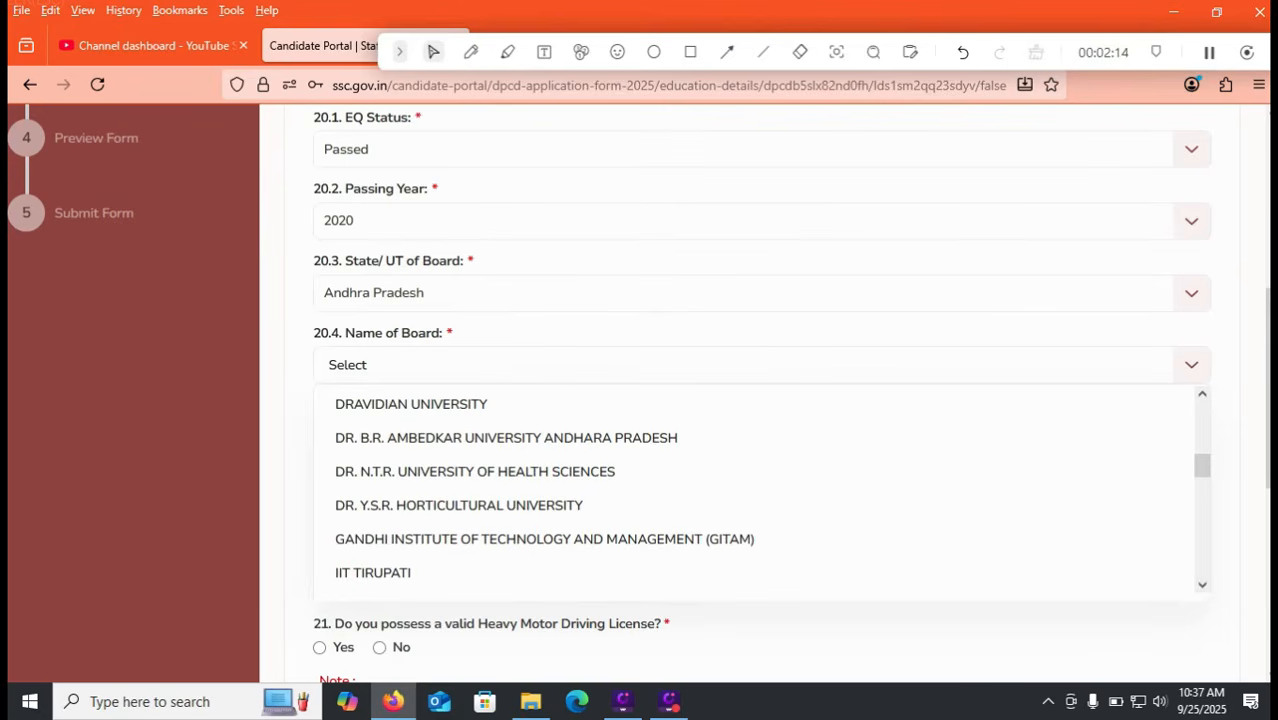
scroll(762, 490, "down", 2)
scroll(755, 490, "down", 3)
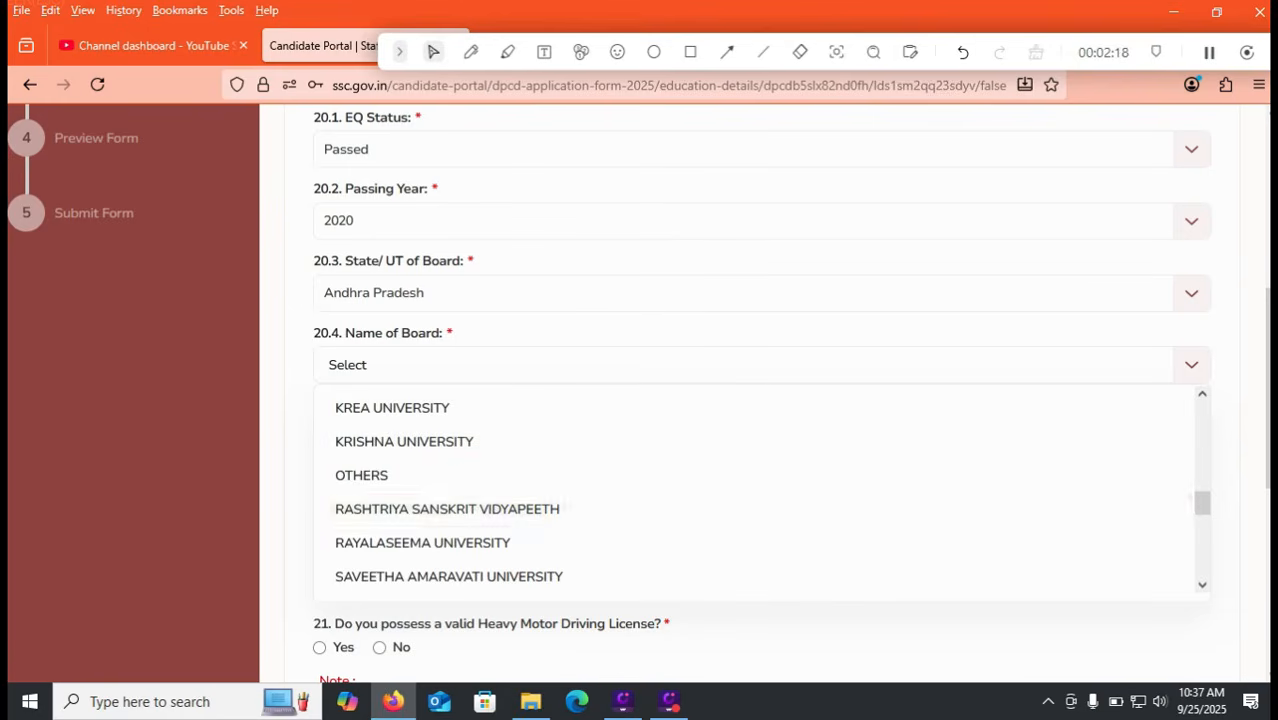
scroll(755, 490, "up", 10)
scroll(755, 490, "up", 1)
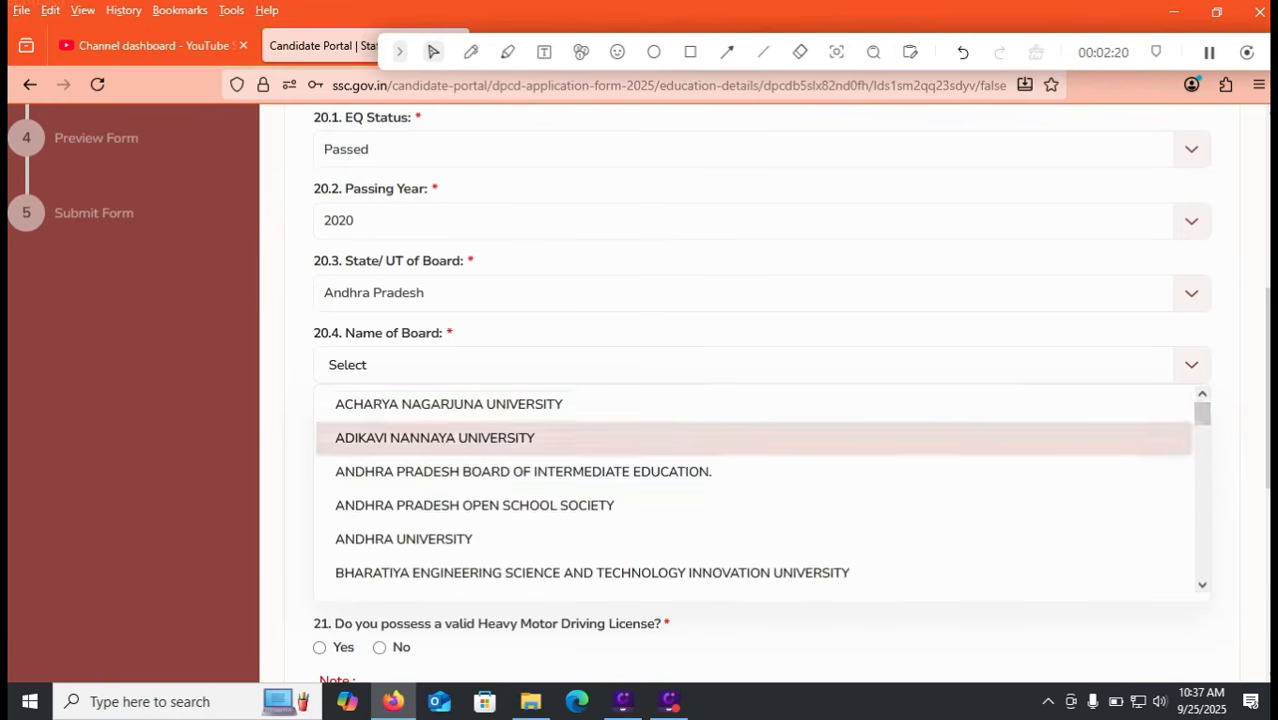
left_click(755, 471)
left_click(372, 435)
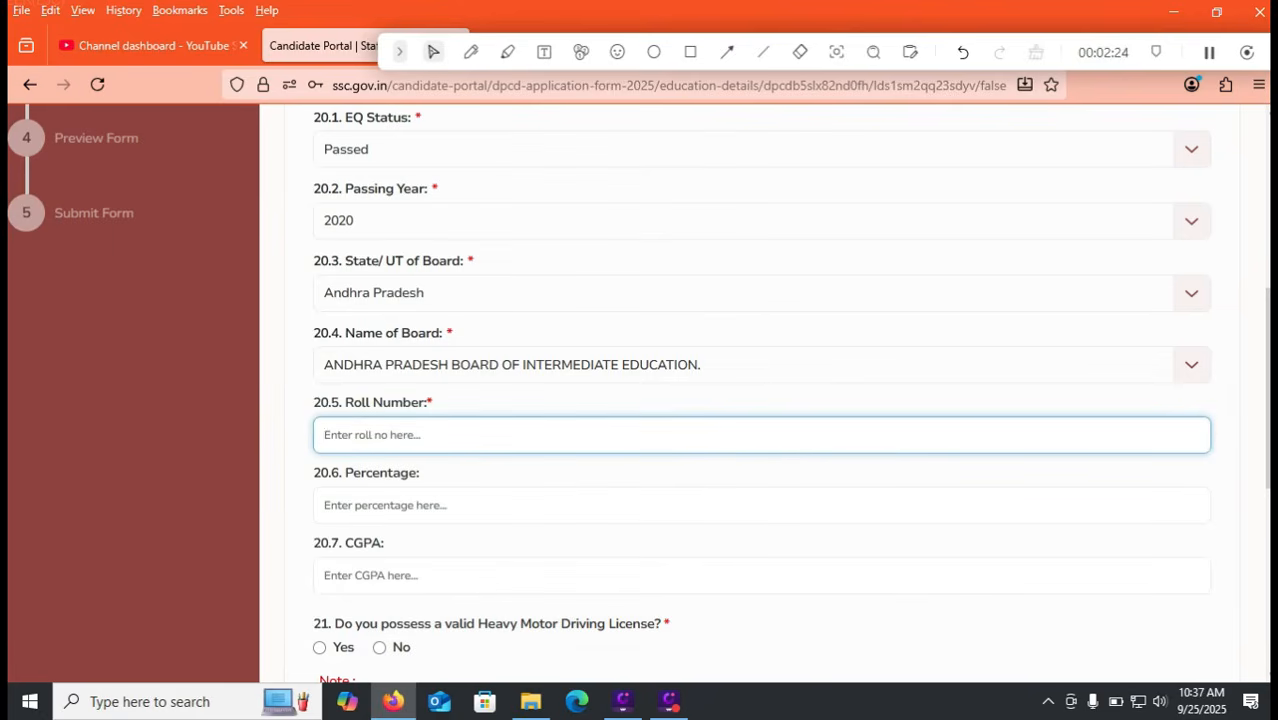
Step: Clear the CGPA entry and enter 75.75 as the percentage instead
left_click(372, 576)
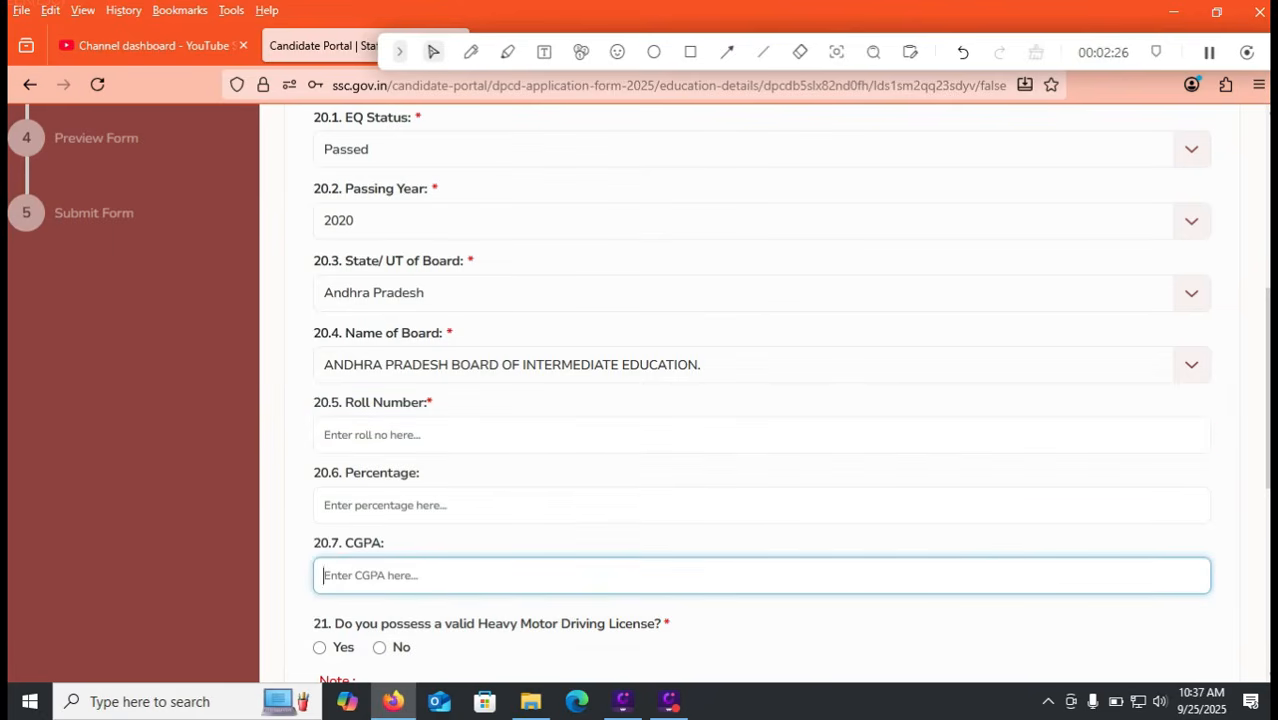
type("8.5")
key("ctrl+a")
key("BackSpace")
left_click(400, 505)
type("75.75")
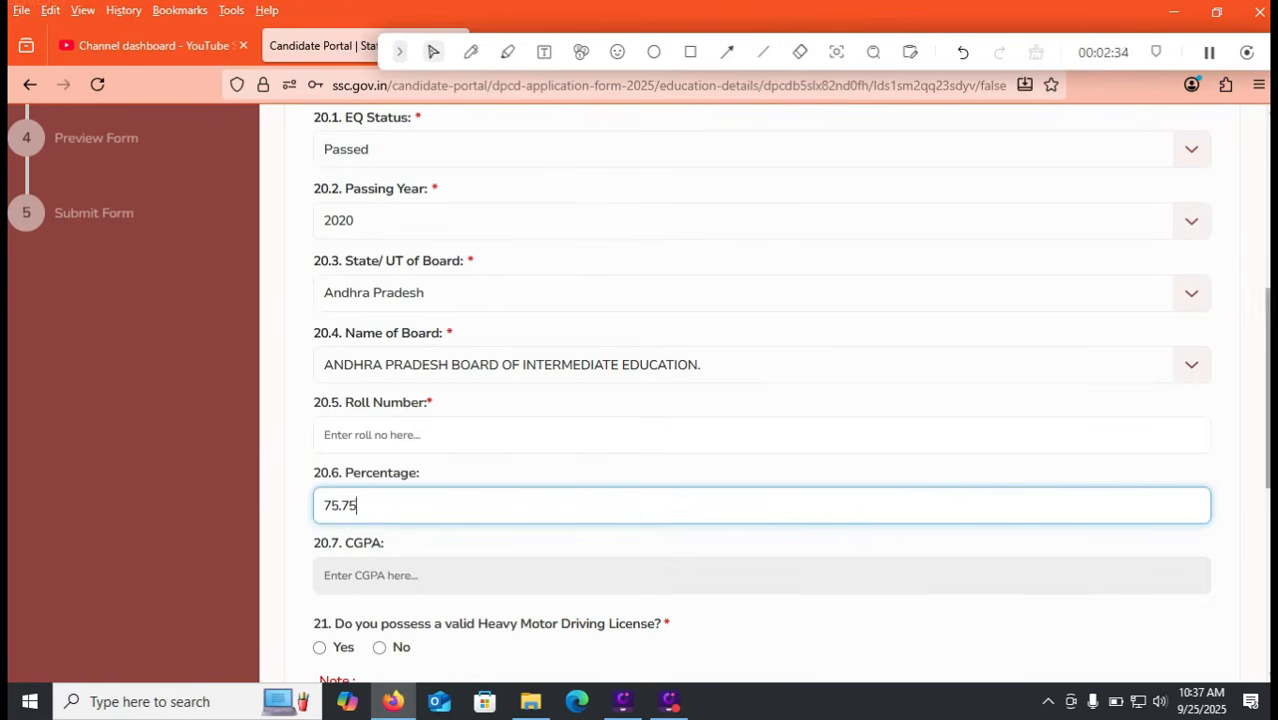
scroll(640, 400, "down", 2)
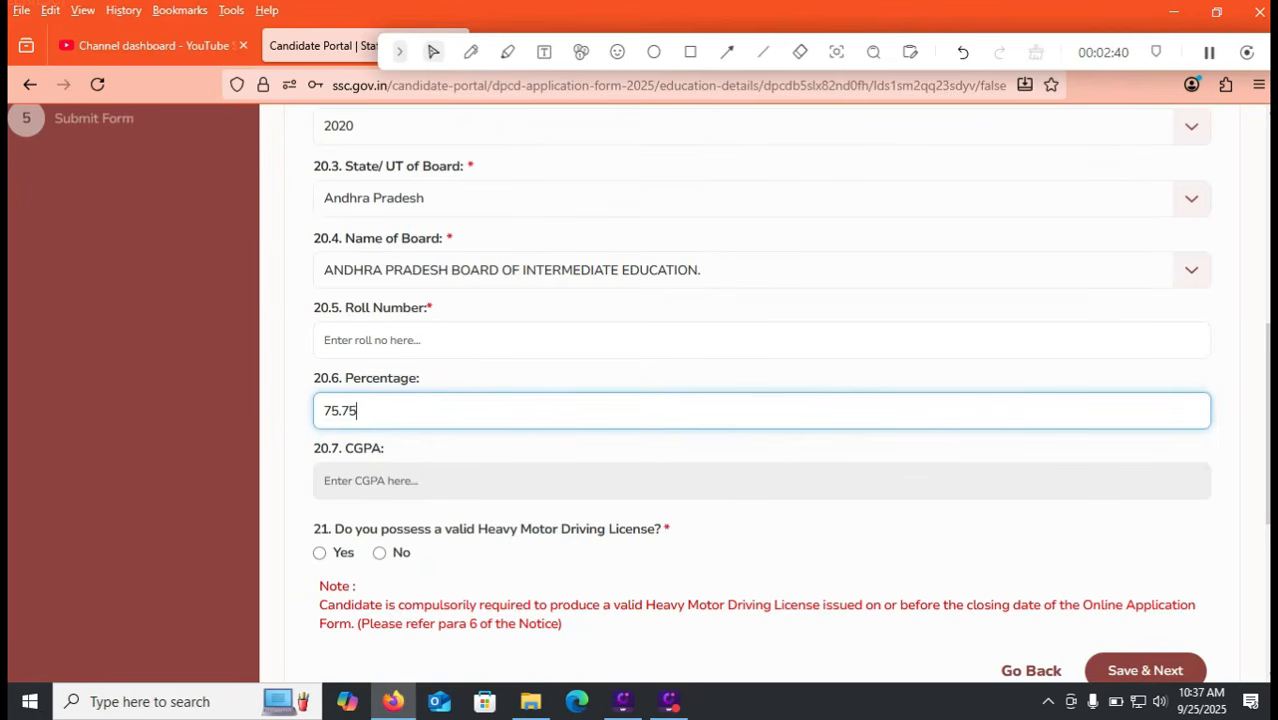
Step: Answer Yes to holding a heavy motor driving licence and fill the licence number field
left_click(319, 552)
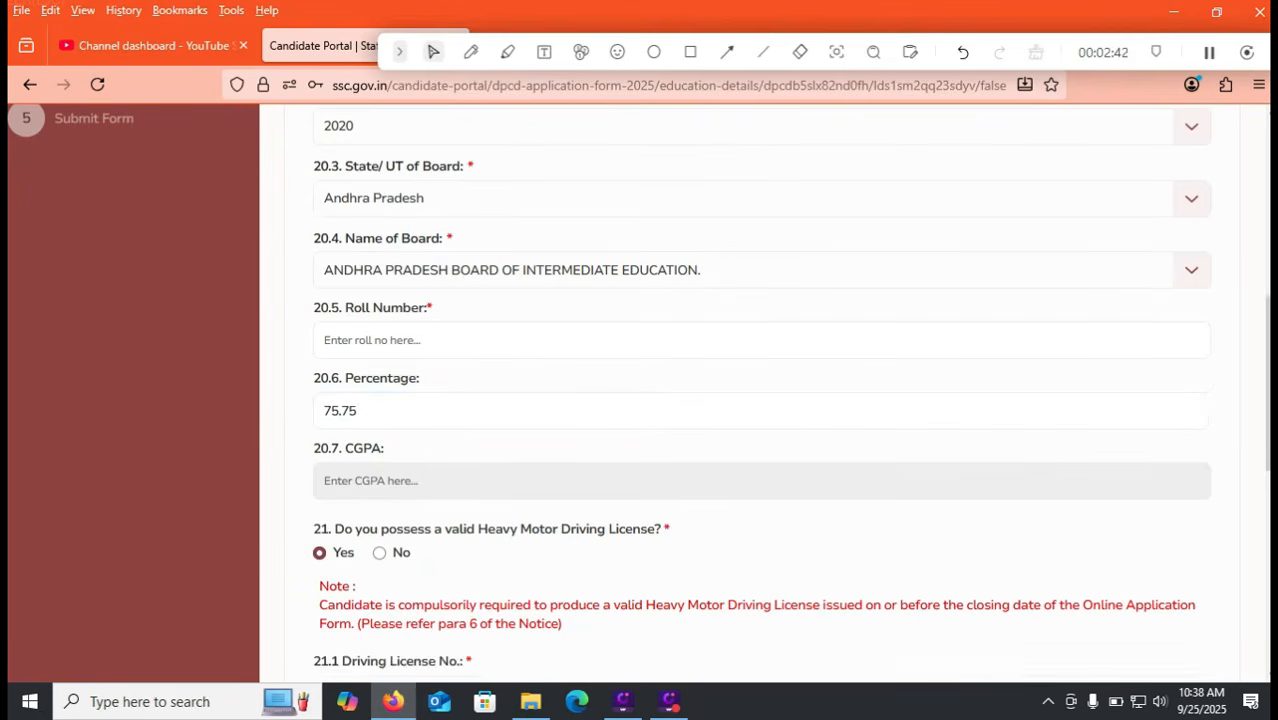
scroll(760, 400, "down", 3)
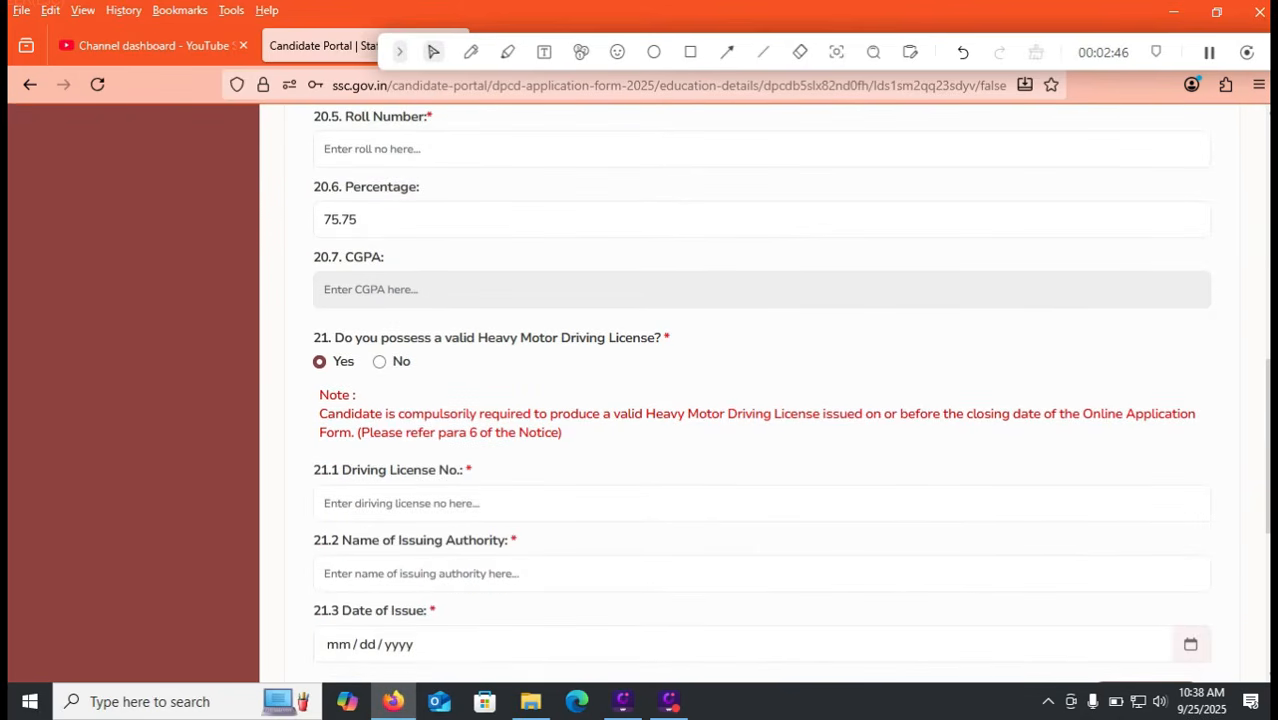
left_click(762, 503)
key("F9")
key("F9")
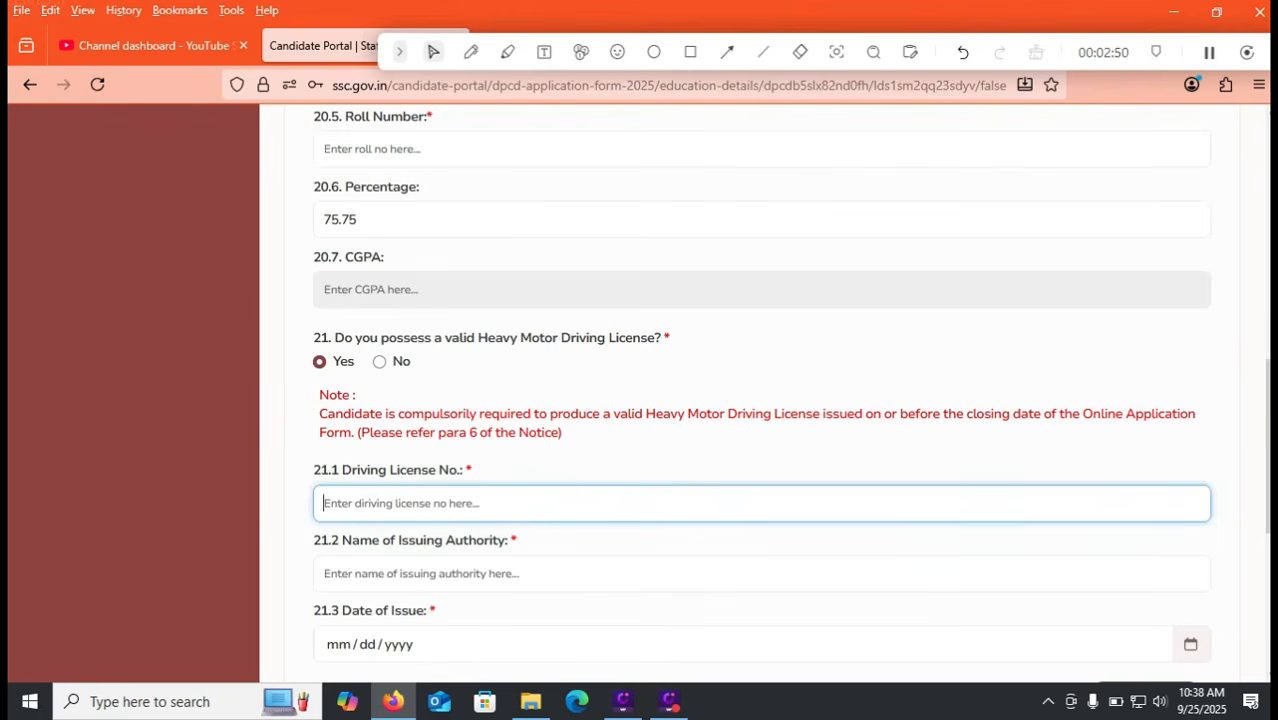
scroll(762, 394, "down", 3)
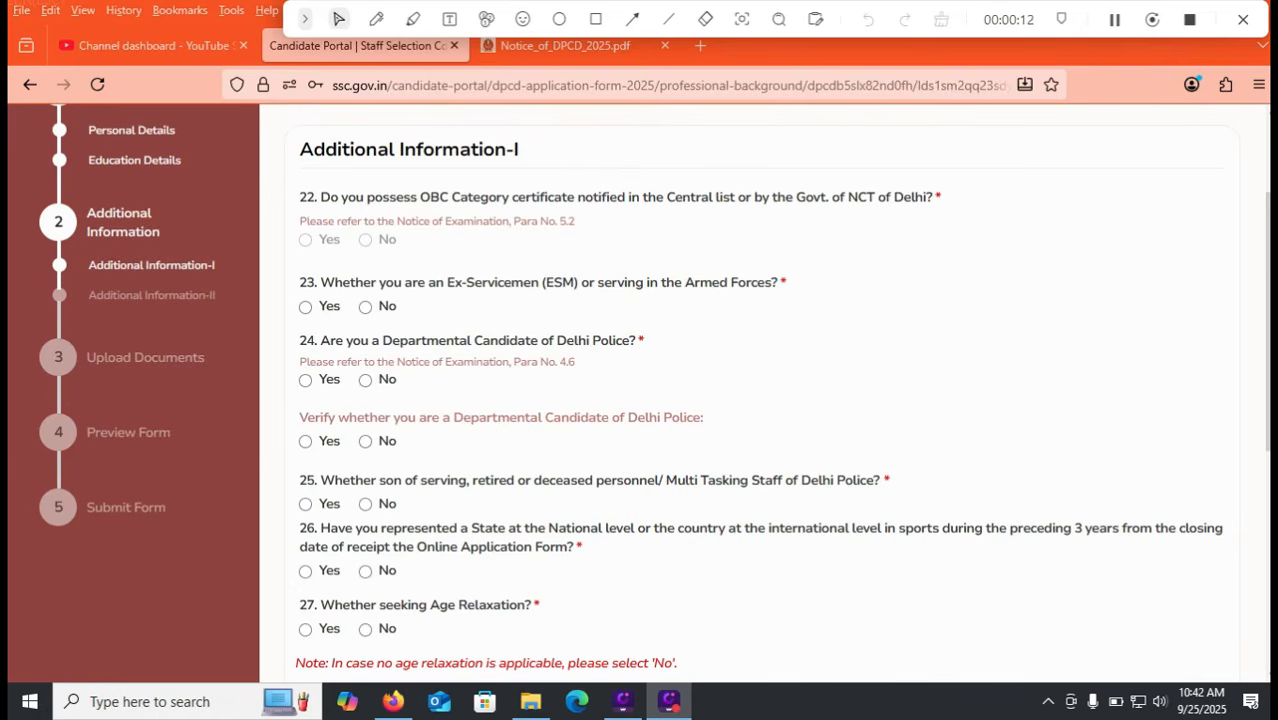
Step: Answer No to the ex-servicemen, departmental candidate, Delhi Police relatives and sports questions
left_click(365, 307)
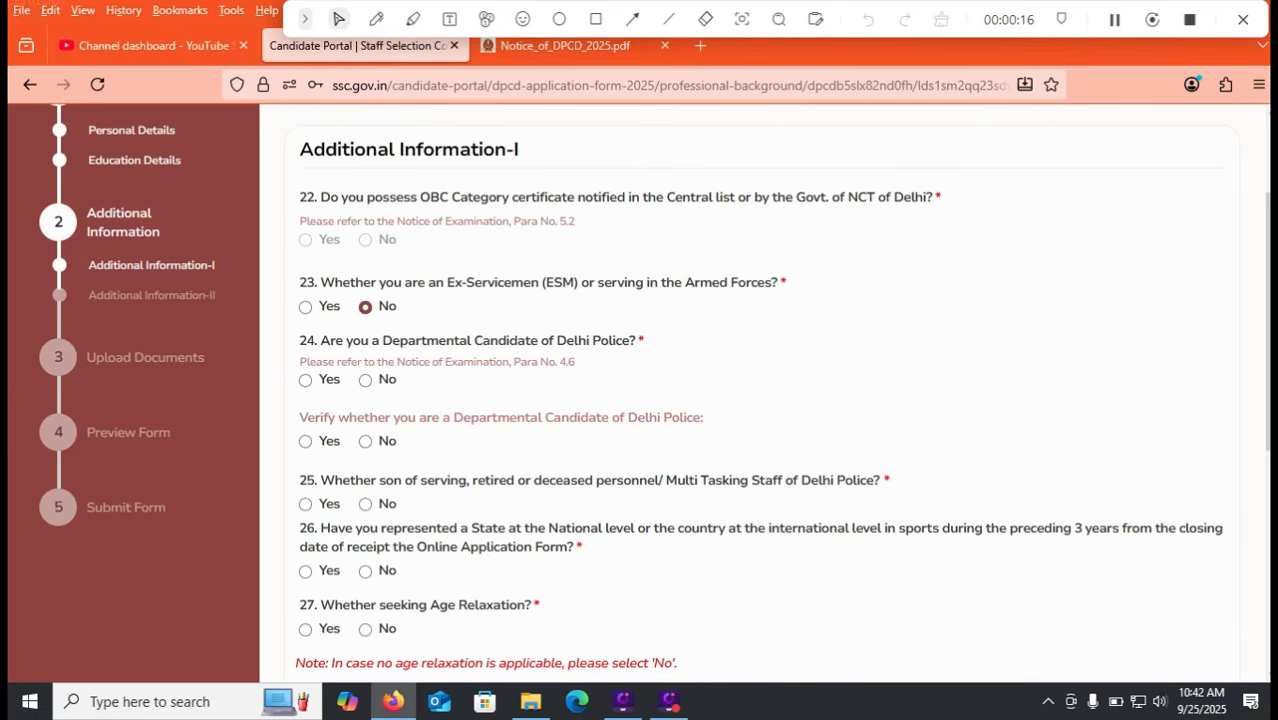
scroll(760, 400, "down", 1)
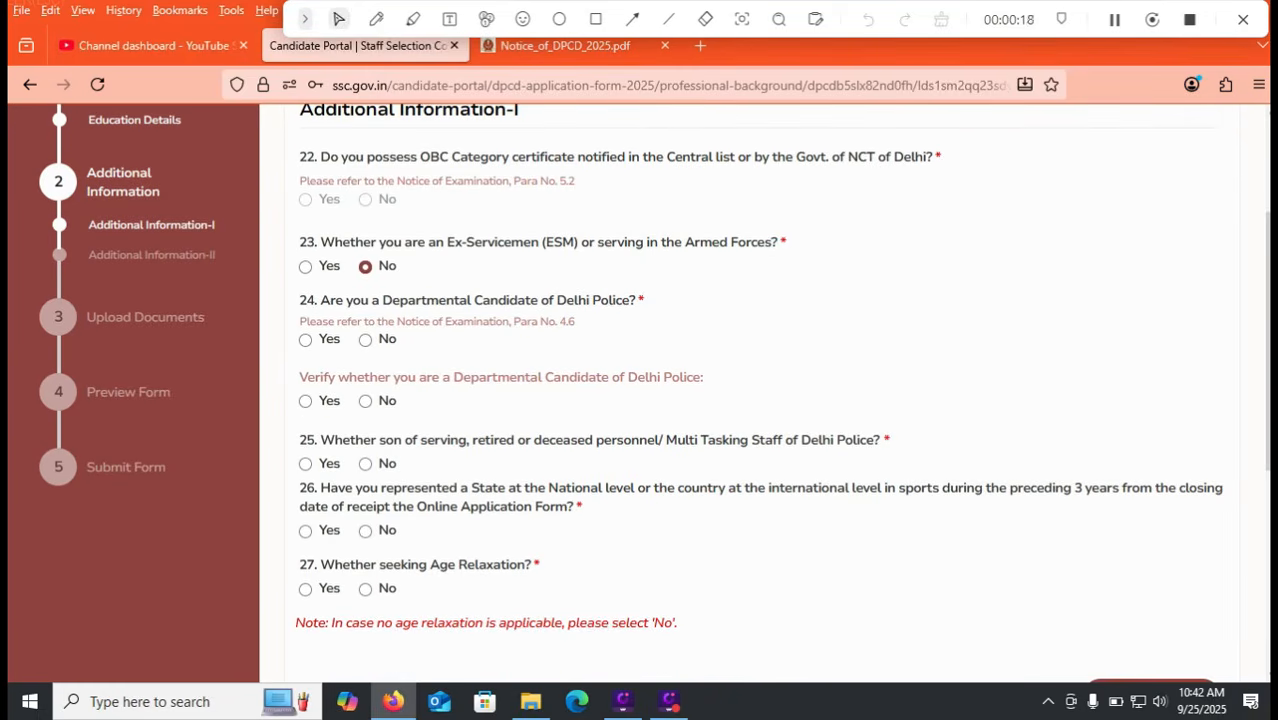
left_click(365, 339)
left_click(365, 400)
scroll(760, 400, "down", 1)
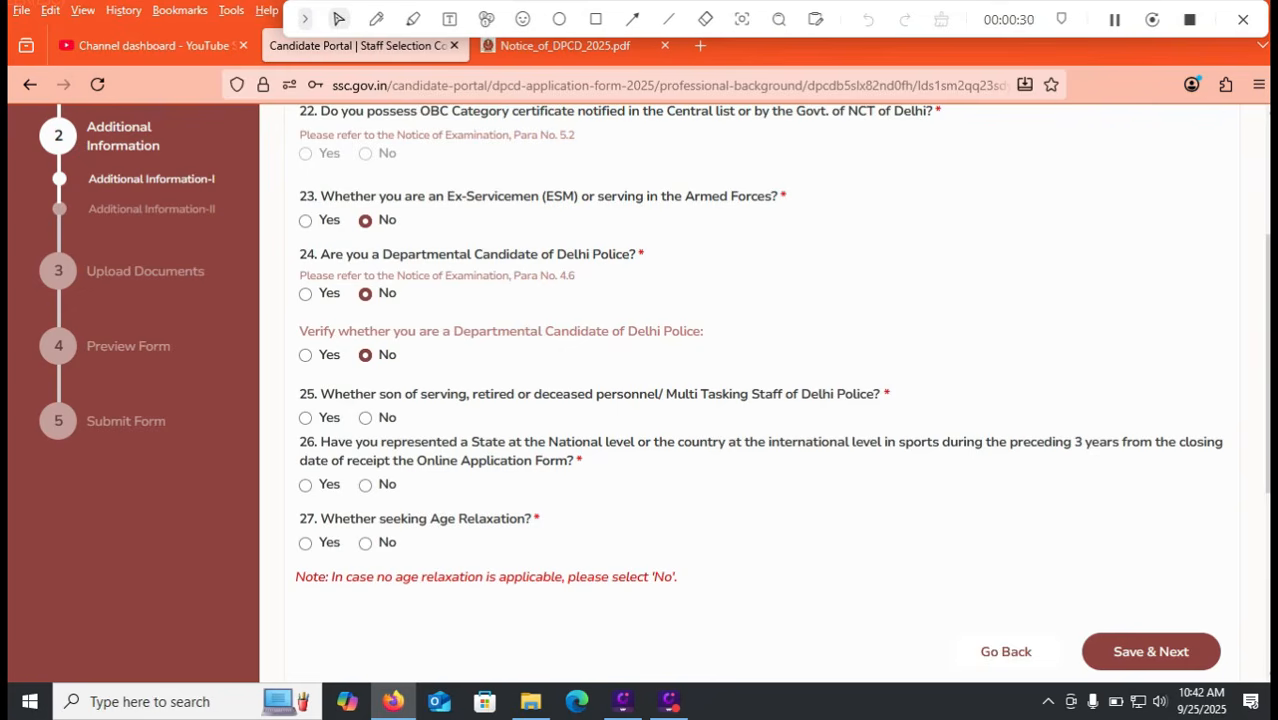
left_click(365, 418)
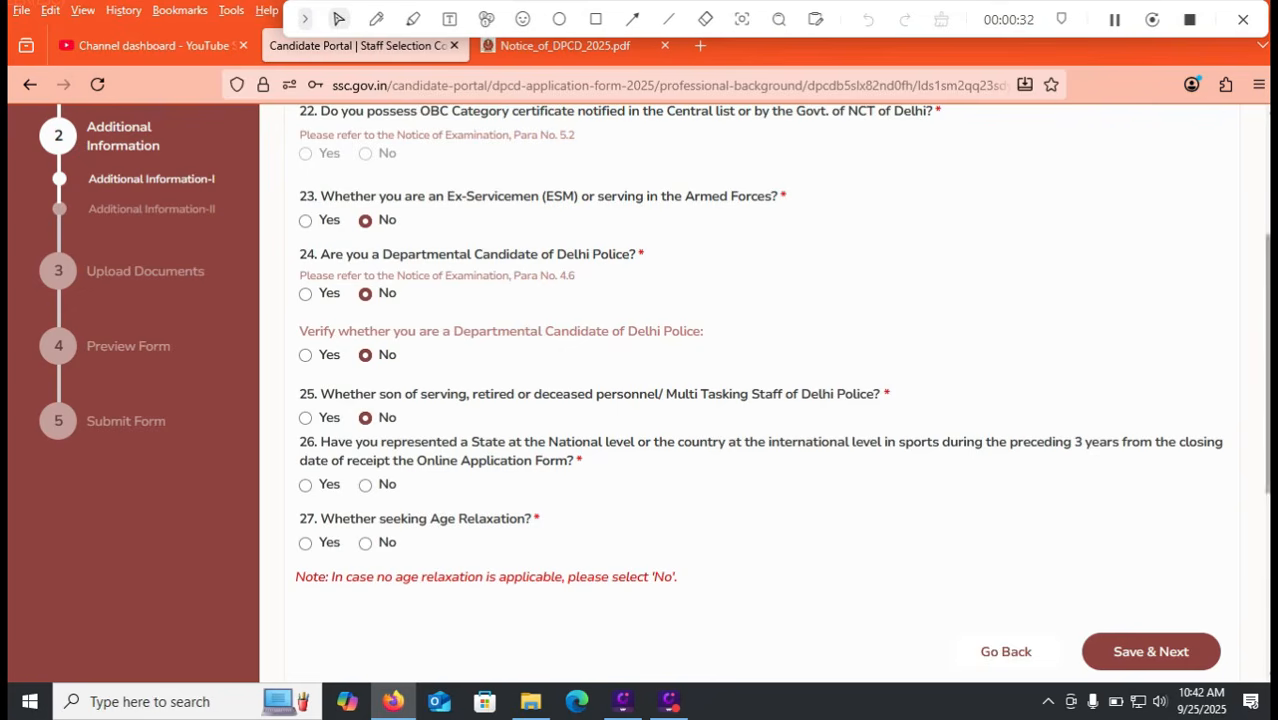
scroll(654, 388, "down", 1)
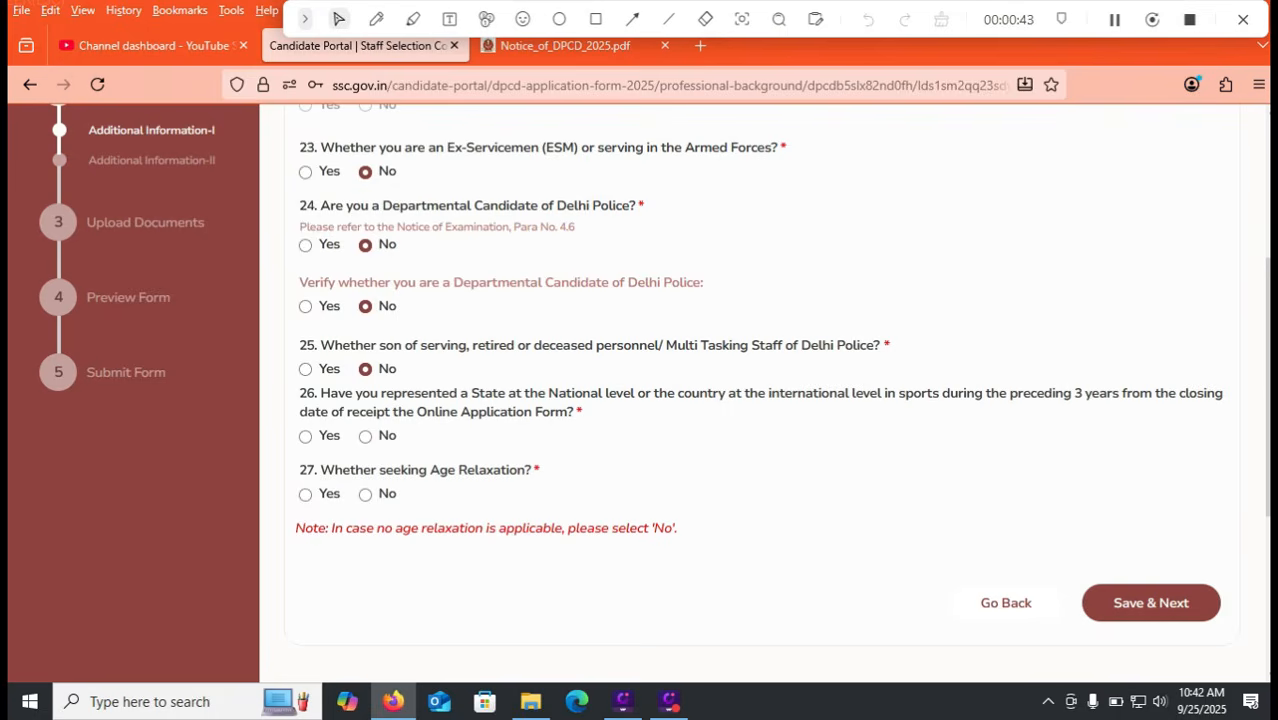
left_click(365, 436)
Step: Answer Yes to age relaxation and choose relaxation code 01 - SC/ST
left_click(305, 494)
left_click(1205, 600)
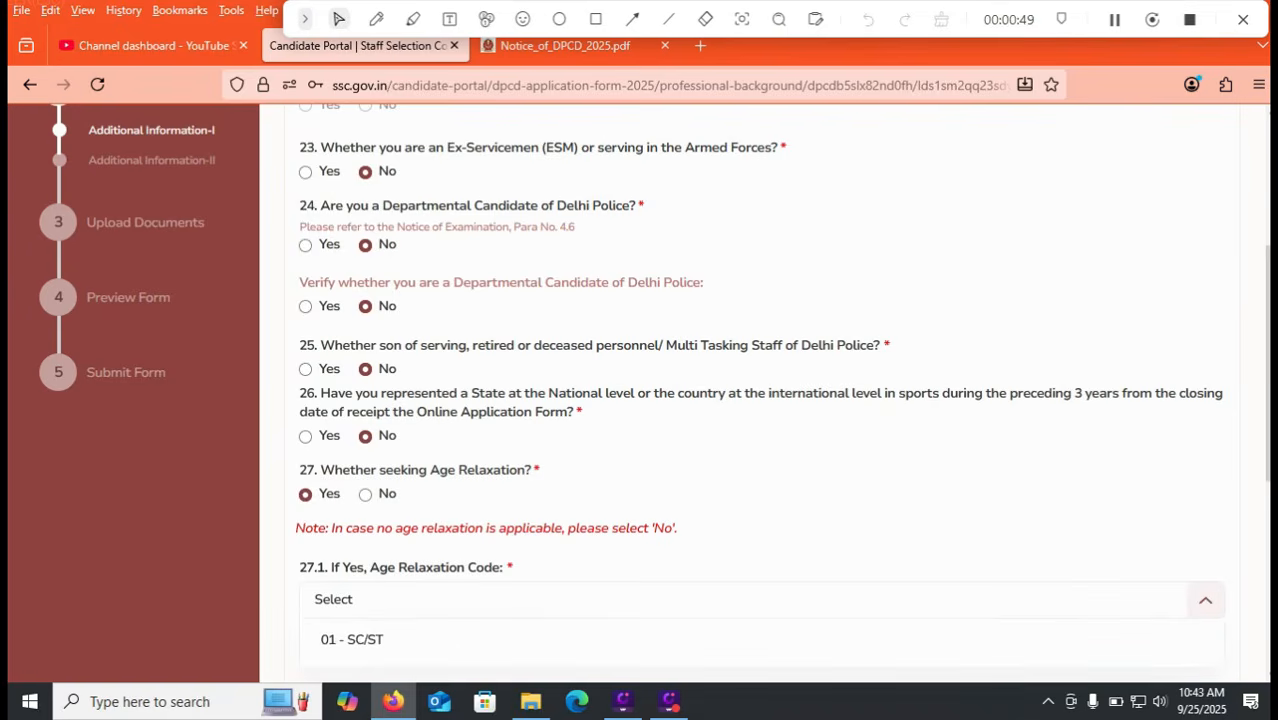
left_click_drag(1267, 430, 1267, 445)
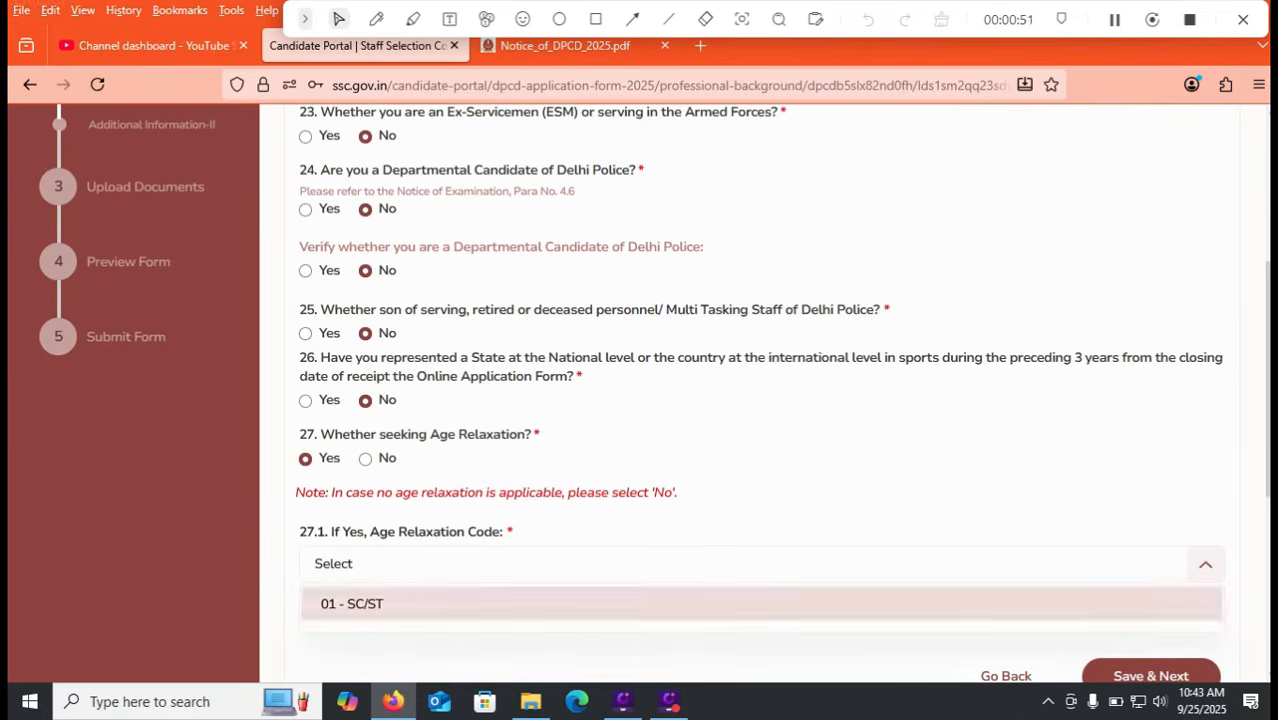
left_click(351, 604)
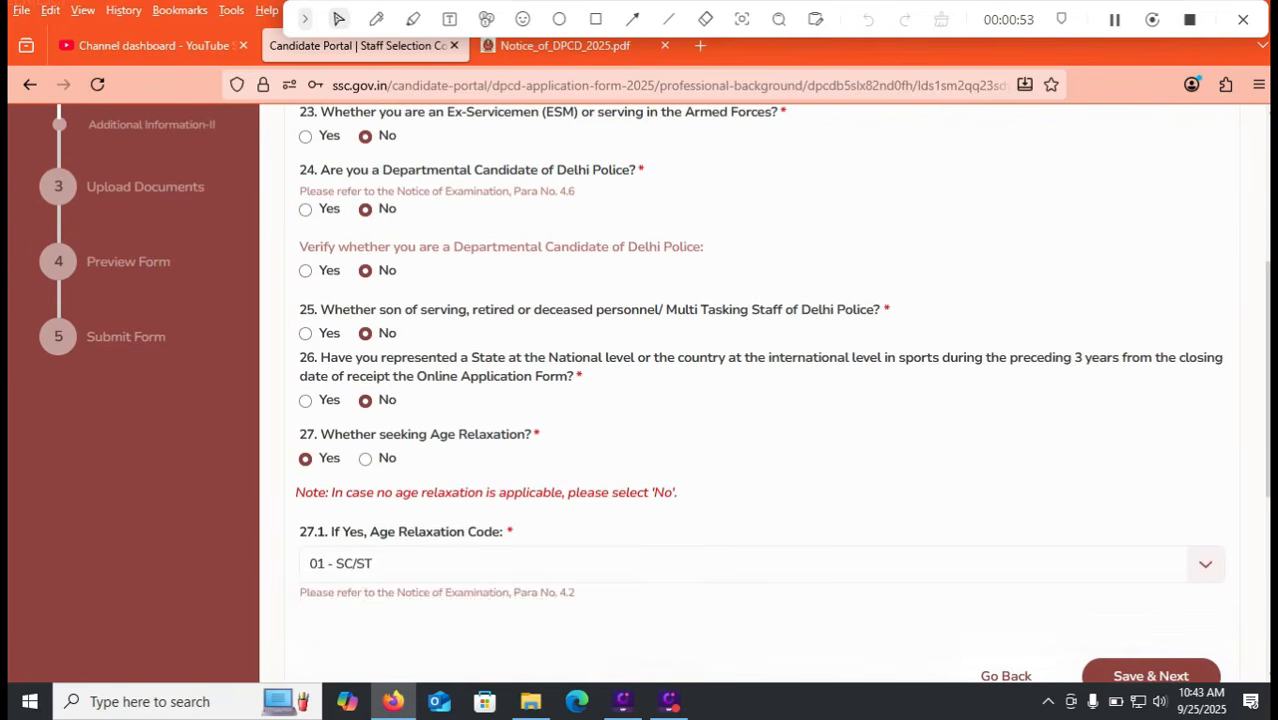
left_click(565, 45)
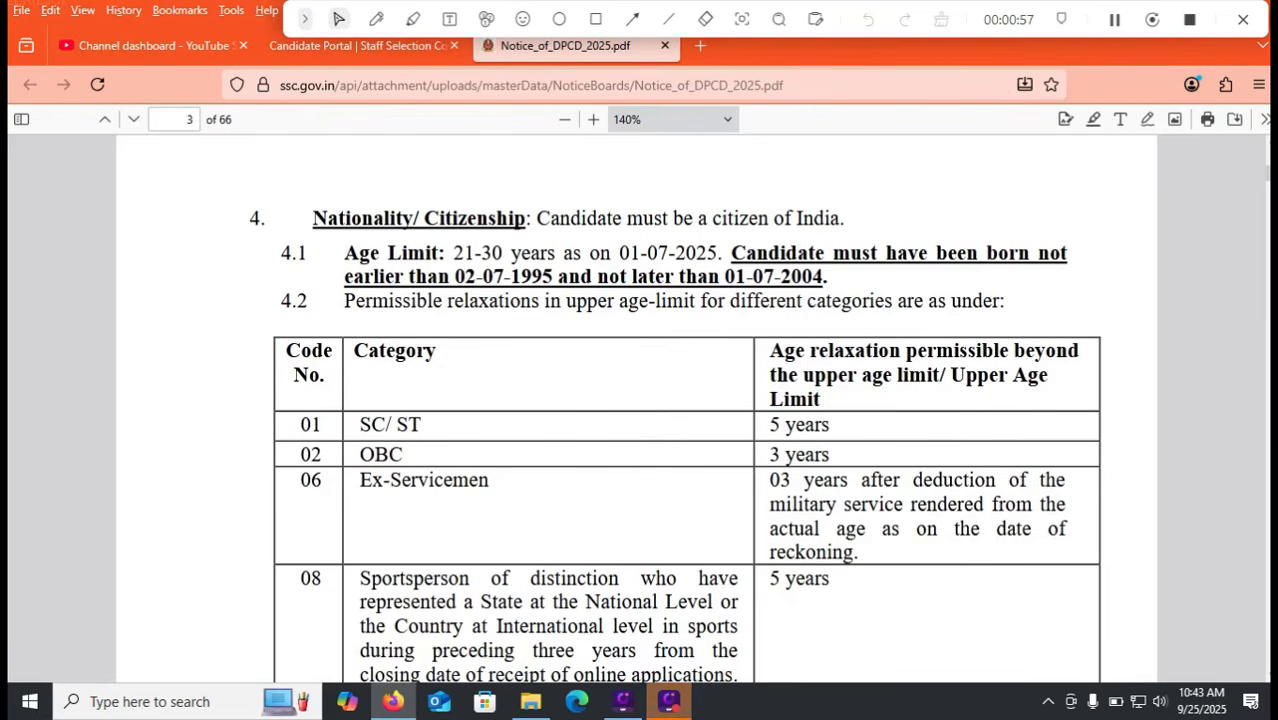
left_click_drag(453, 253, 503, 253)
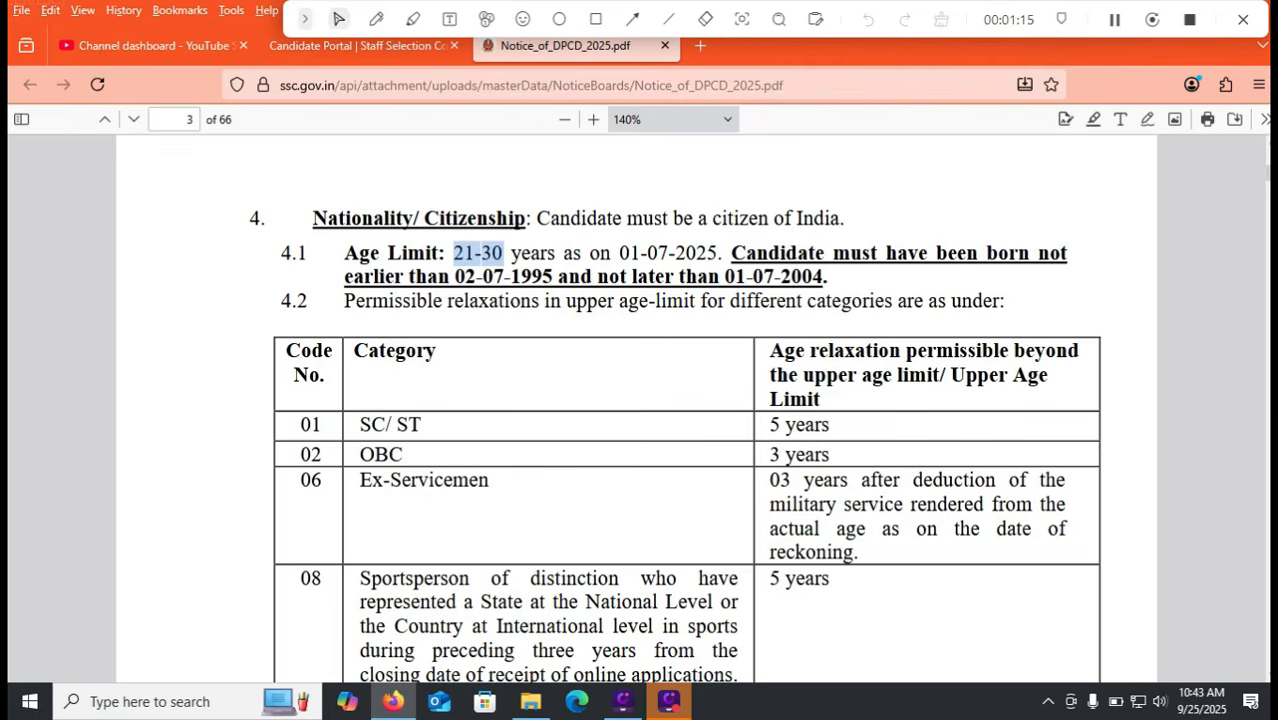
key("ctrl+shift+Tab")
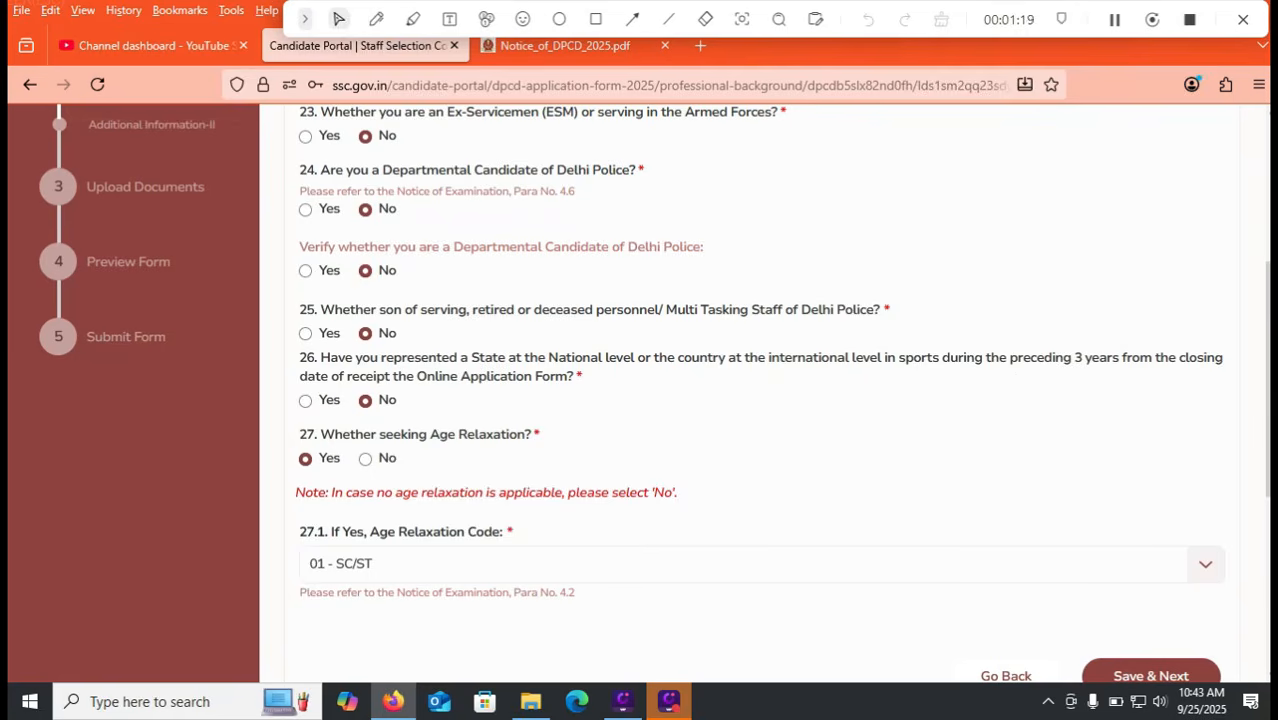
Step: Save the additional information and choose SR-Tirupathi (8006) as exam centre Preference 1
left_click(1150, 675)
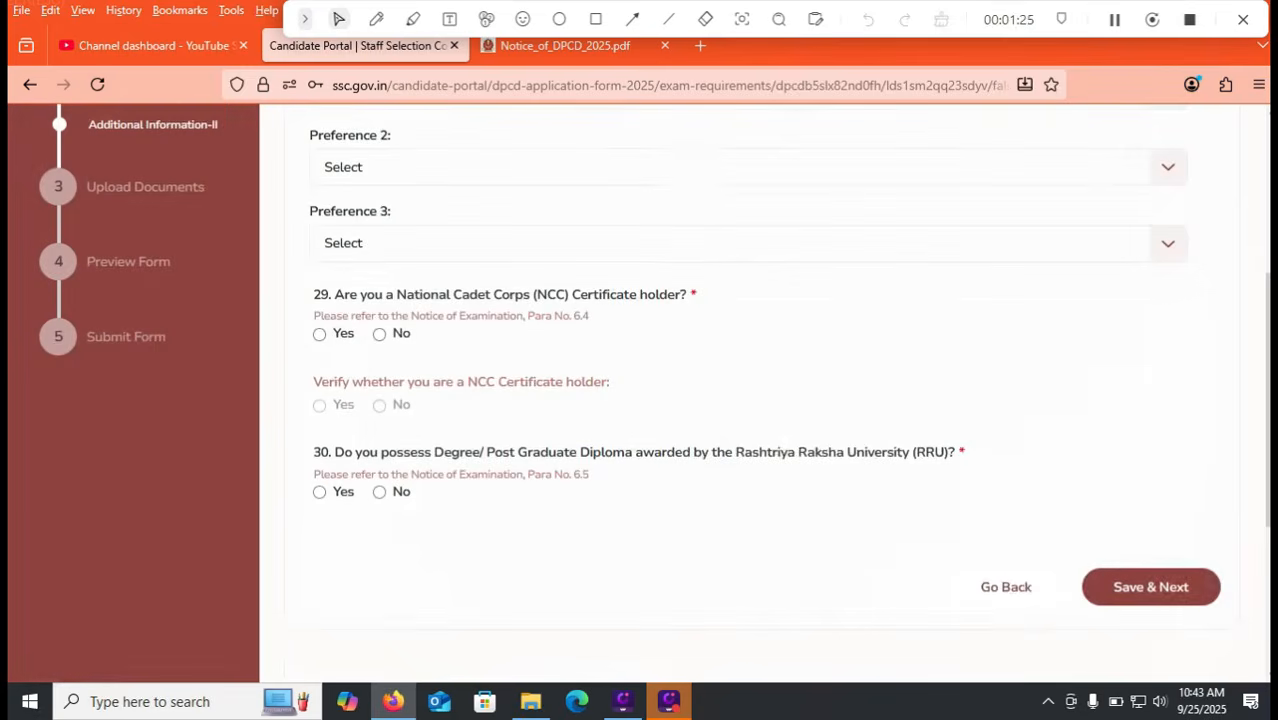
left_click_drag(1267, 400, 1267, 296)
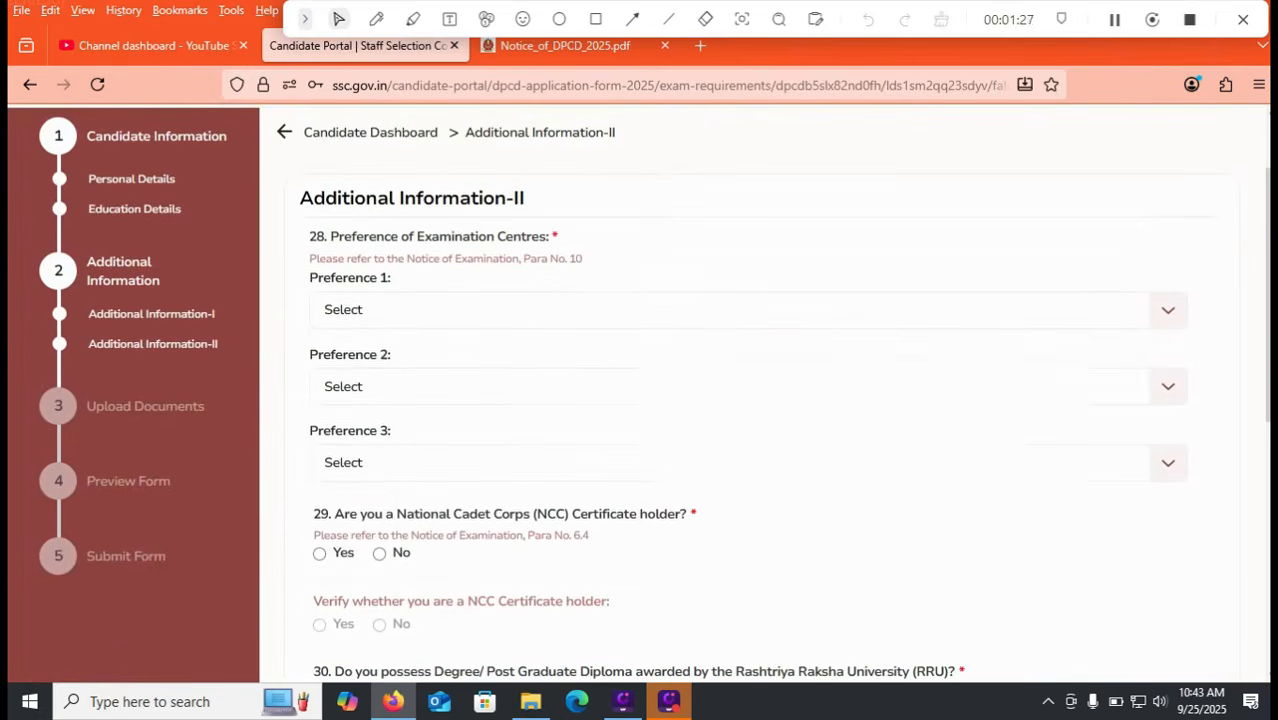
left_click(740, 309)
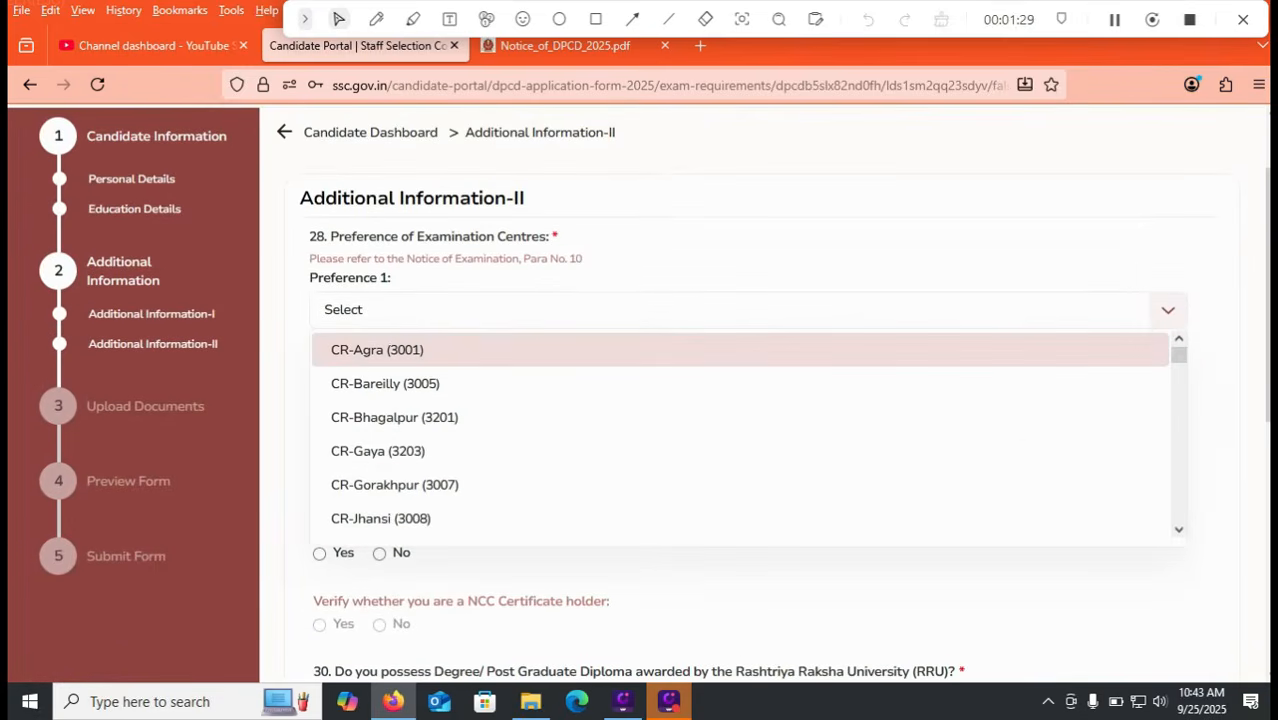
scroll(740, 468, "down", 15)
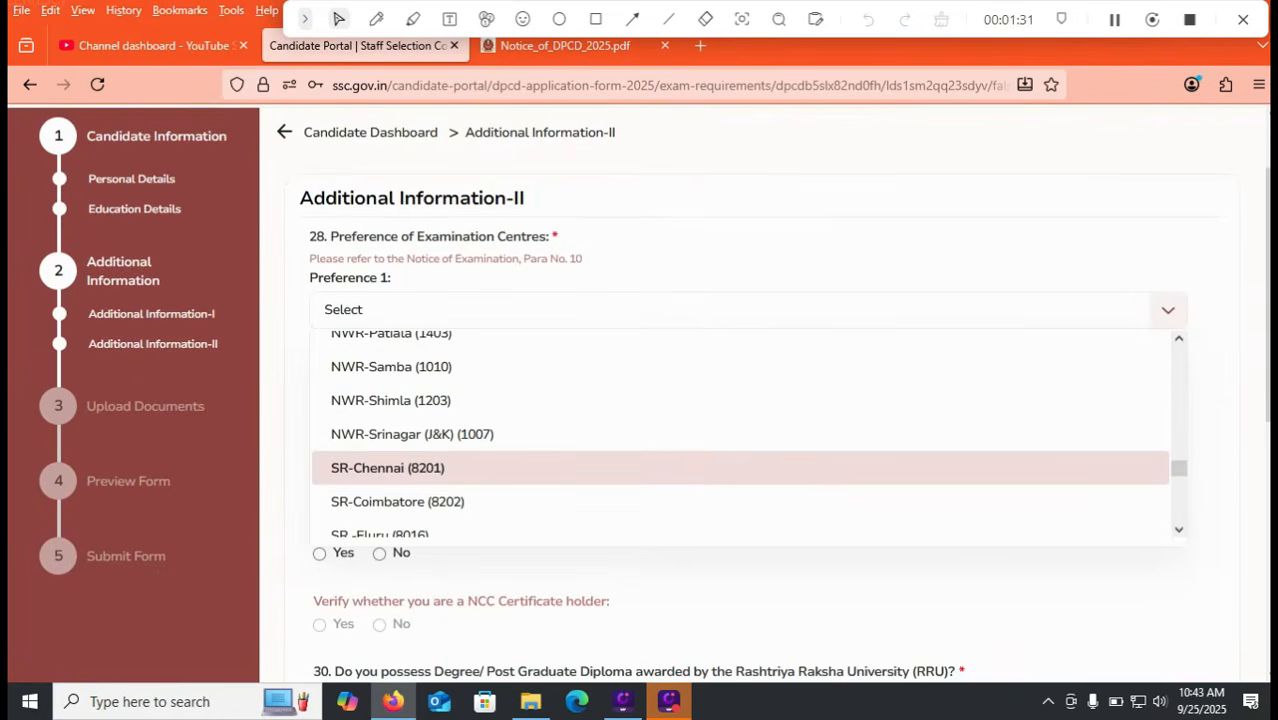
scroll(740, 433, "down", 3)
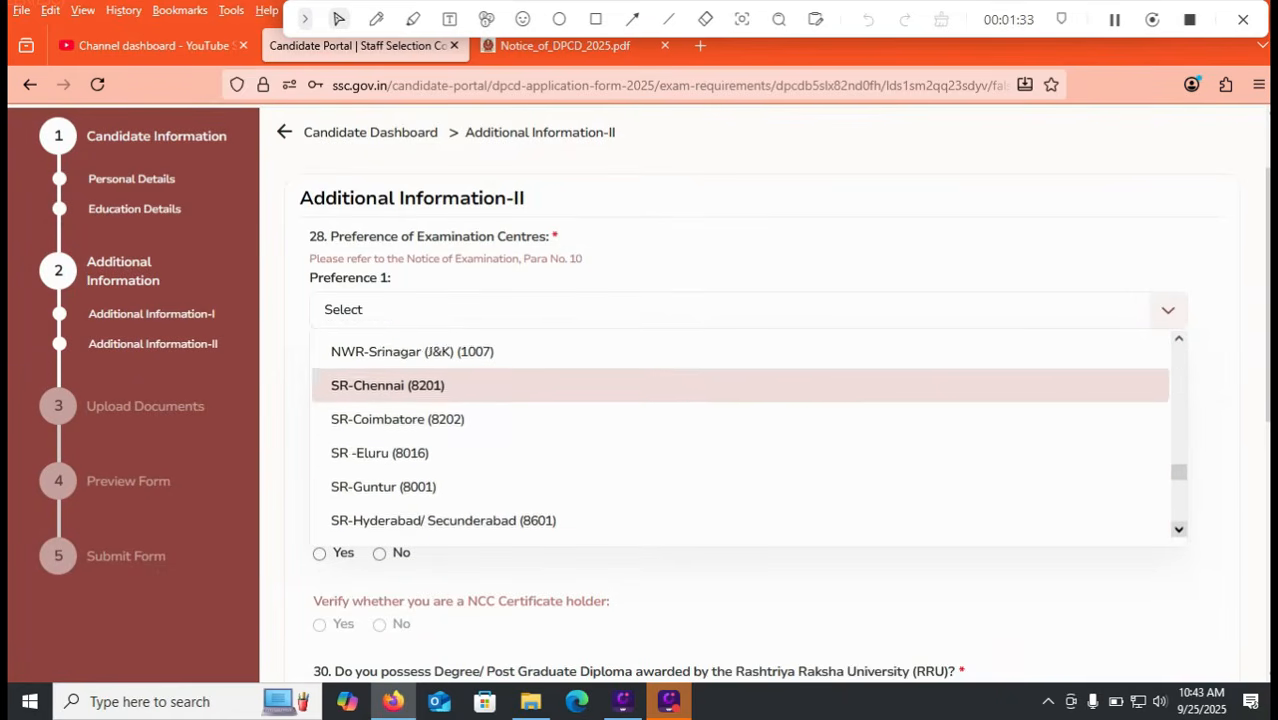
scroll(740, 433, "down", 2)
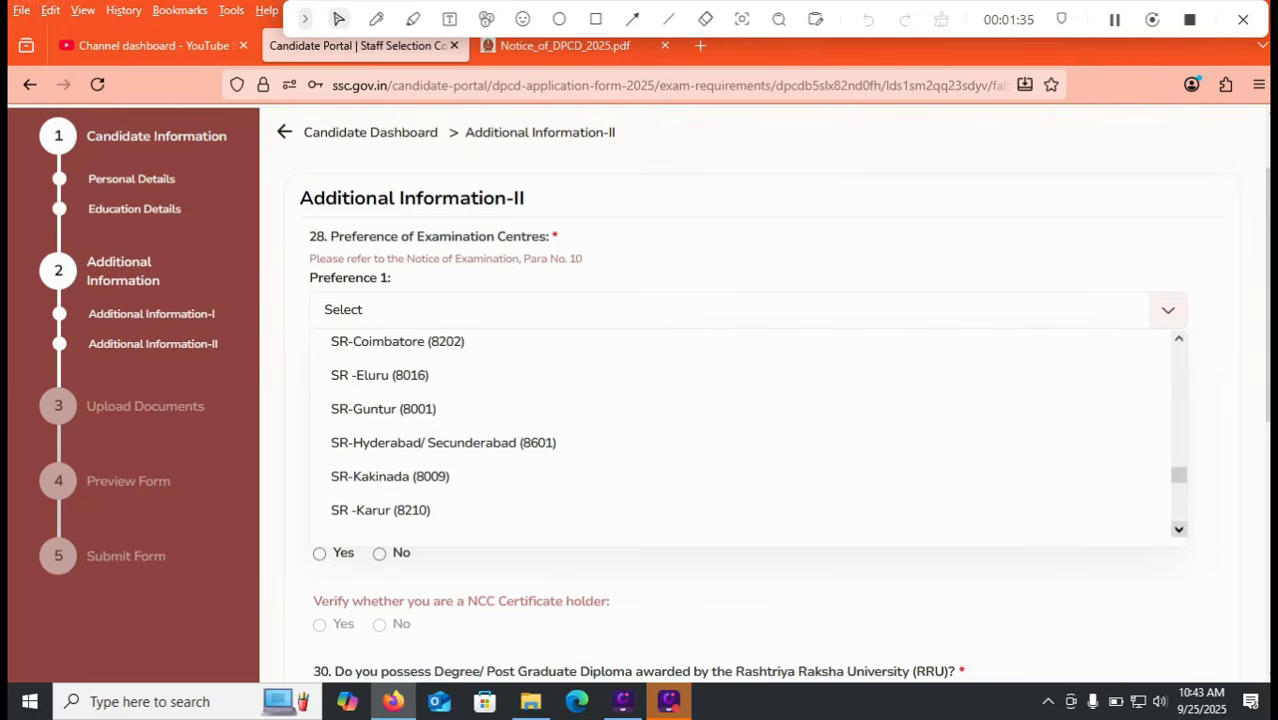
scroll(740, 433, "down", 4)
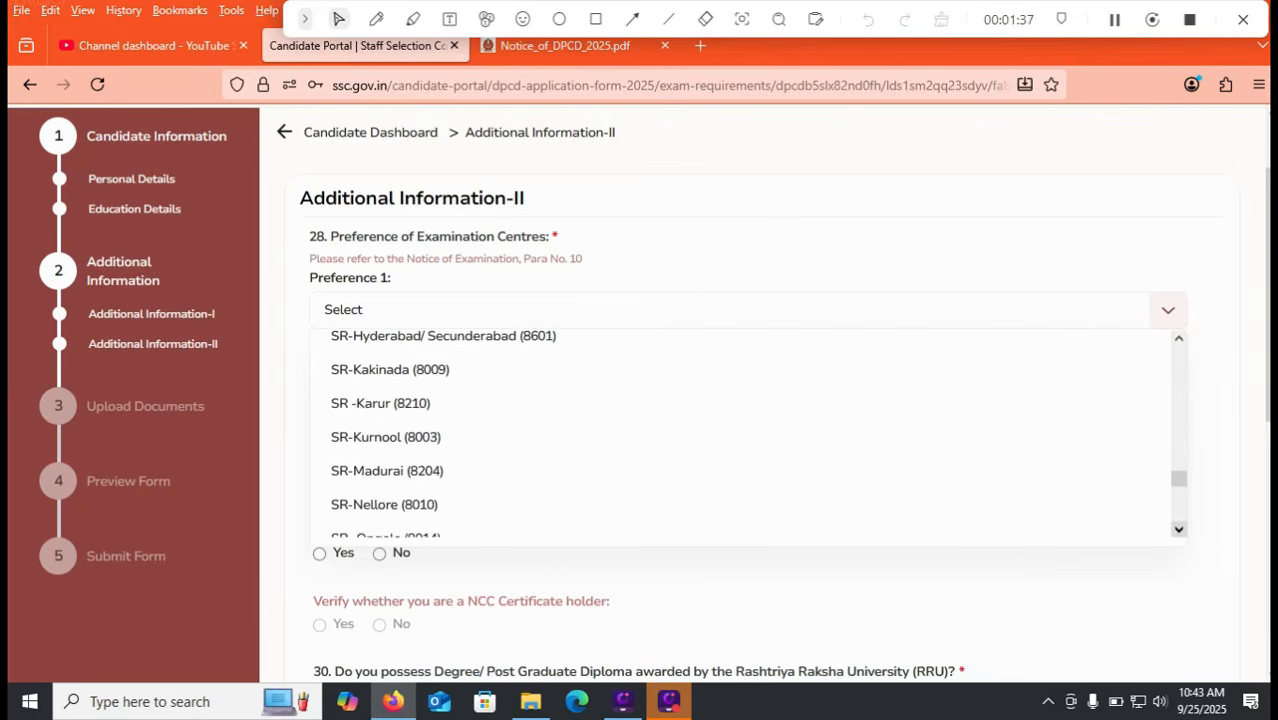
scroll(740, 433, "down", 4)
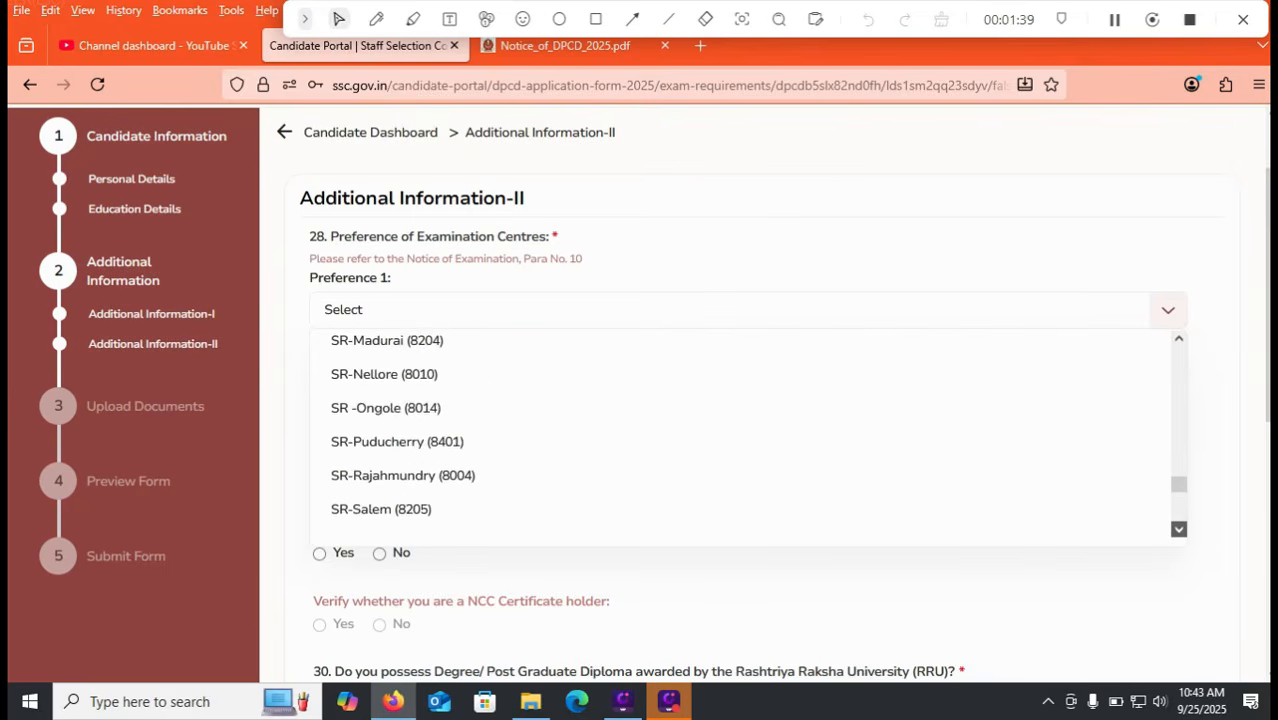
scroll(740, 433, "down", 3)
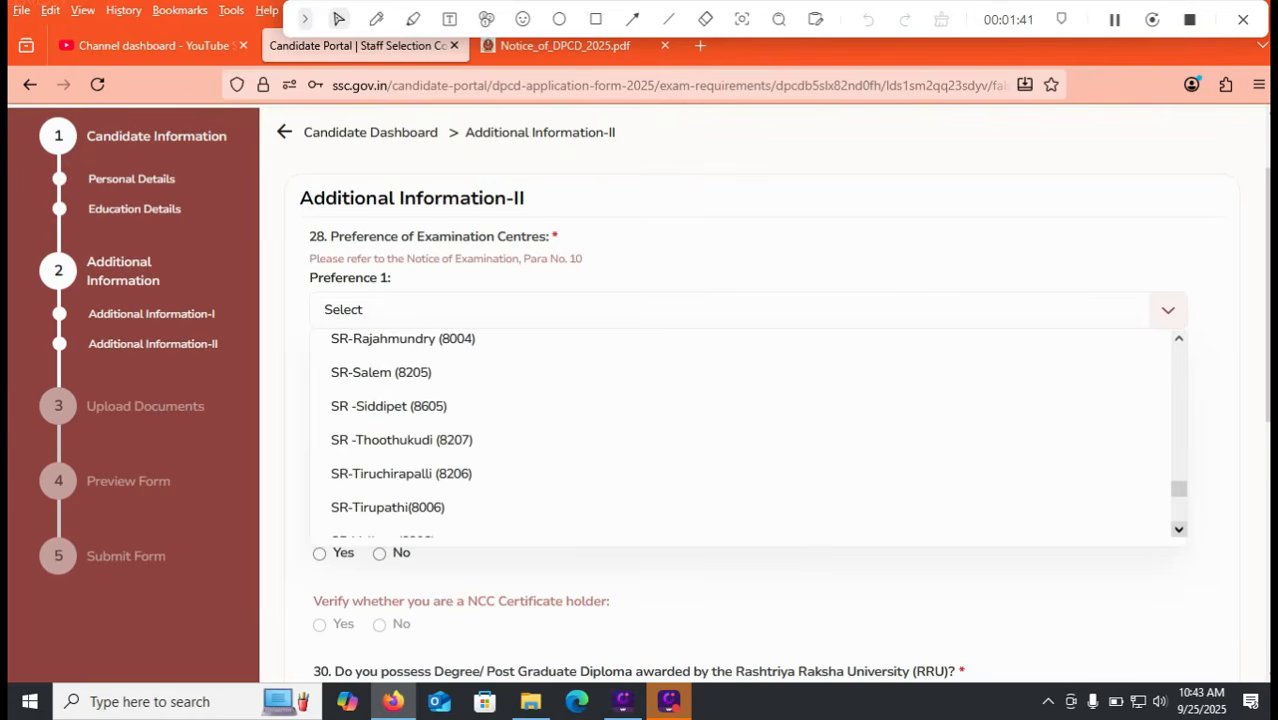
scroll(740, 433, "down", 2)
scroll(740, 433, "down", 1)
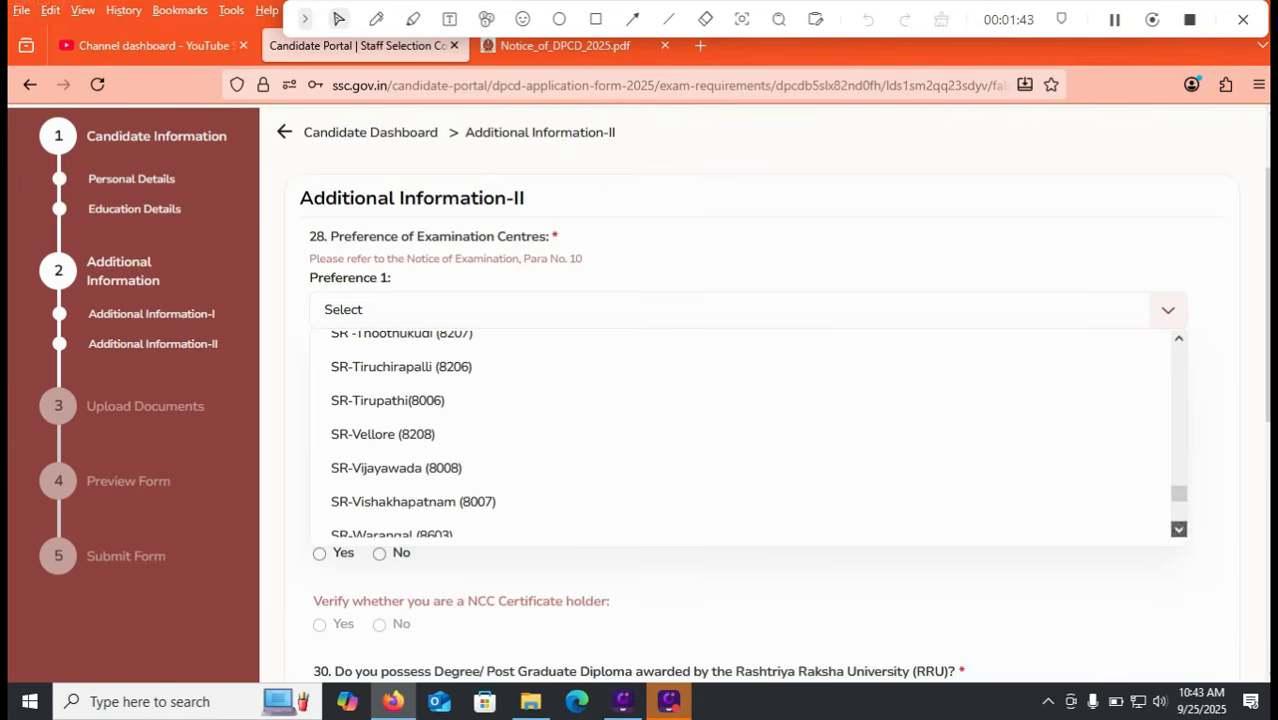
scroll(740, 433, "down", 2)
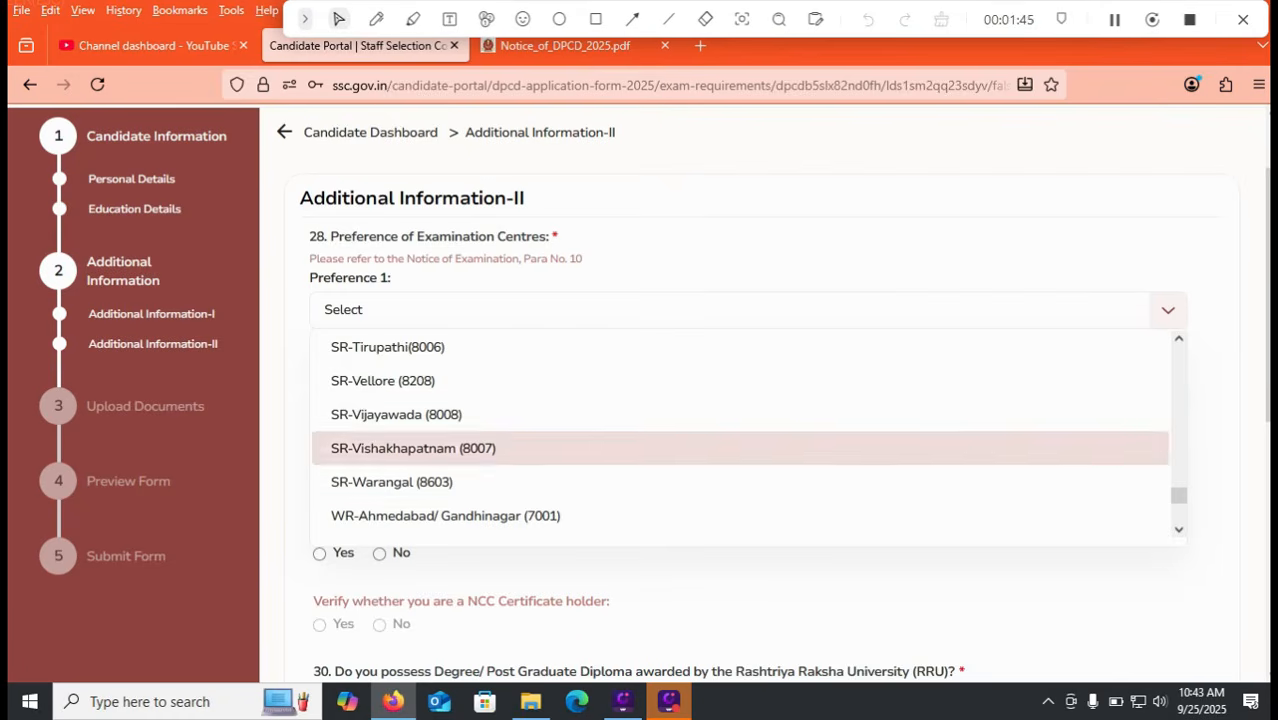
left_click(388, 347)
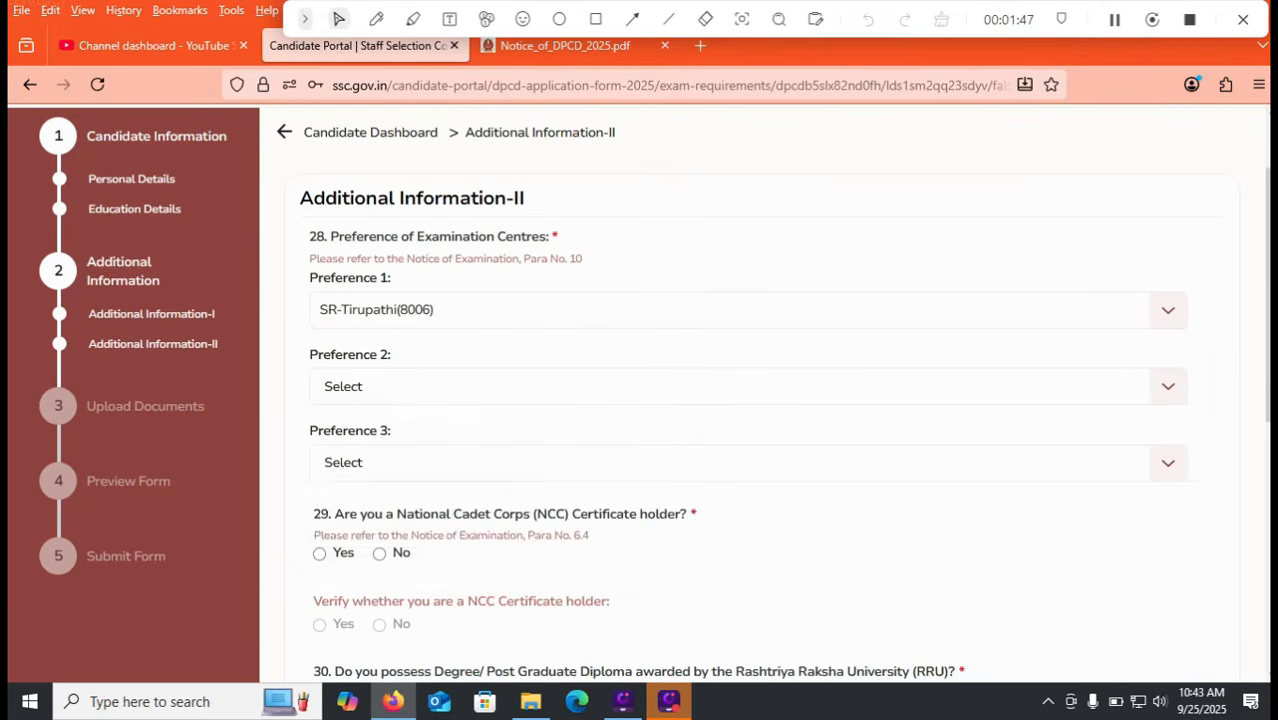
Step: Set Preference 2 to SR-Guntur (8001) and Preference 3 to SR-Chennai (8201)
left_click(400, 386)
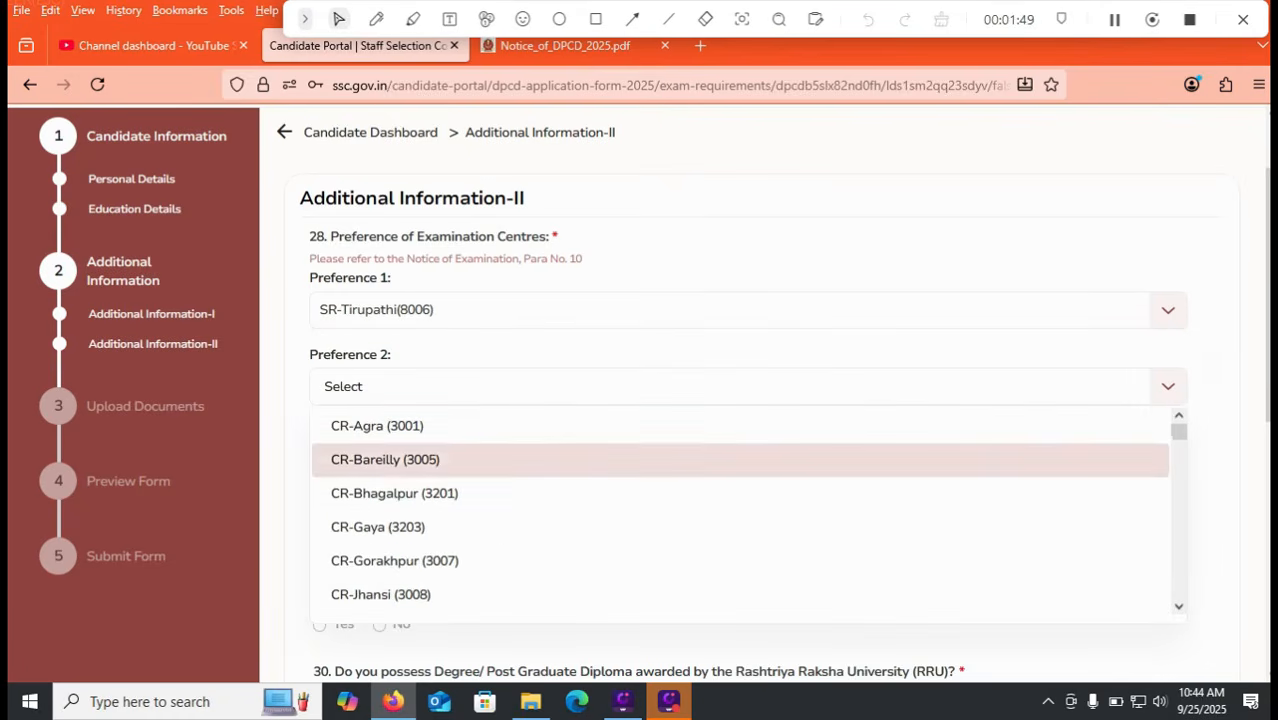
scroll(740, 476, "down", 10)
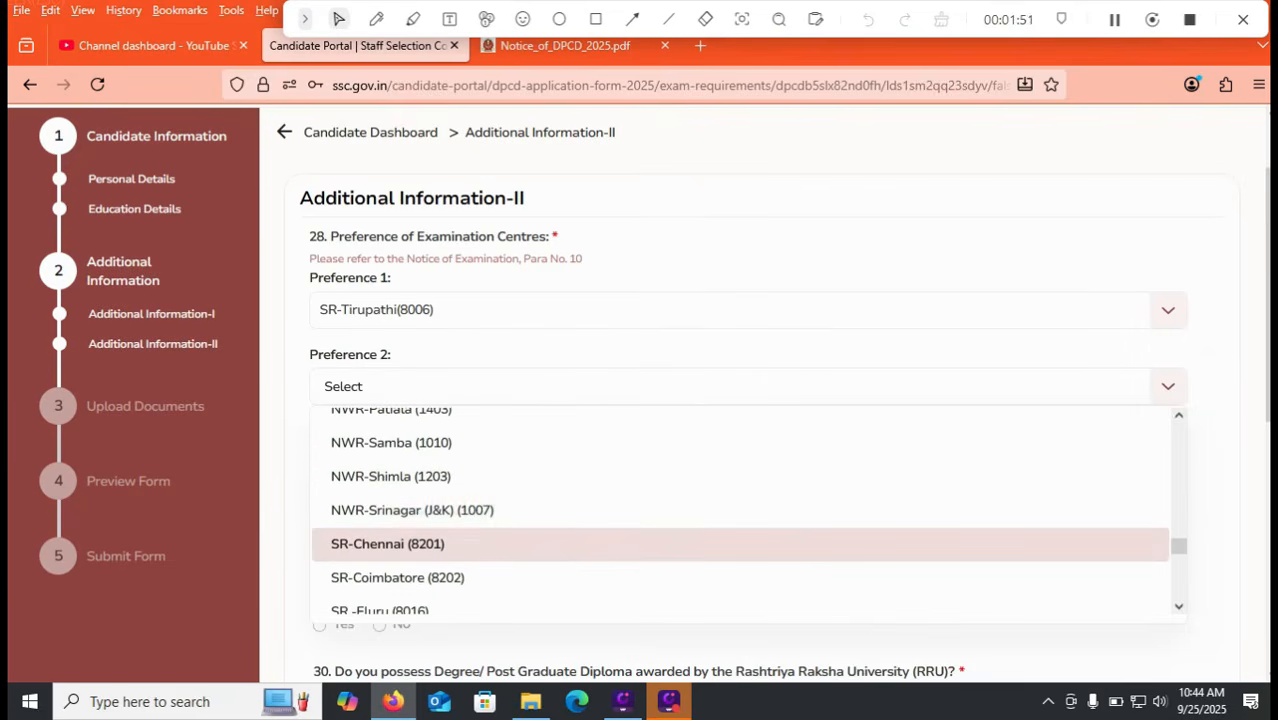
scroll(740, 450, "down", 5)
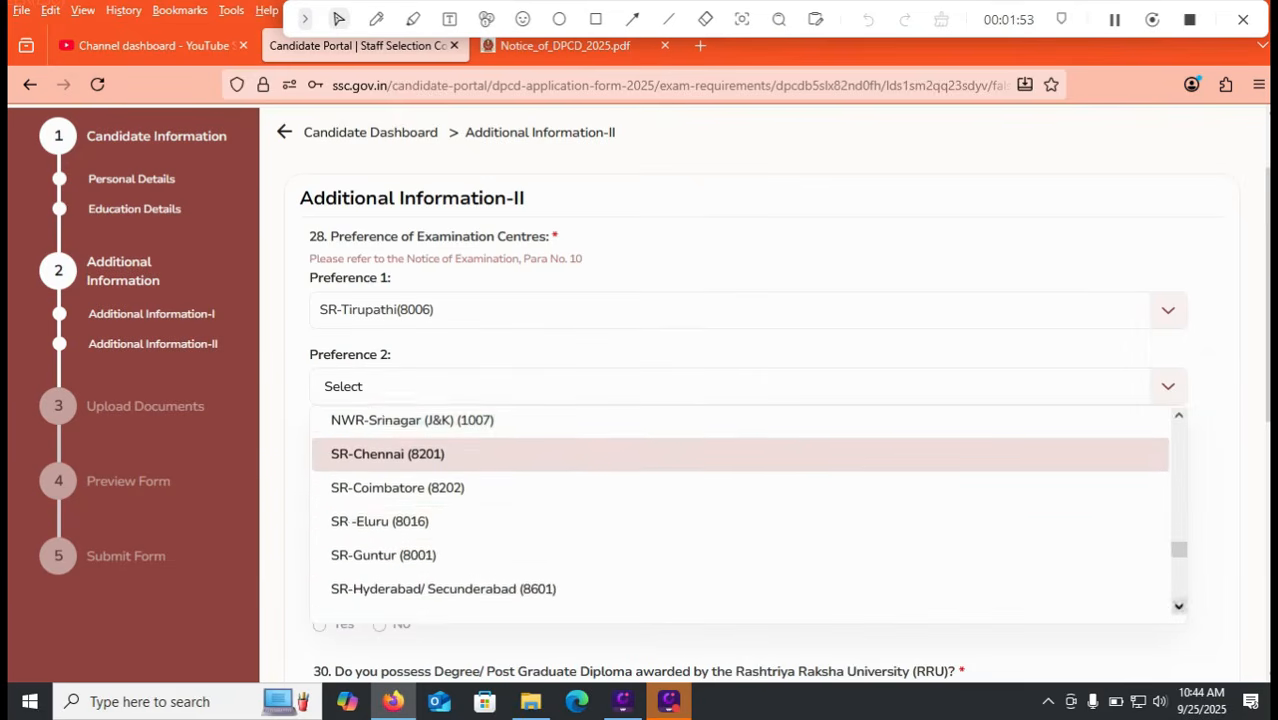
left_click(400, 483)
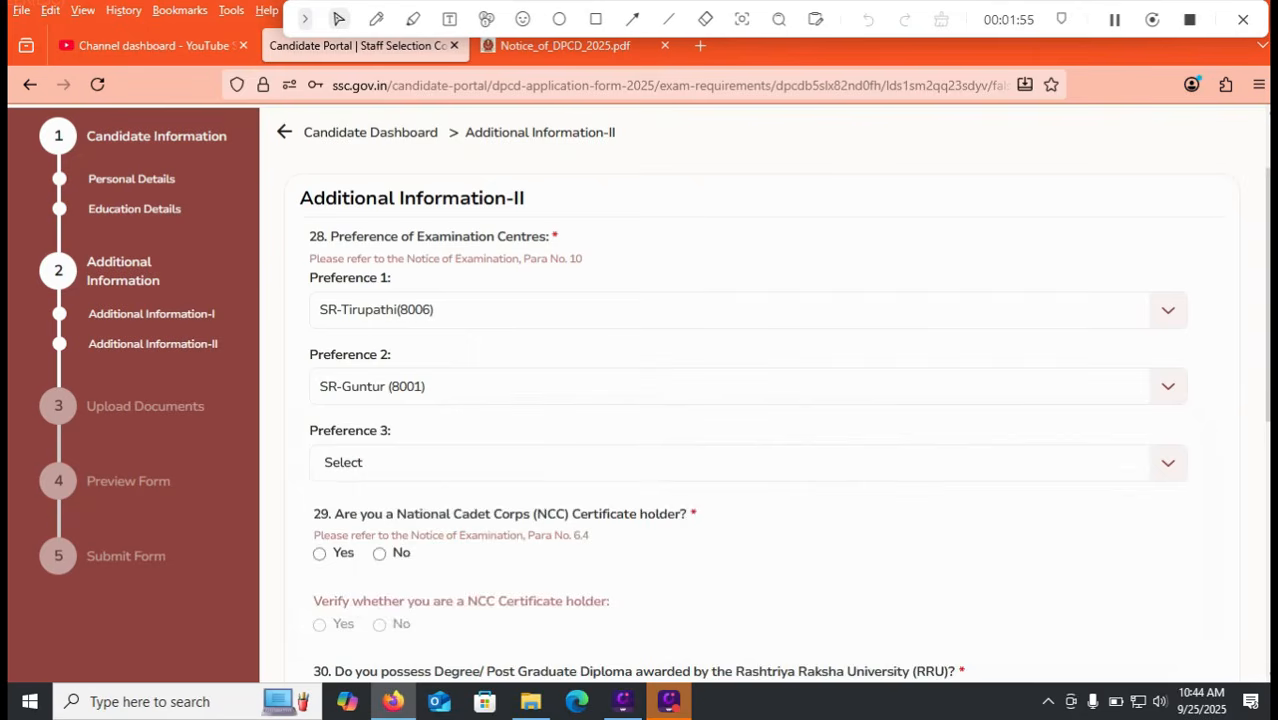
left_click(400, 462)
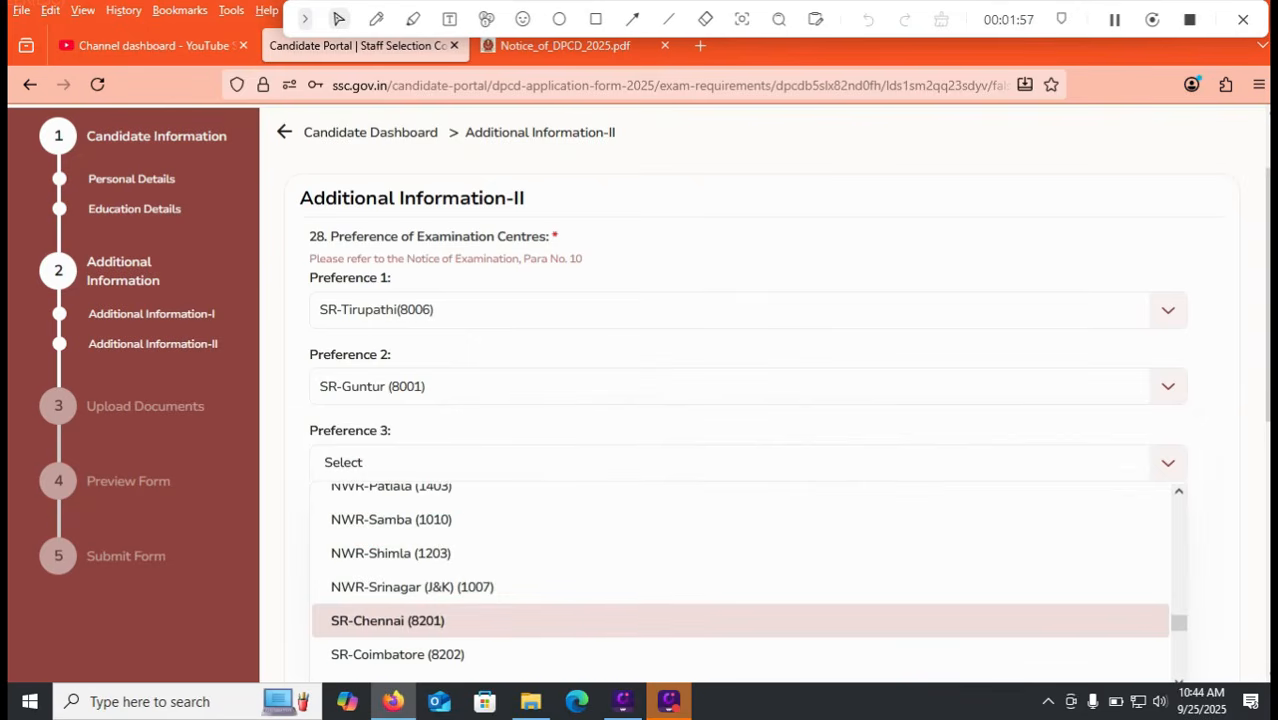
left_click(388, 620)
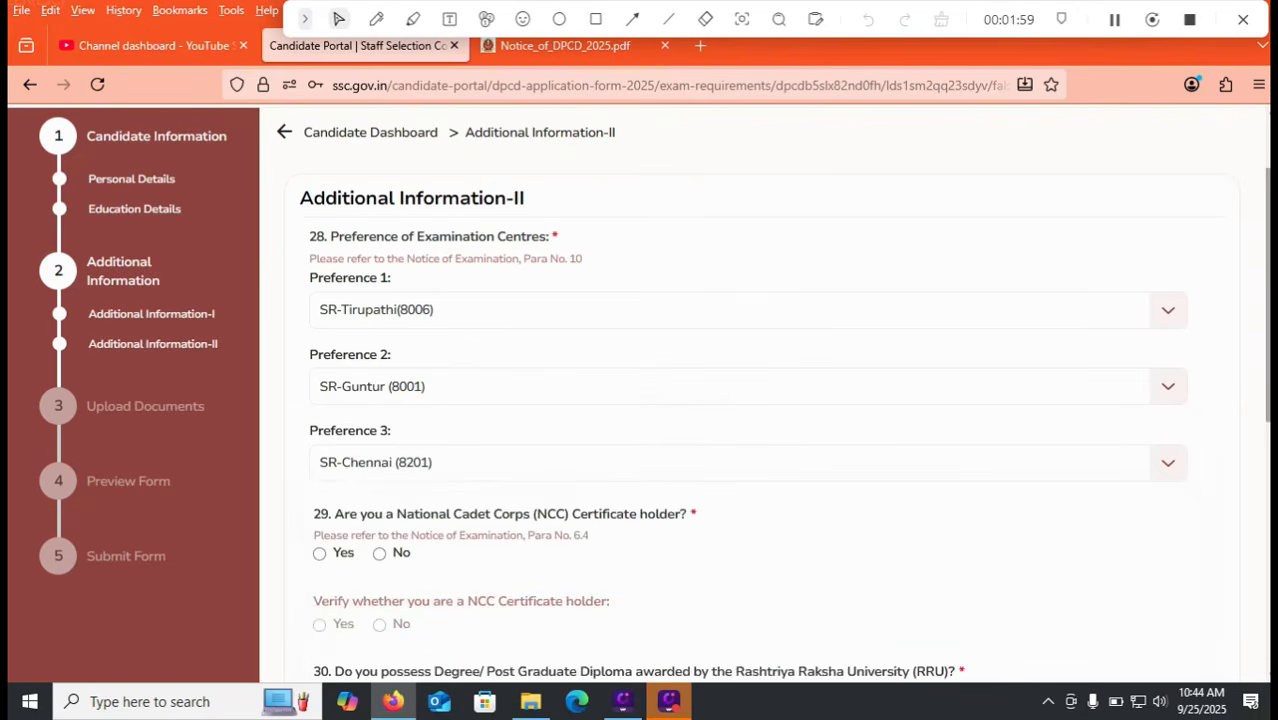
Step: Answer No to the NCC certificate question, its confirmation, and the RRU degree question
scroll(740, 400, "down", 2)
scroll(740, 400, "down", 2)
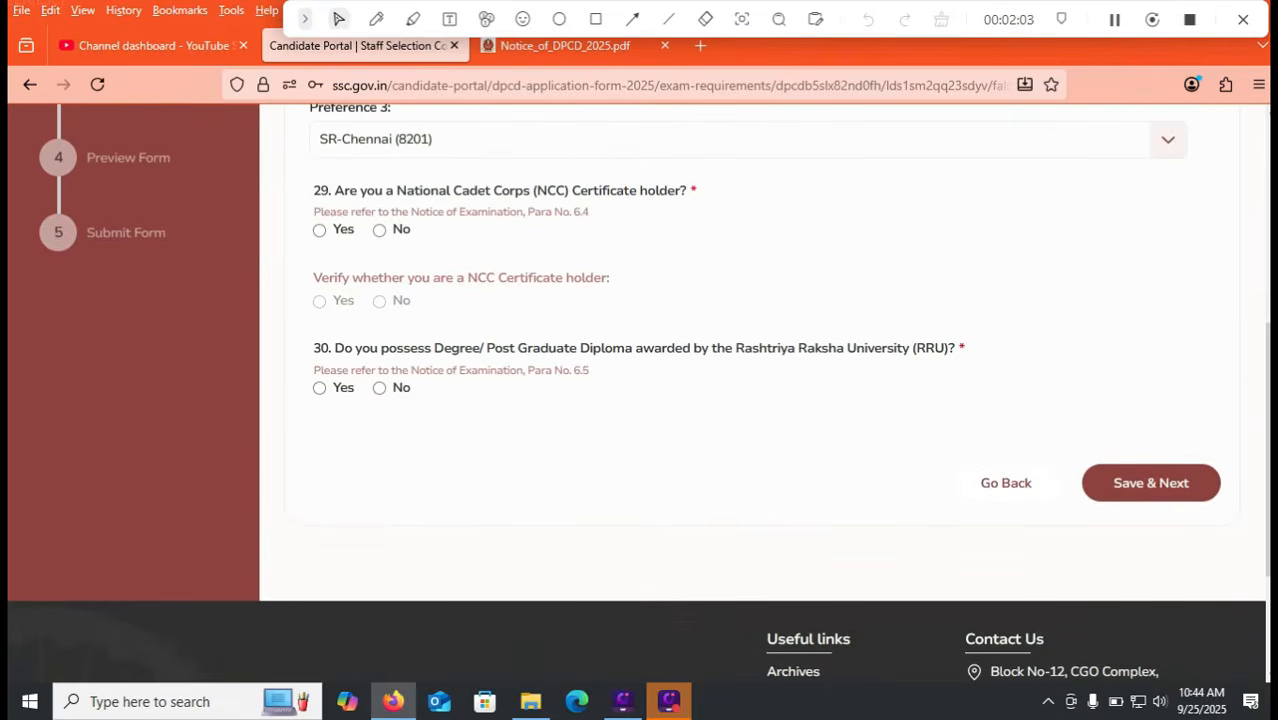
left_click(319, 230)
left_click(760, 401)
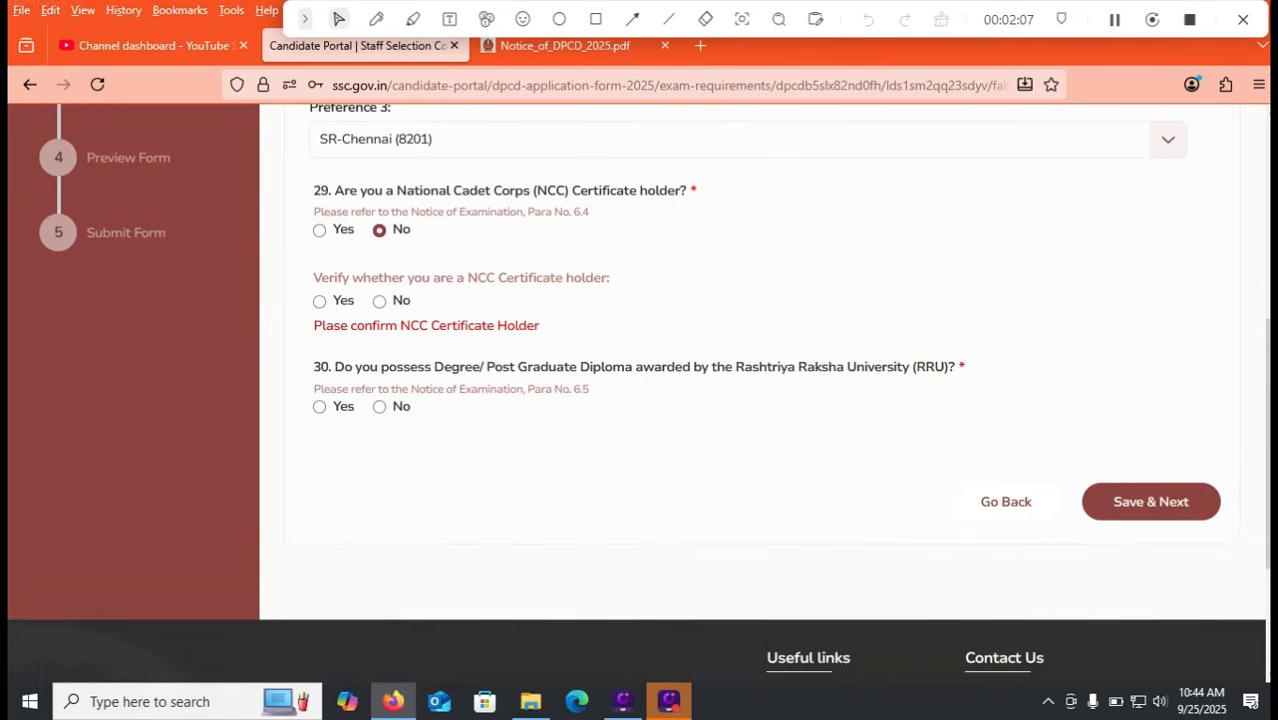
left_click(379, 301)
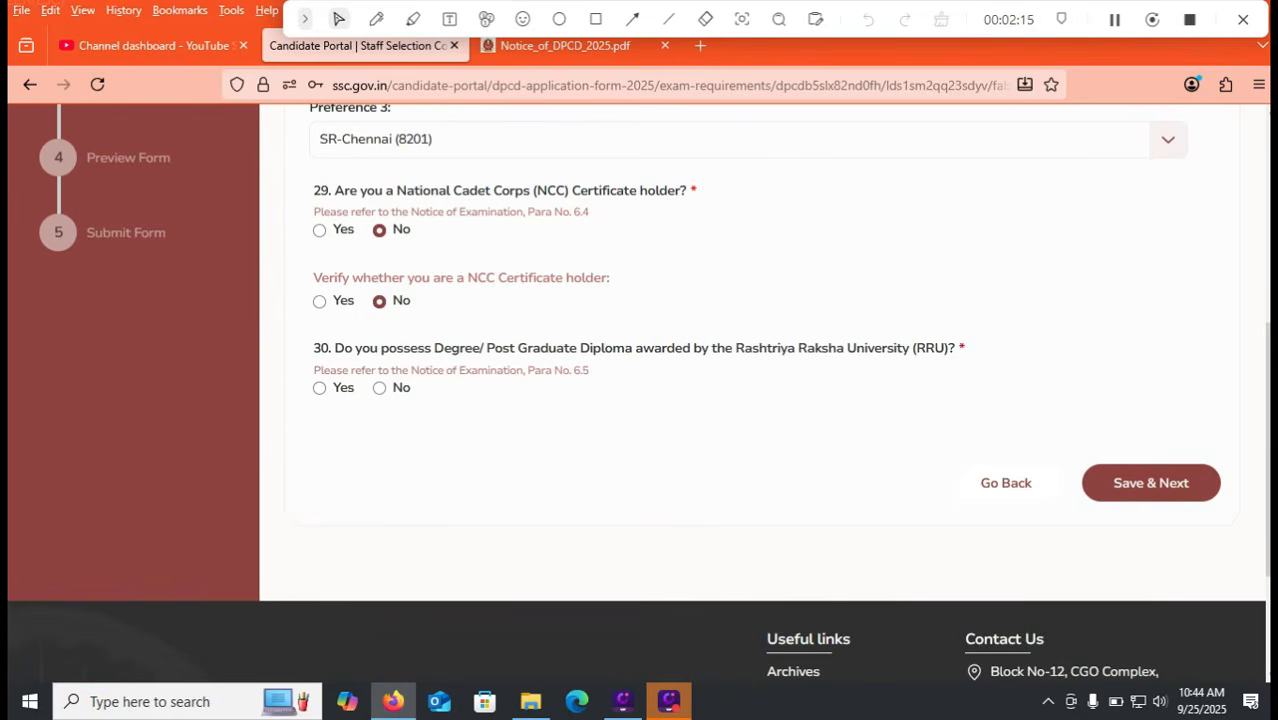
left_click(379, 388)
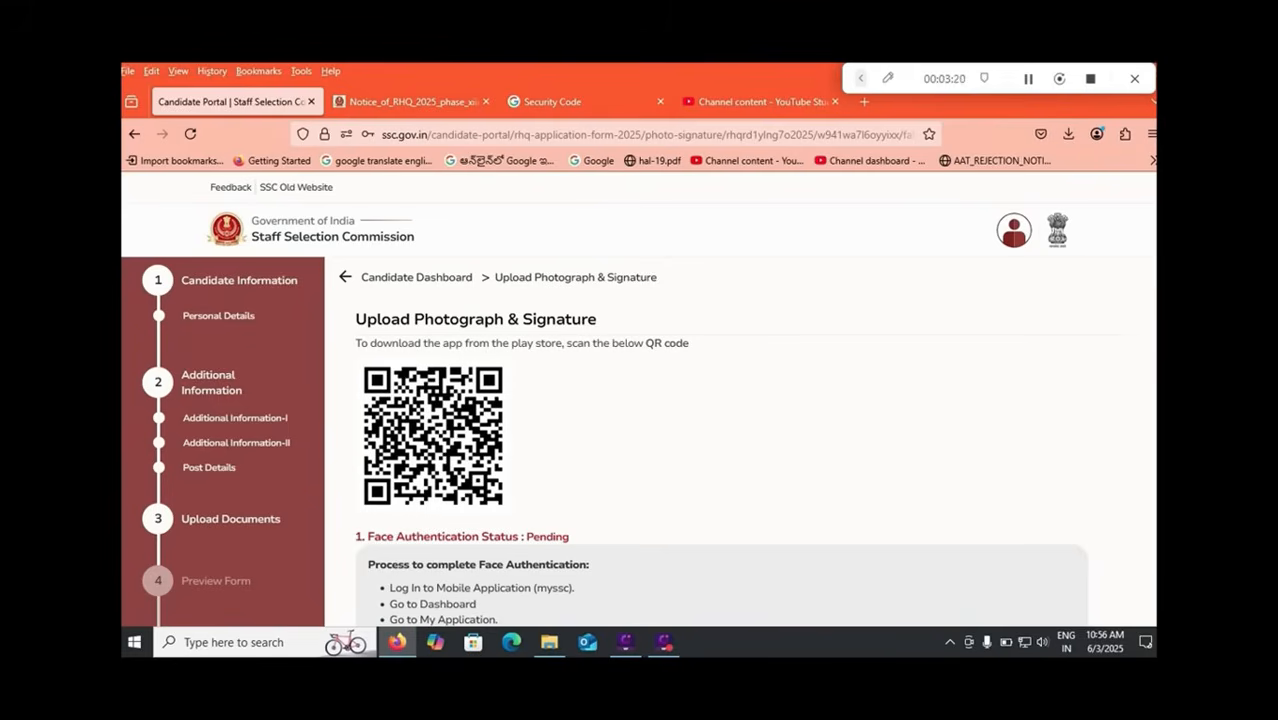
Step: Read through the Capture Your Photograph instructions, then switch to the Notice_of_RHQ_2025 PDF tab
scroll(640, 400, "down", 3)
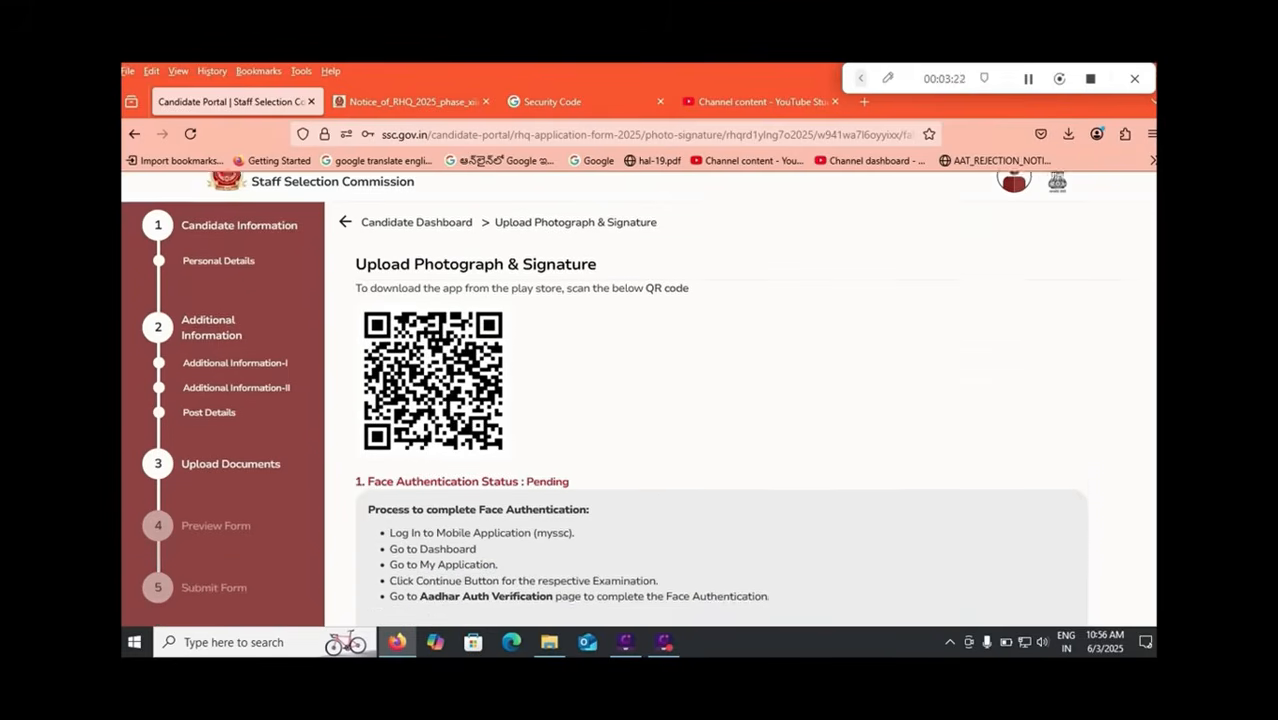
scroll(640, 400, "down", 1)
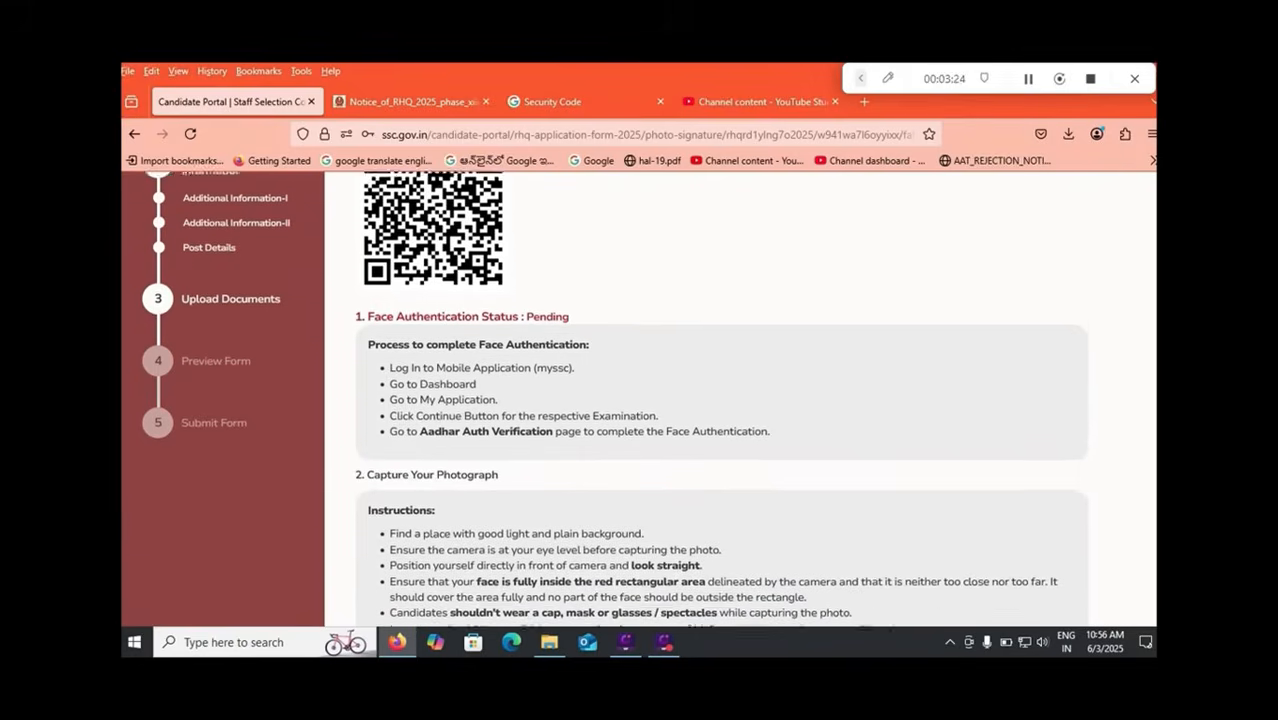
scroll(640, 400, "down", 1)
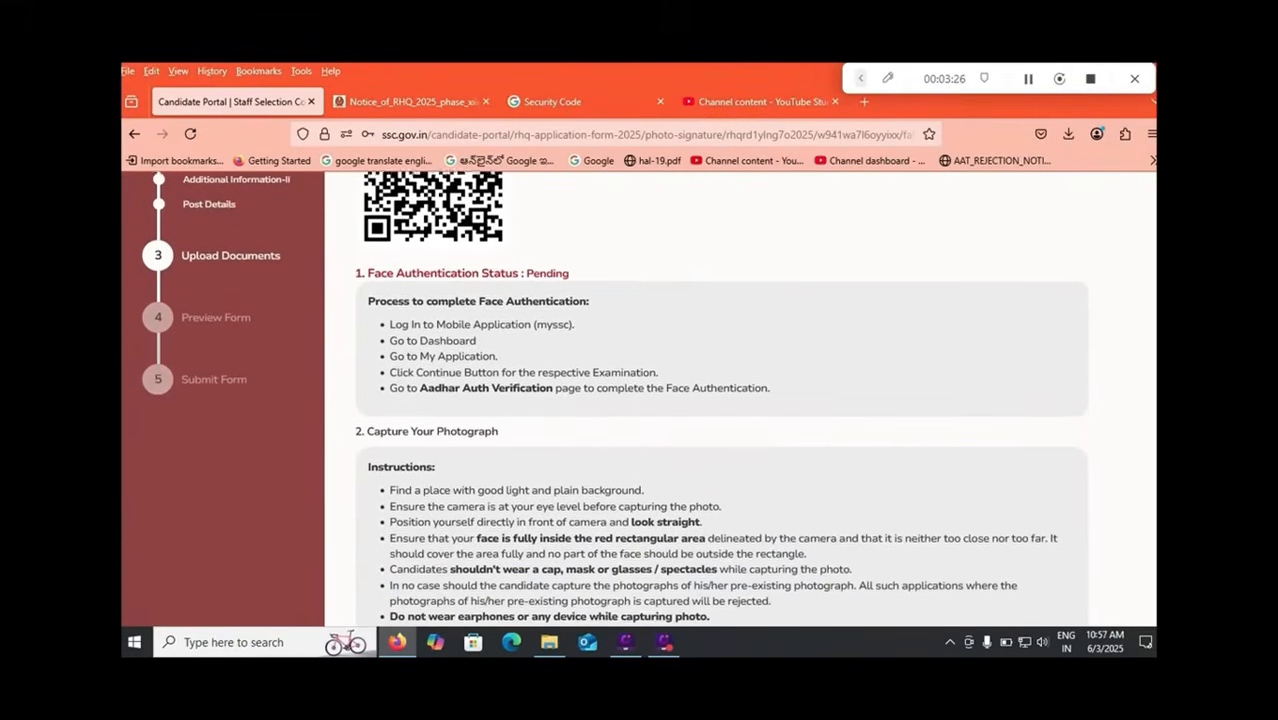
scroll(640, 400, "down", 1)
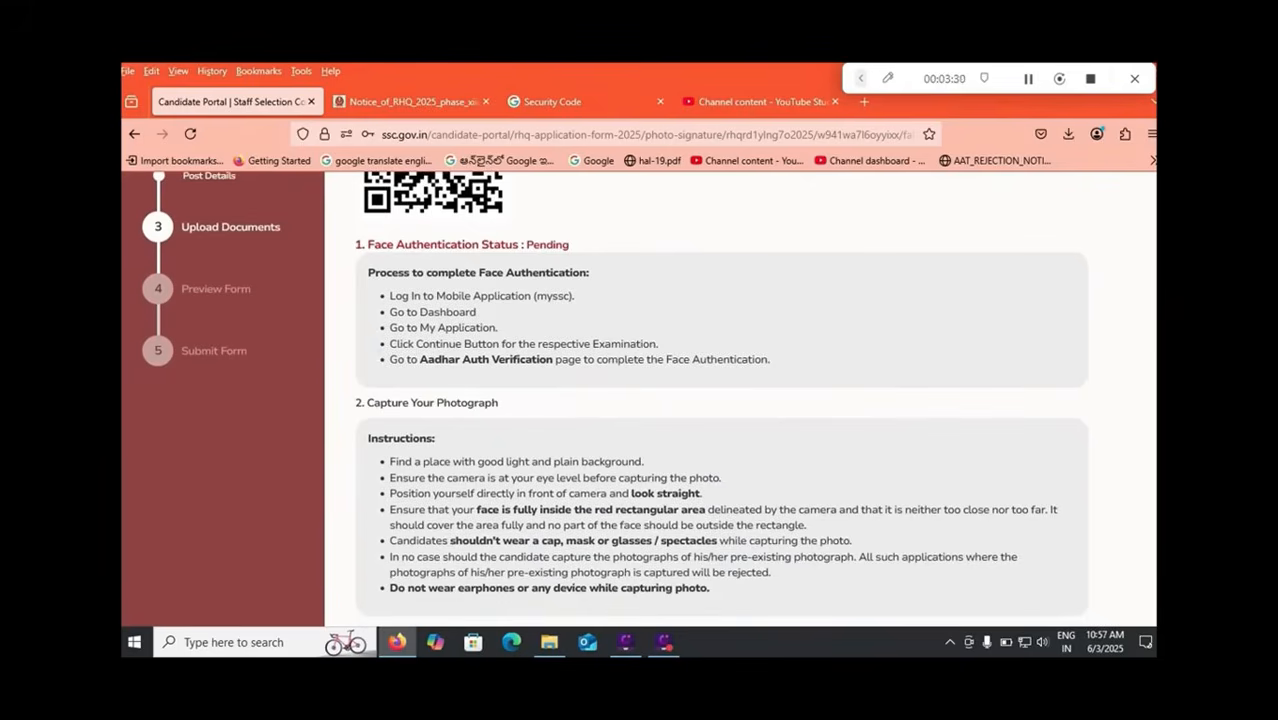
scroll(614, 399, "down", 1)
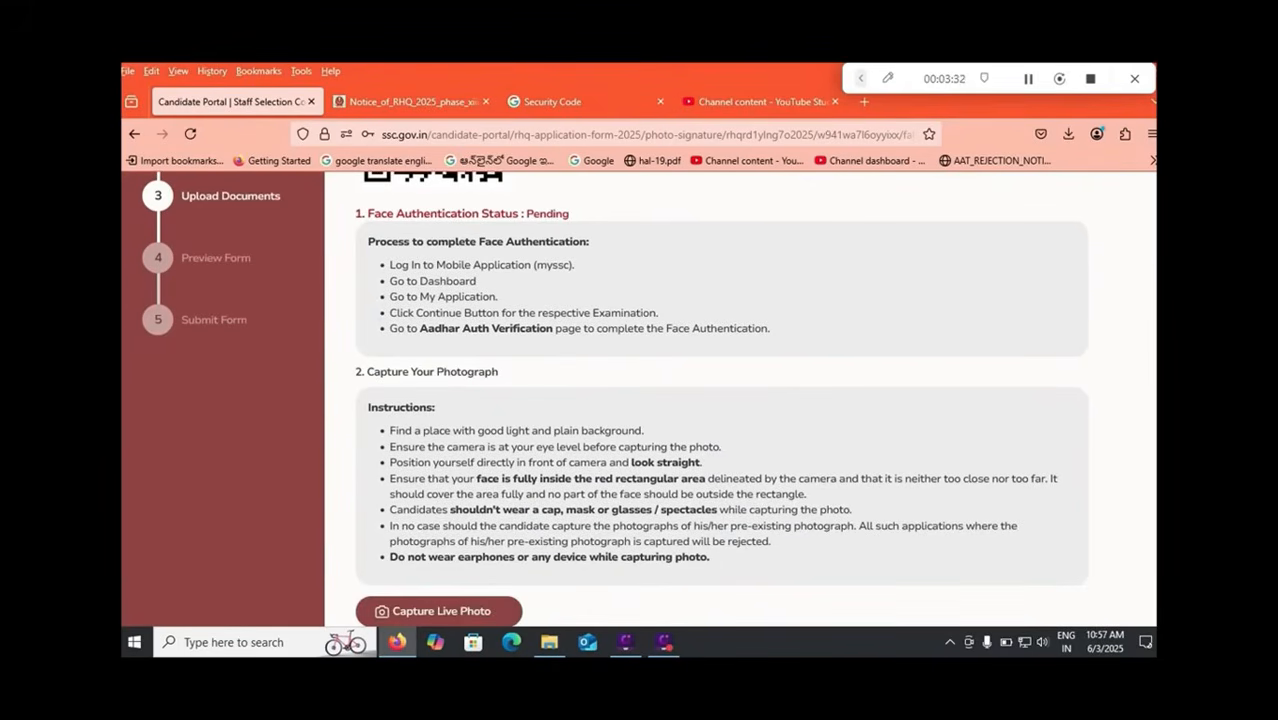
scroll(614, 400, "down", 1)
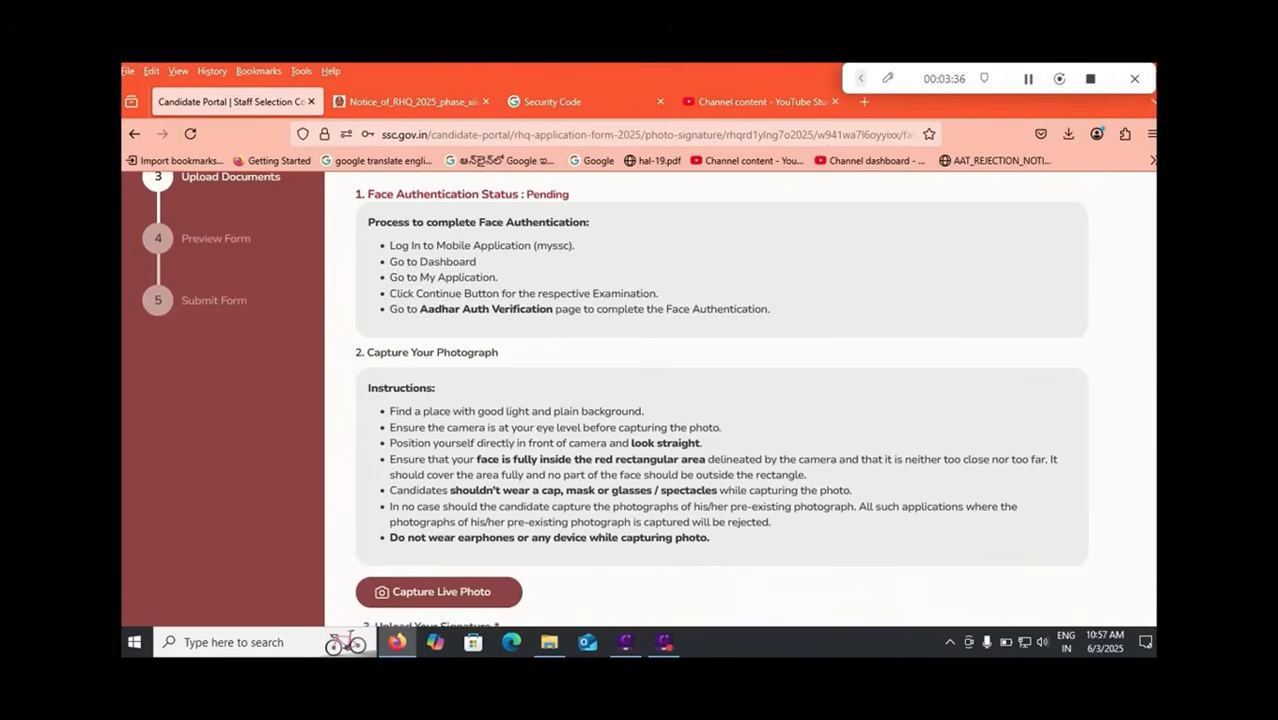
scroll(640, 400, "down", 5)
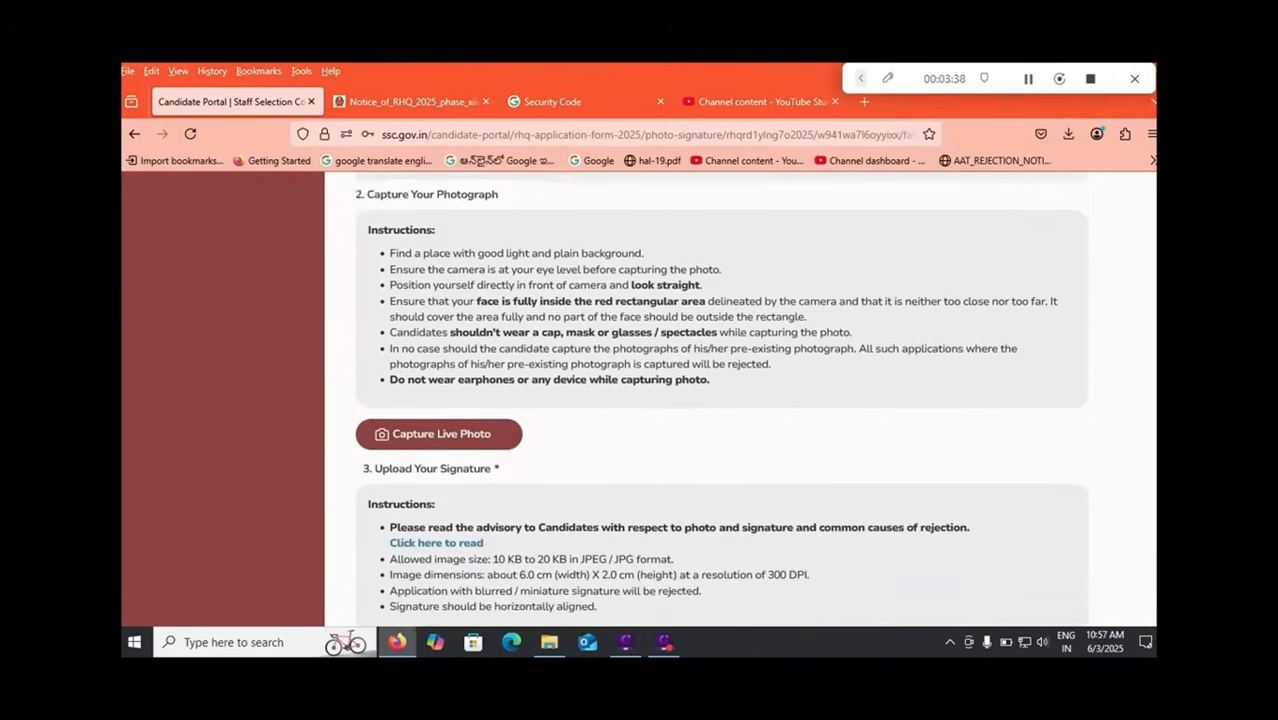
scroll(640, 400, "down", 1)
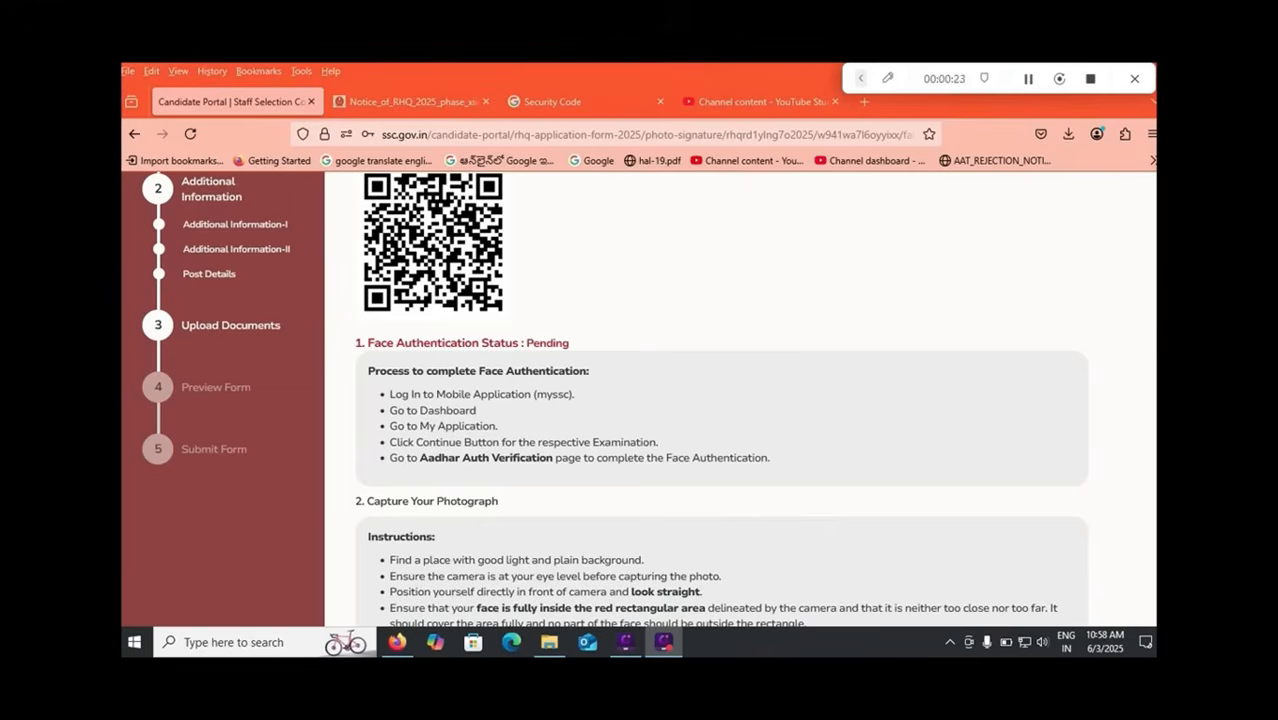
scroll(720, 400, "down", 3)
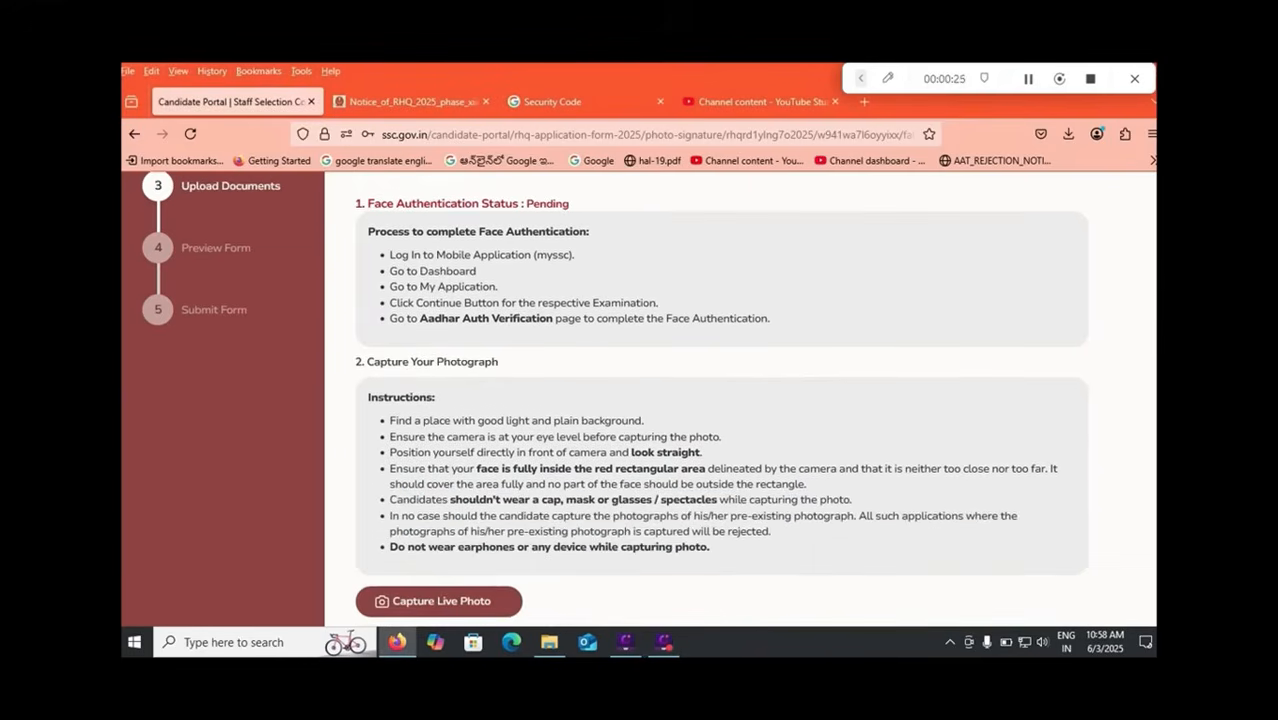
scroll(614, 398, "down", 1)
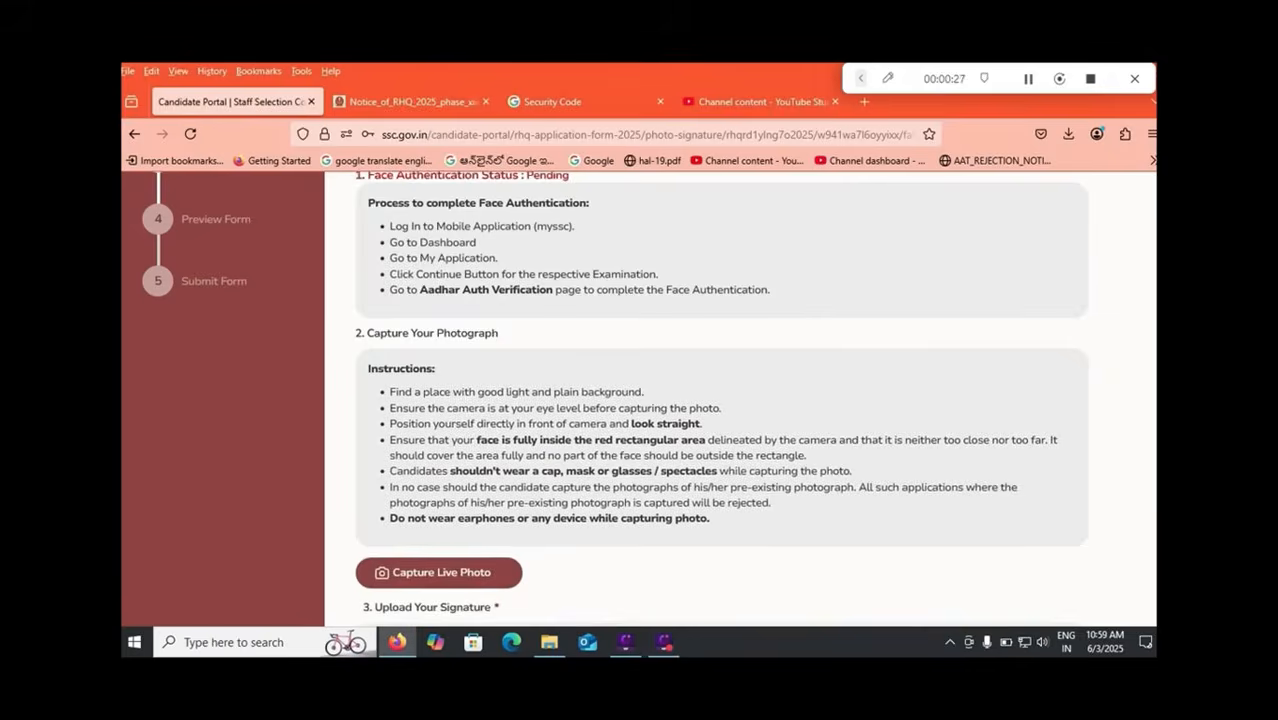
key("ctrl+Tab")
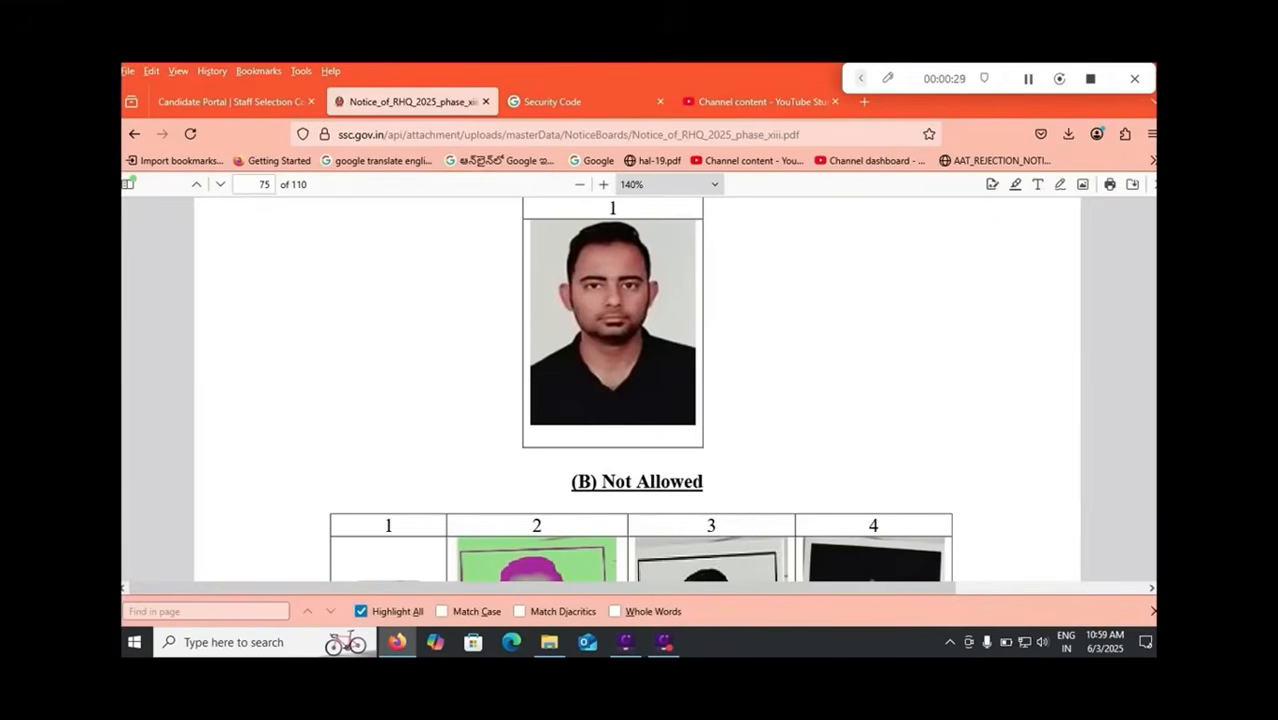
Step: Review the Allowed and Not Allowed photograph specimens on page 75 of the notice PDF
scroll(637, 390, "up", 2)
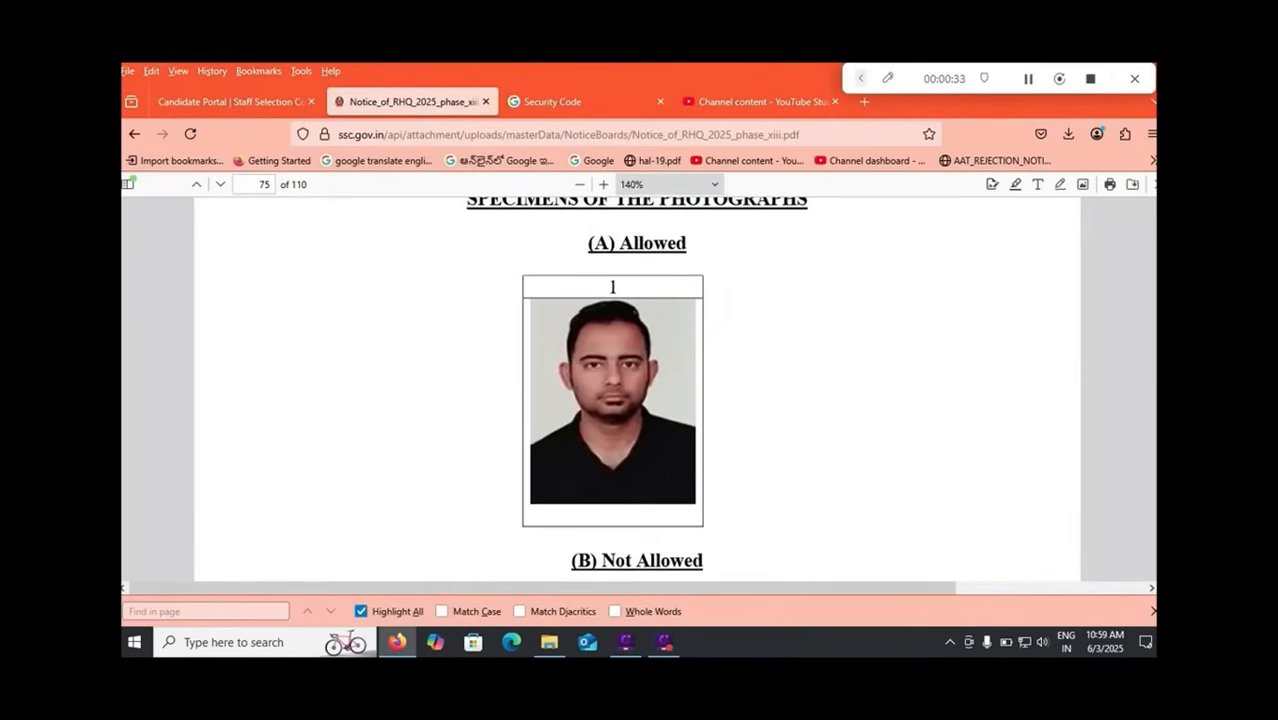
scroll(637, 390, "down", 6)
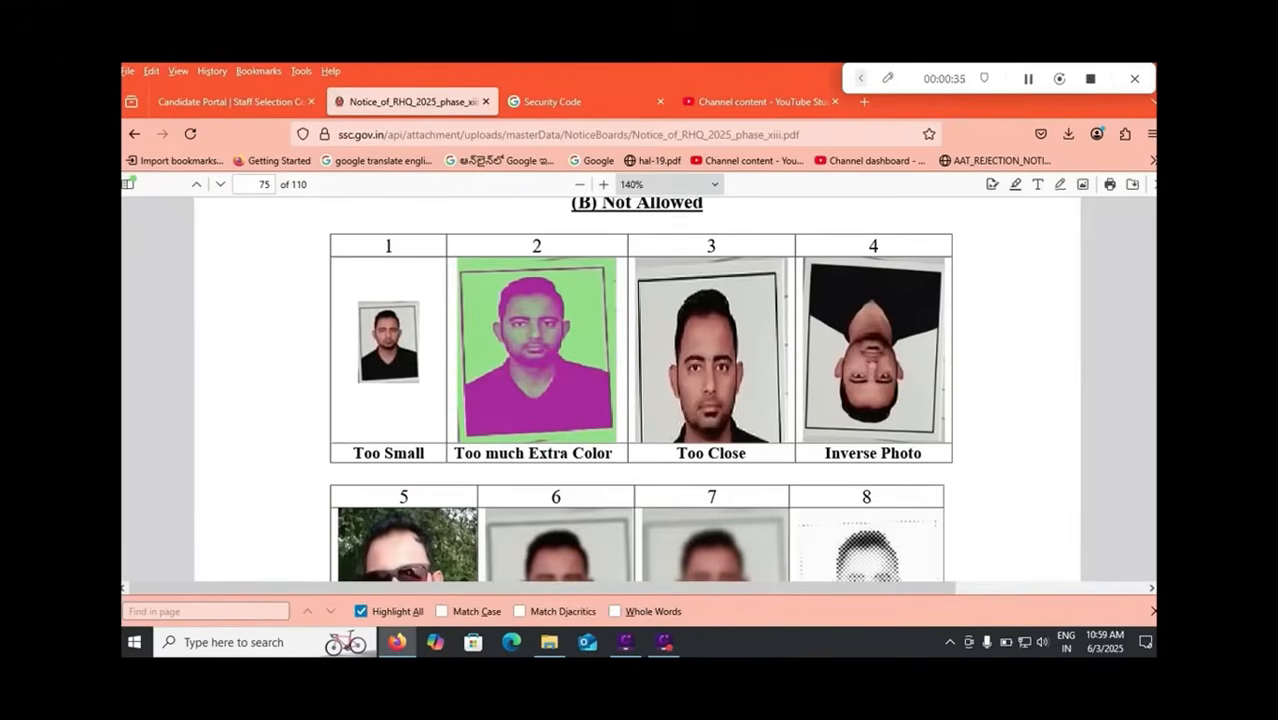
scroll(637, 390, "down", 5)
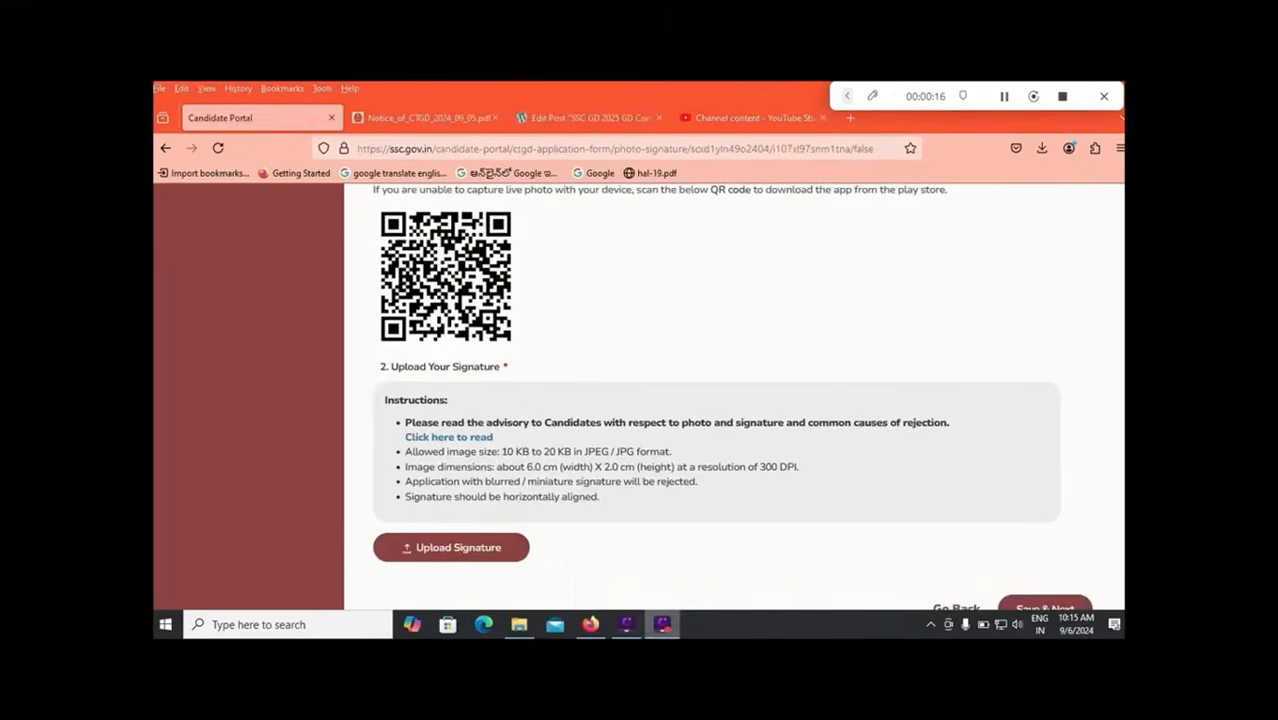
mouse_move(662, 624)
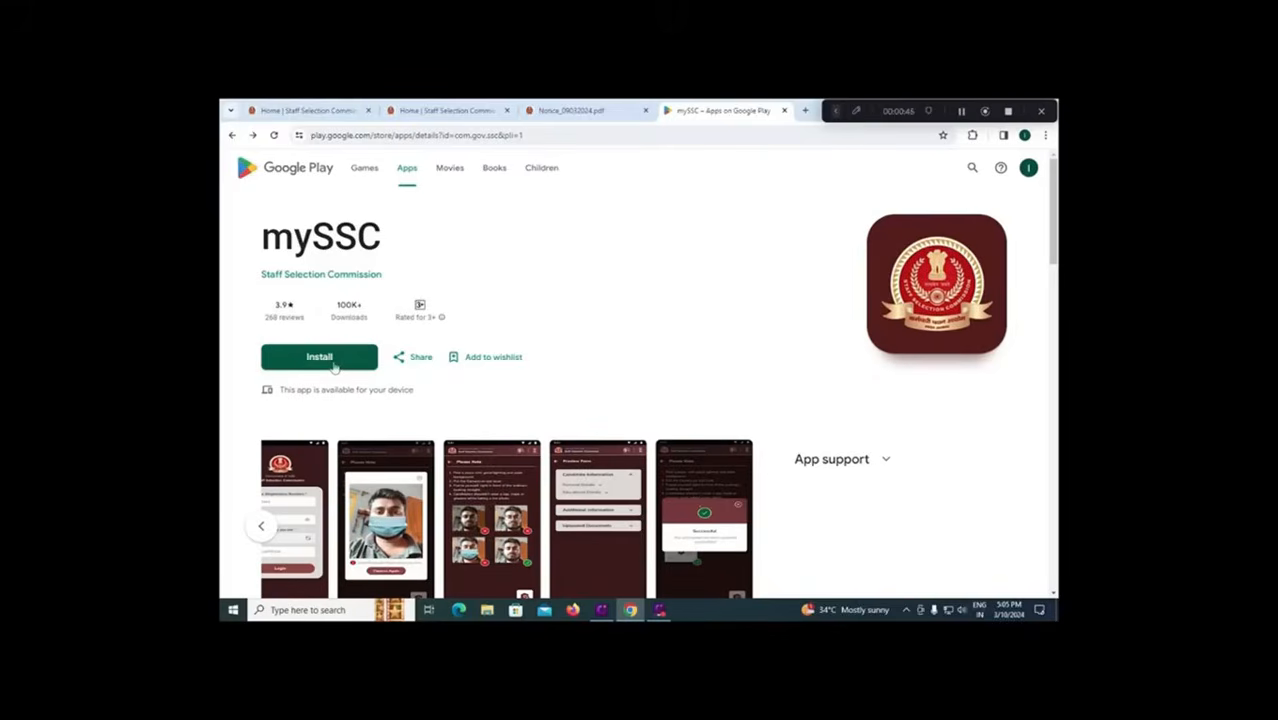
Step: Scroll down the mySSC app listing on Google Play to review its details
scroll(335, 367, "down", 1)
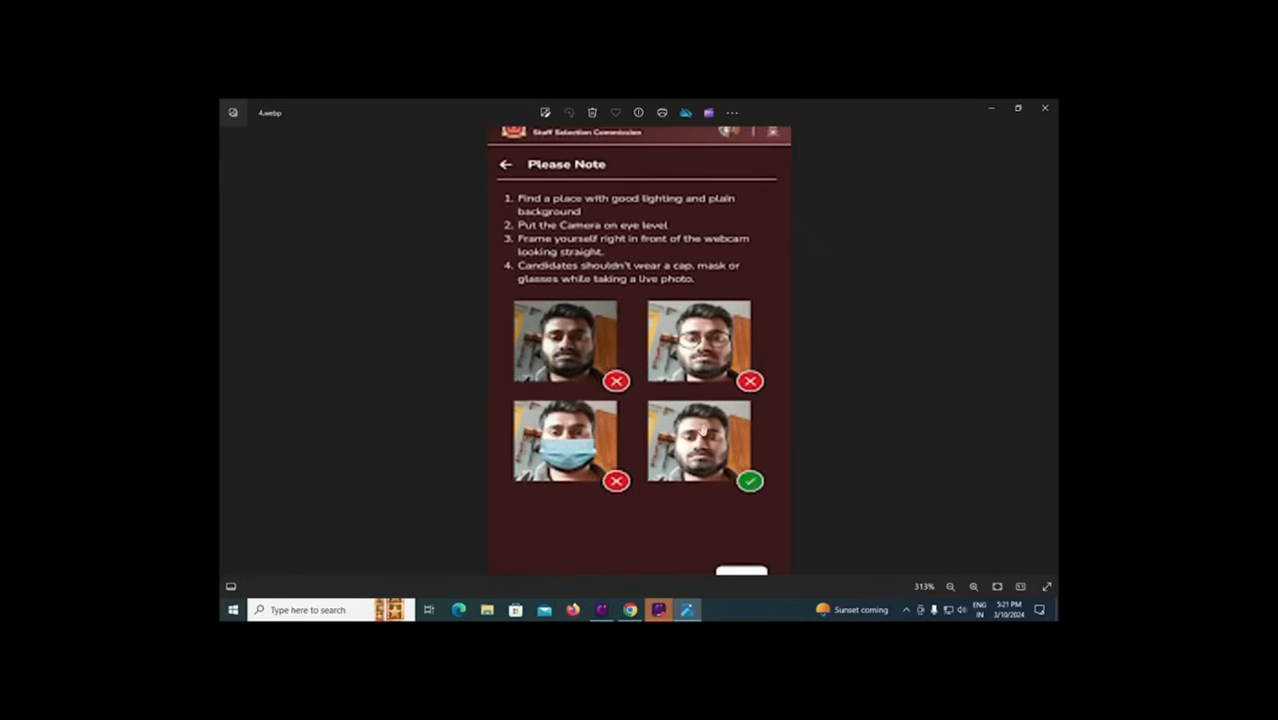
Step: Advance to the next app screenshot showing the Successful upload message
key("Right")
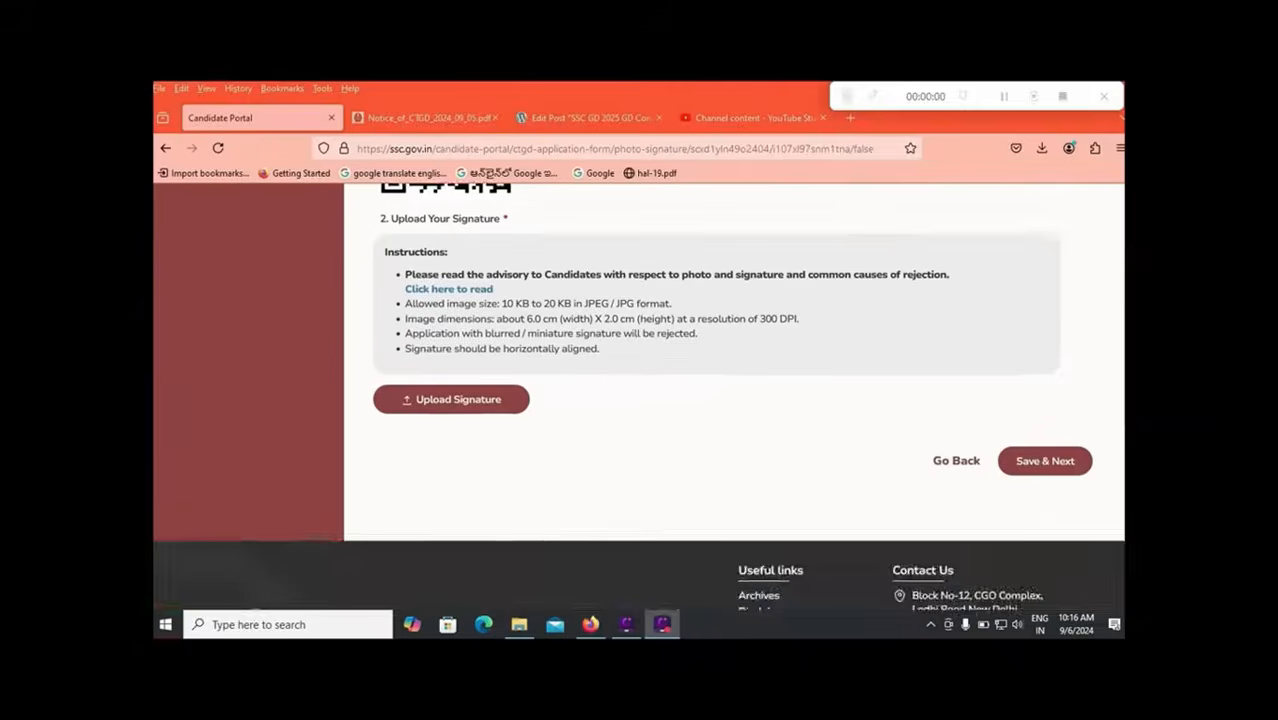
Step: Open the signature advisory PDF from 'Click here to read' and scroll to its signature instructions
scroll(640, 380, "up", 1)
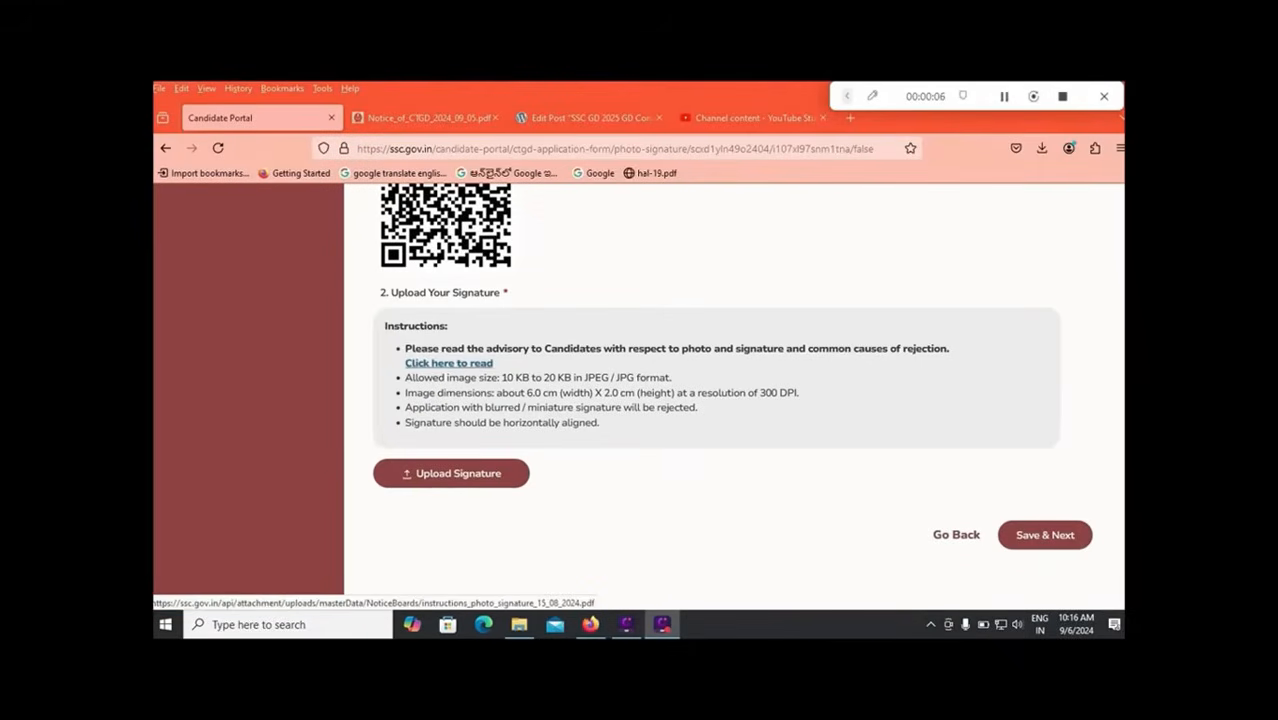
left_click(449, 363)
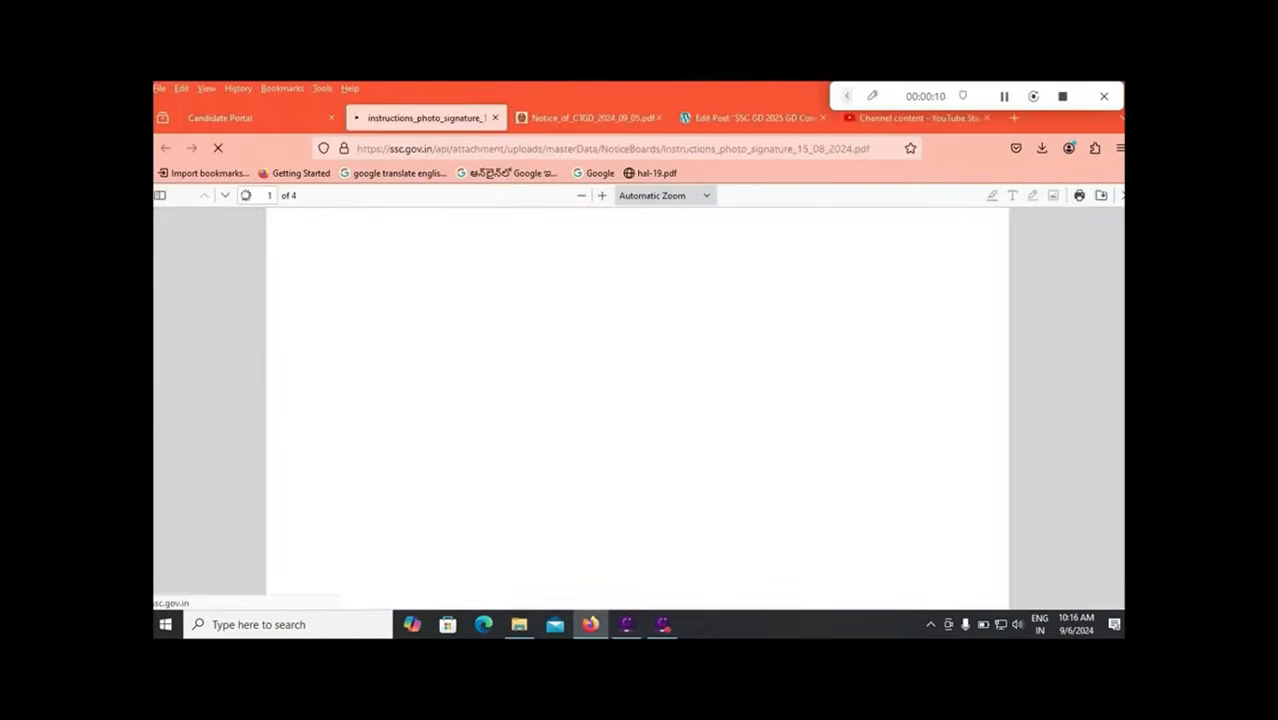
scroll(637, 400, "down", 3)
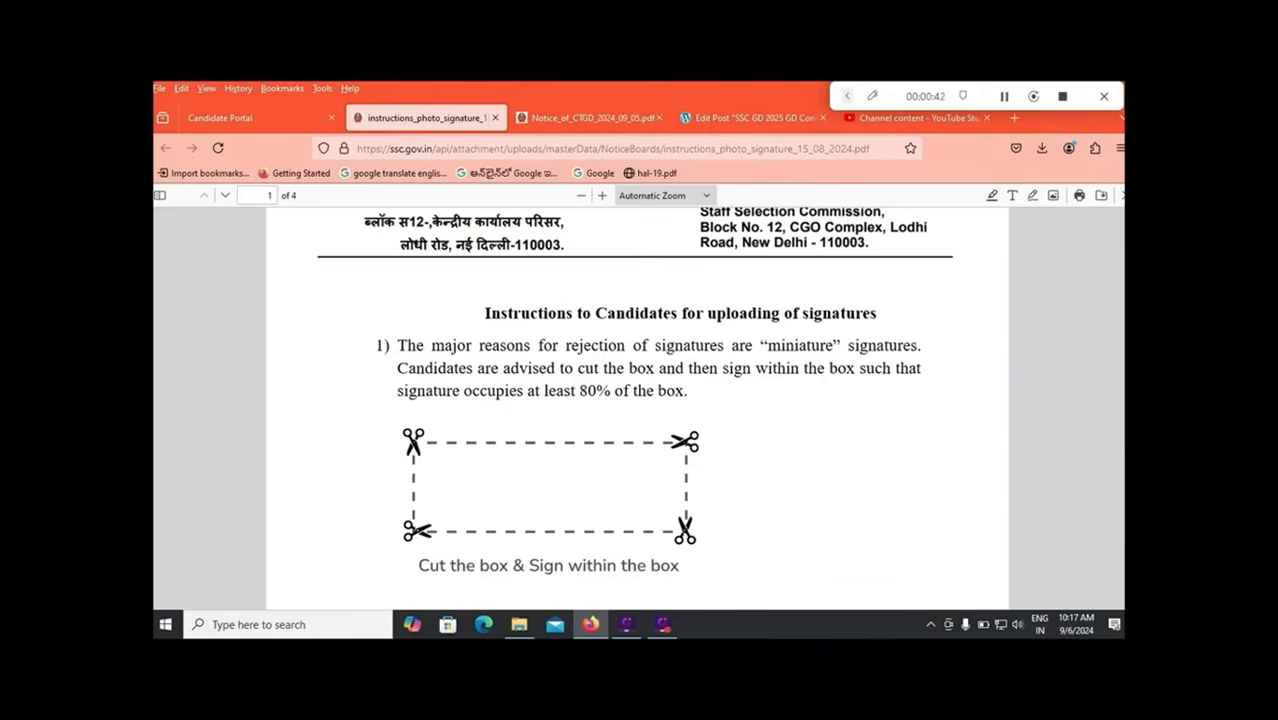
Step: Review page 2's approved and rejected signature examples, then return to the Candidate Portal tab
key("Right")
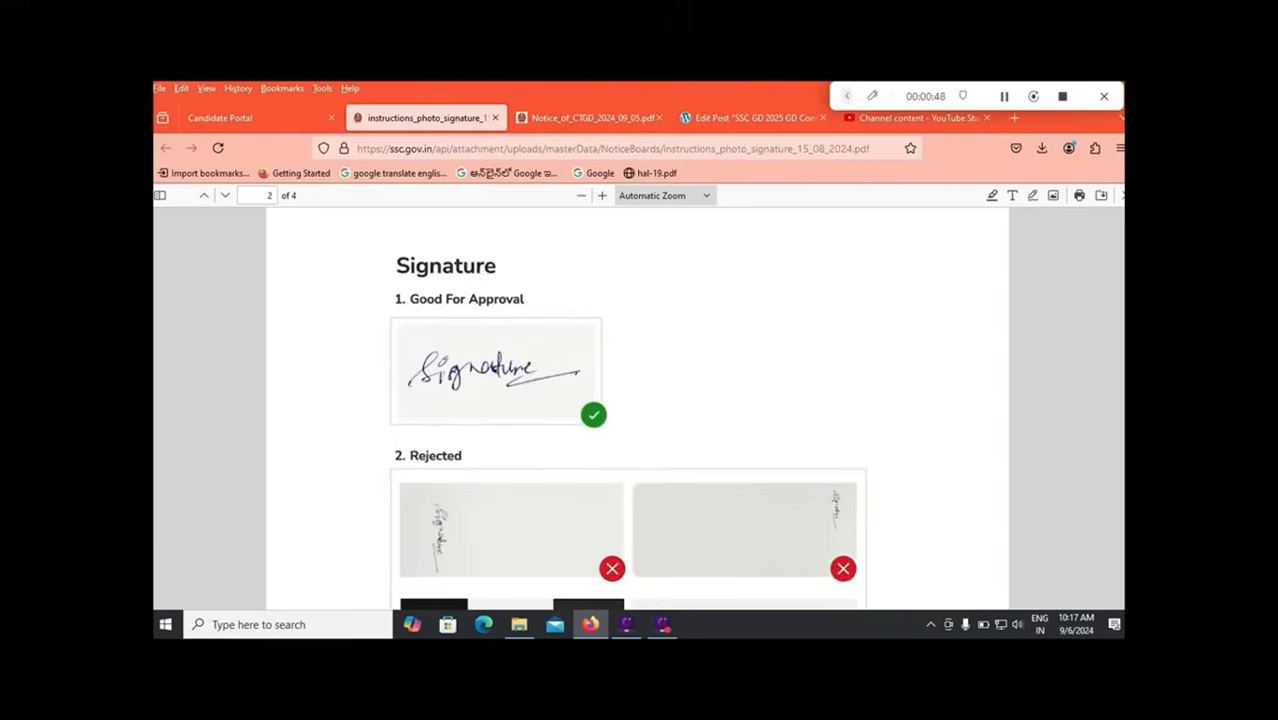
scroll(637, 410, "down", 2)
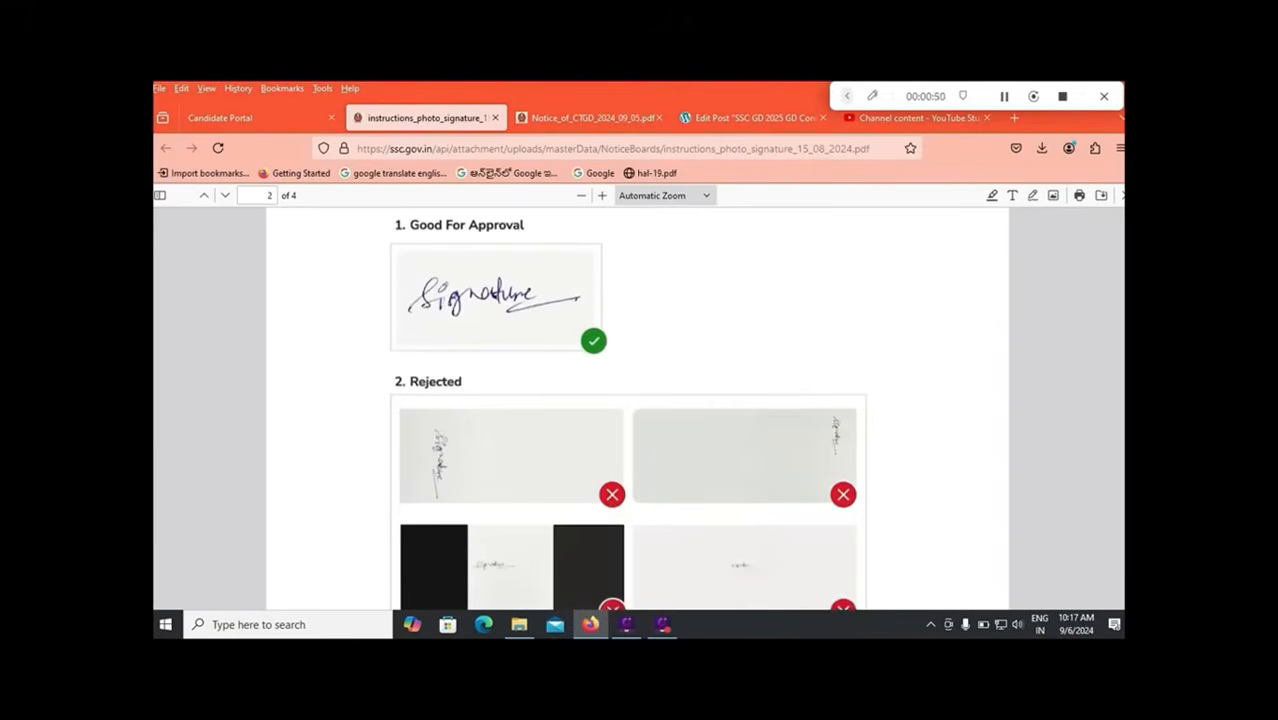
scroll(637, 409, "down", 2)
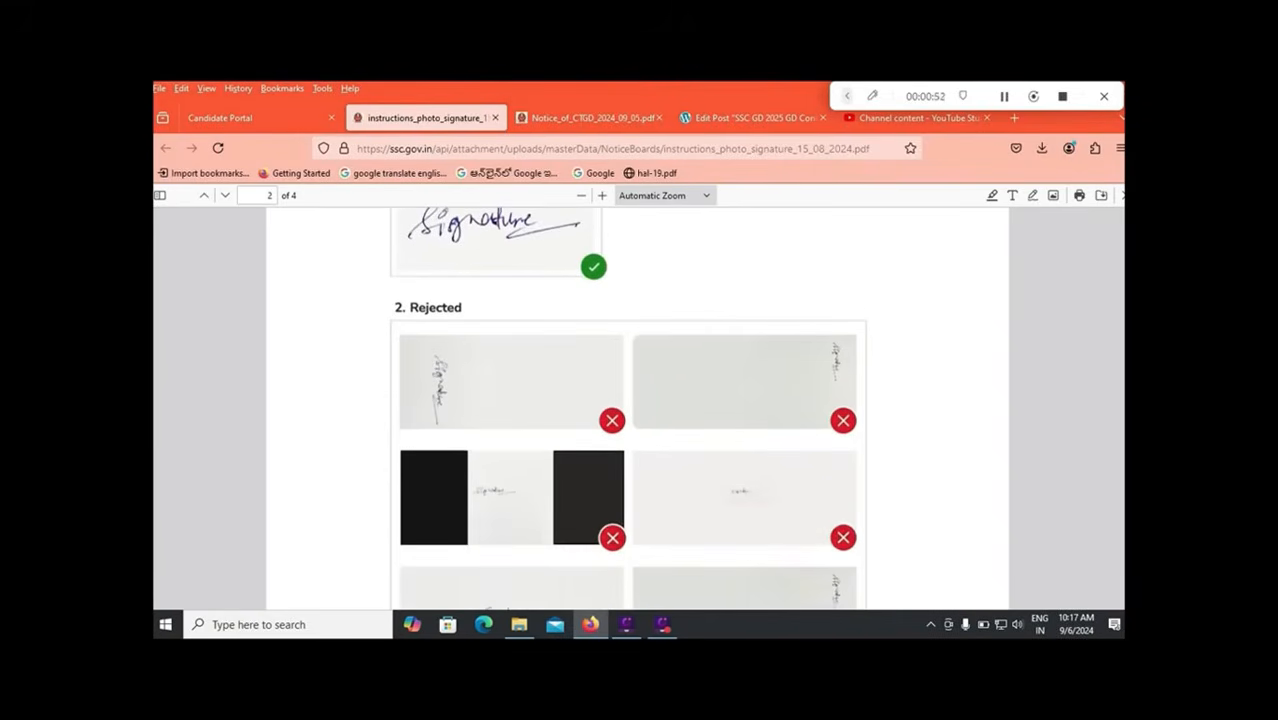
scroll(637, 409, "down", 8)
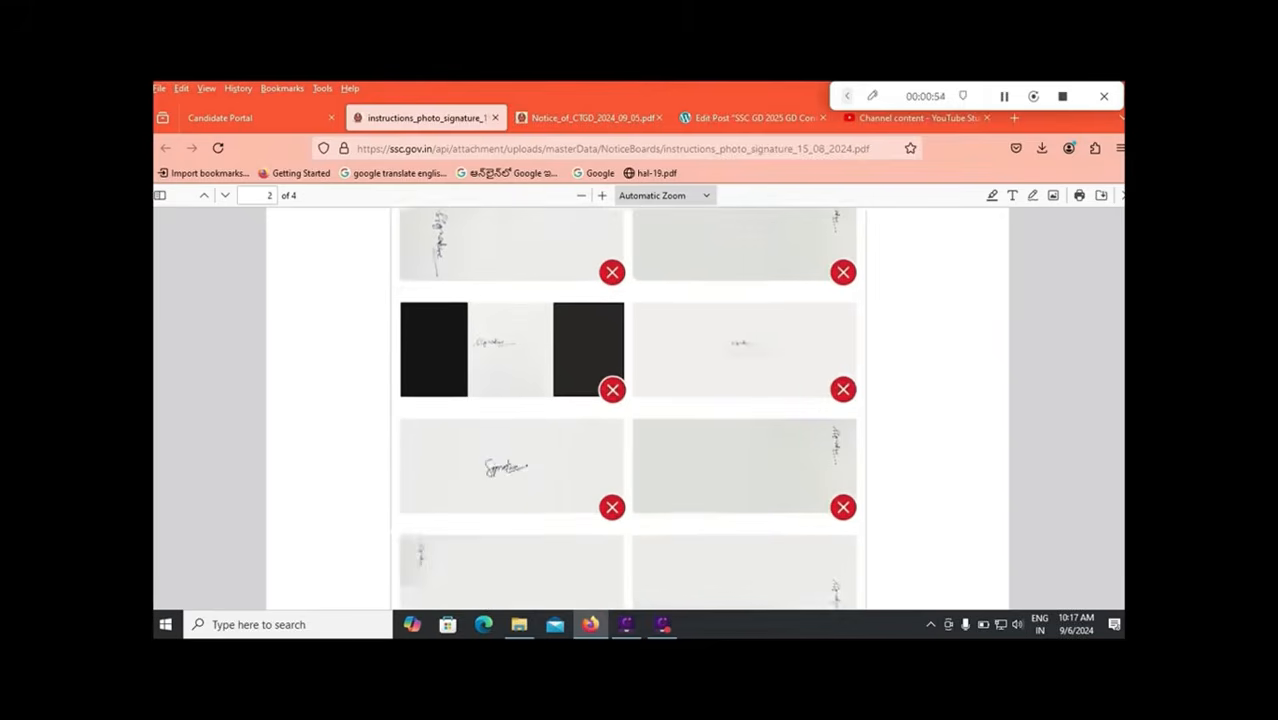
scroll(637, 409, "up", 6)
scroll(637, 409, "up", 6)
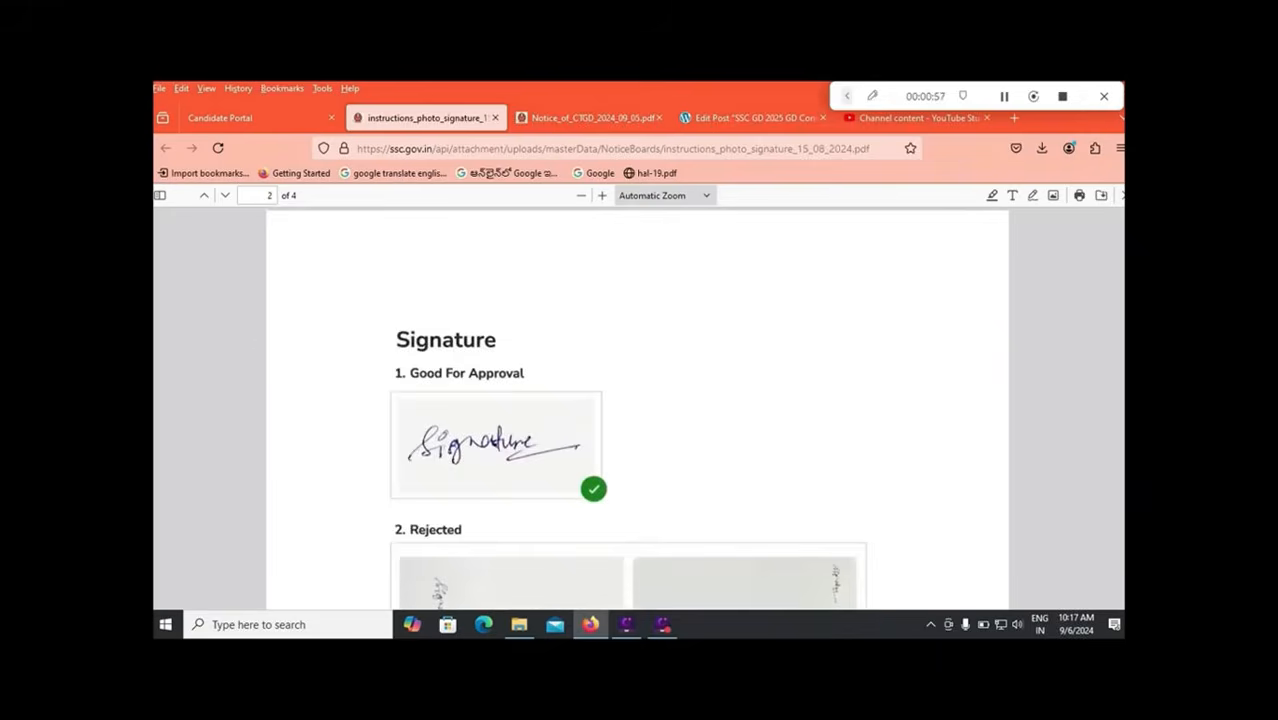
scroll(637, 409, "up", 9)
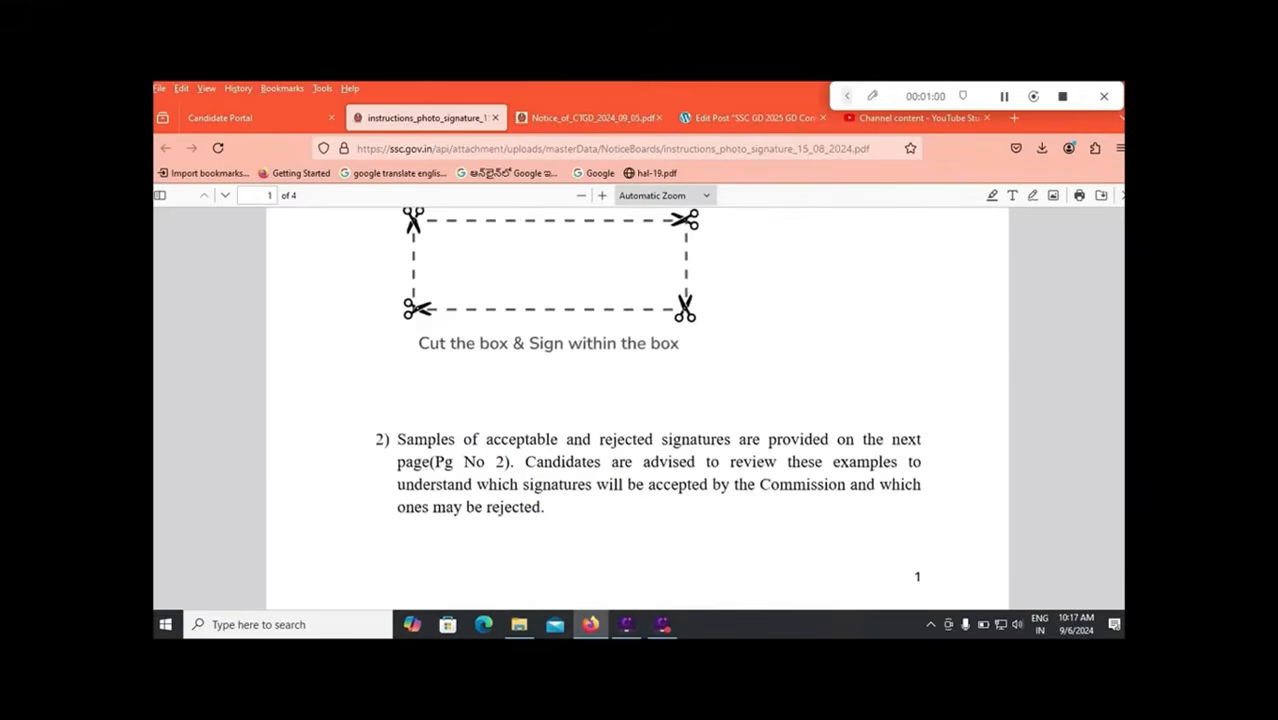
scroll(648, 394, "up", 2)
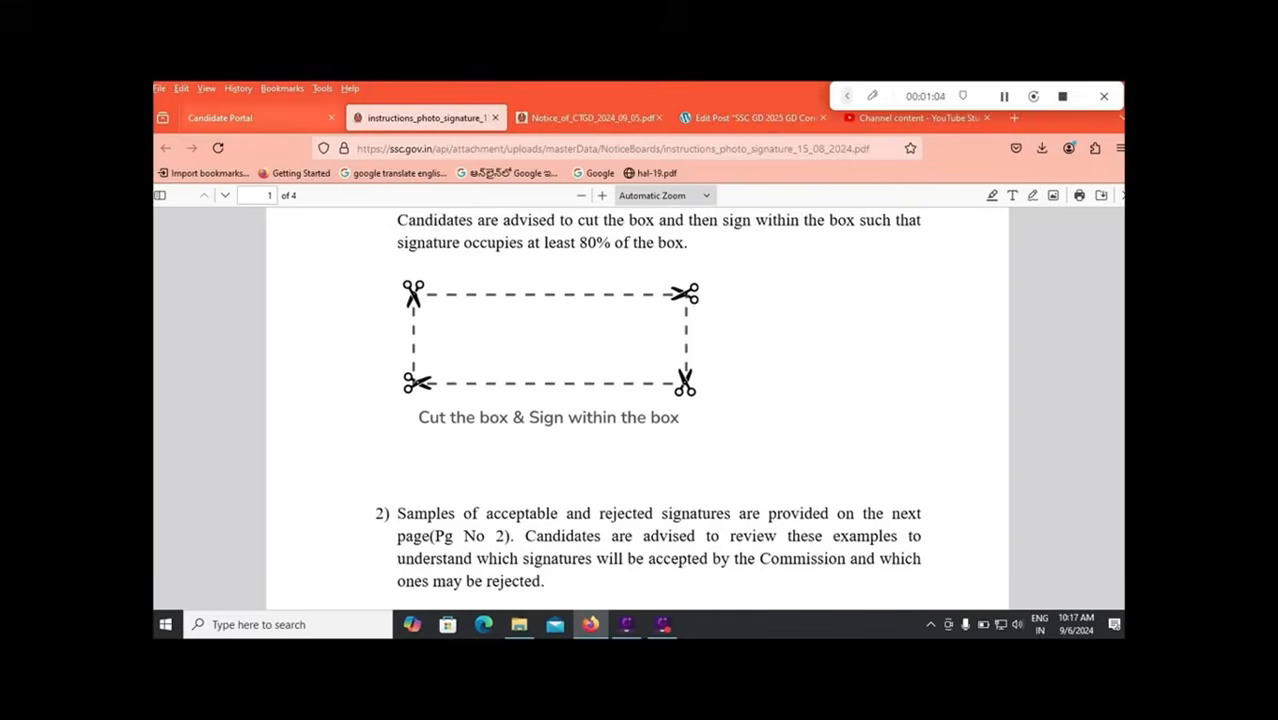
left_click(220, 117)
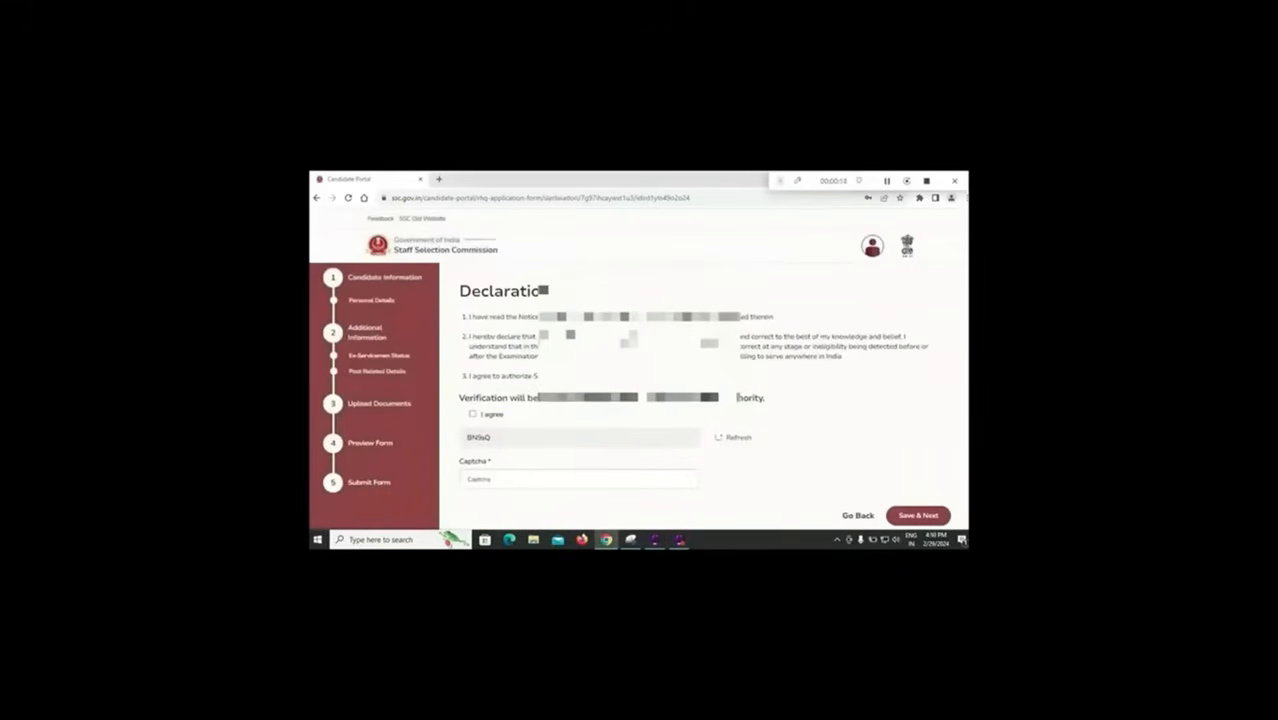
Step: Agree to the declaration, enter the captcha, and submit the application
left_click(472, 413)
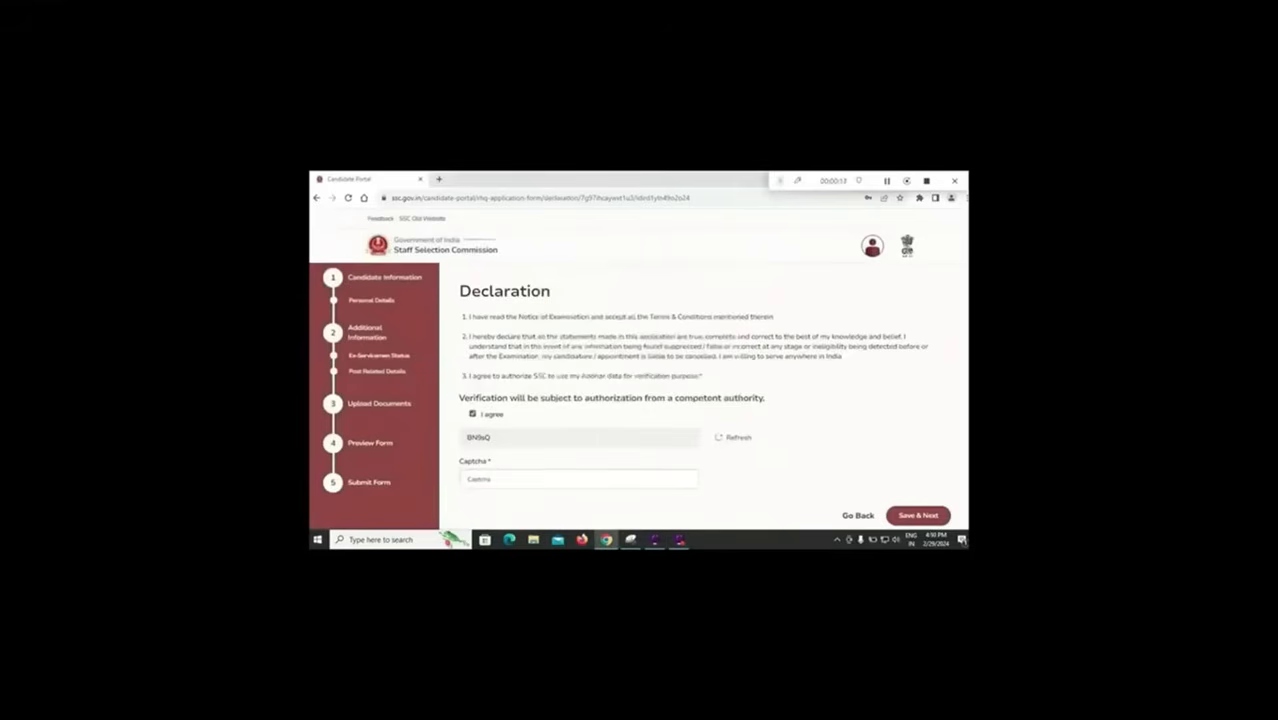
left_click(578, 479)
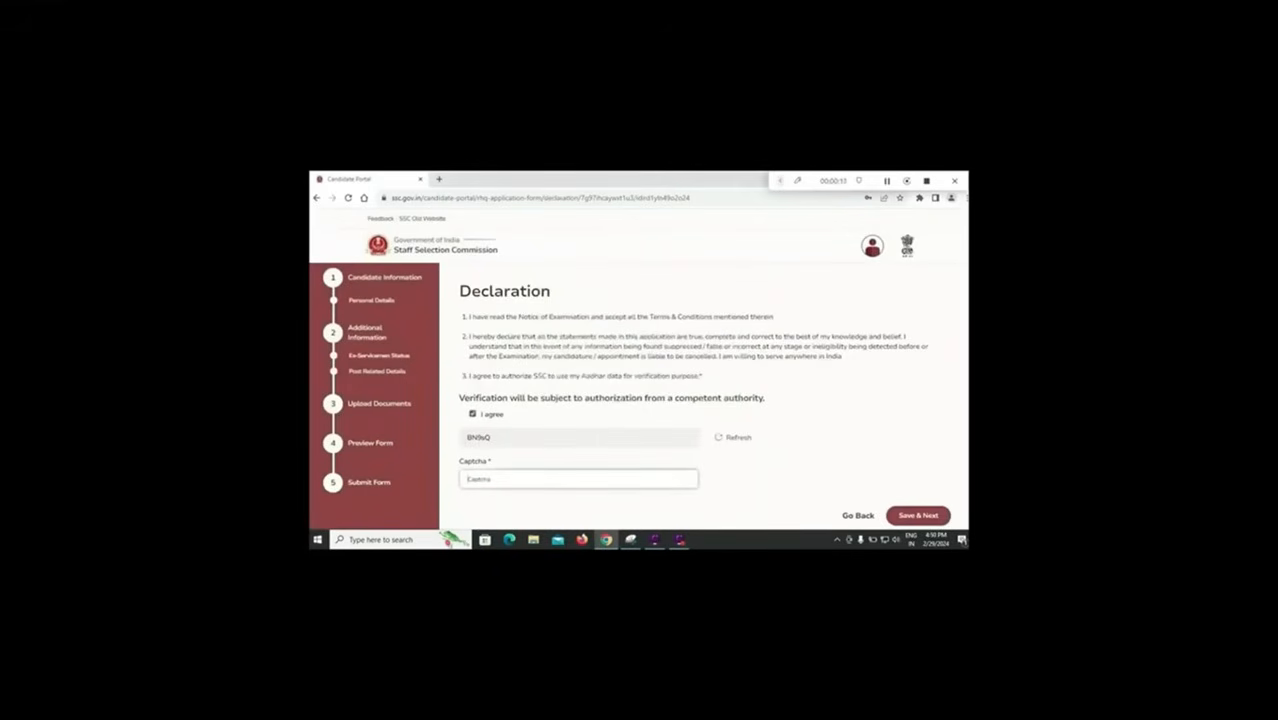
key("Return")
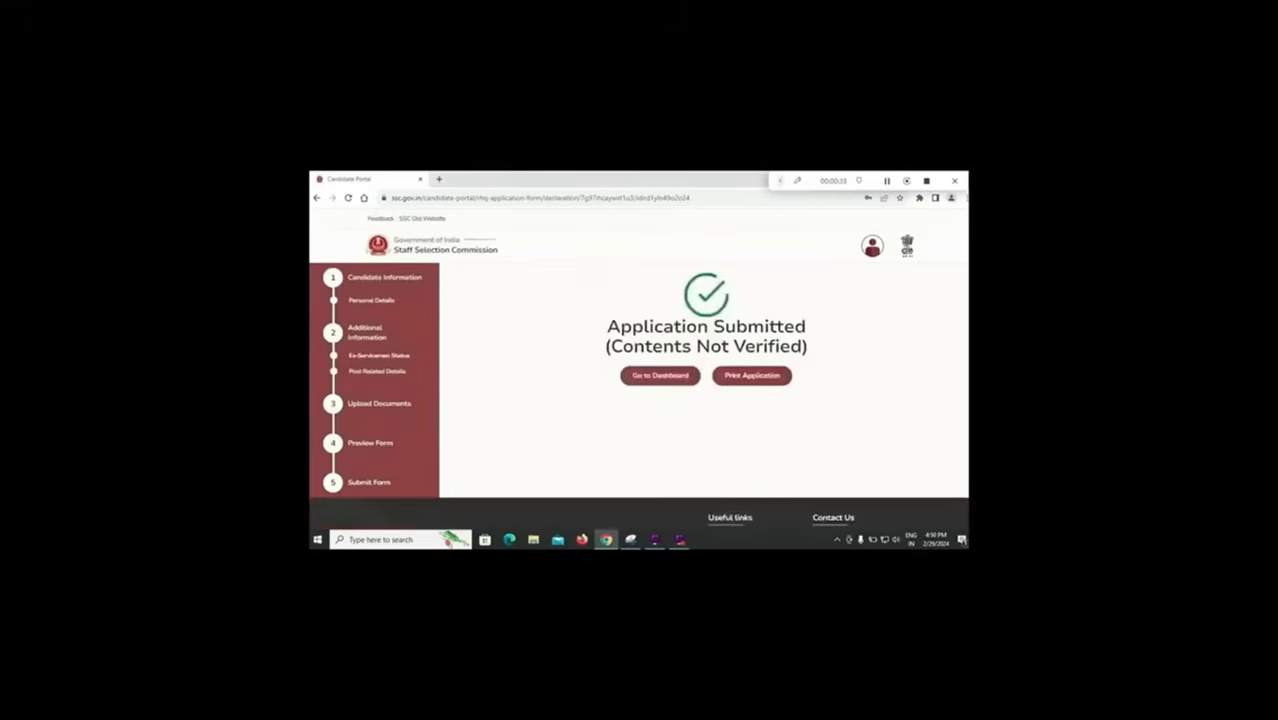